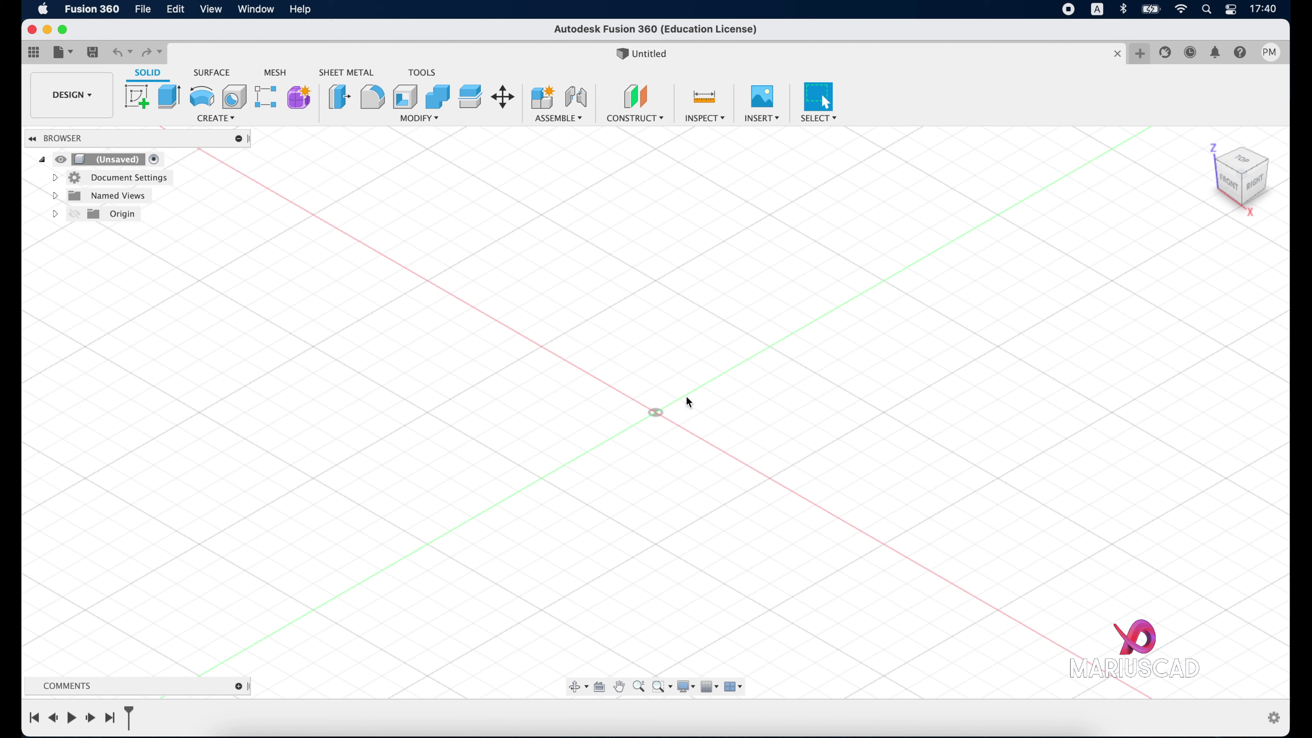
# Start a sketch on the XY plane and draw a 200 × 100 mm center rectangle at the origin.
pyautogui.click(137, 97)
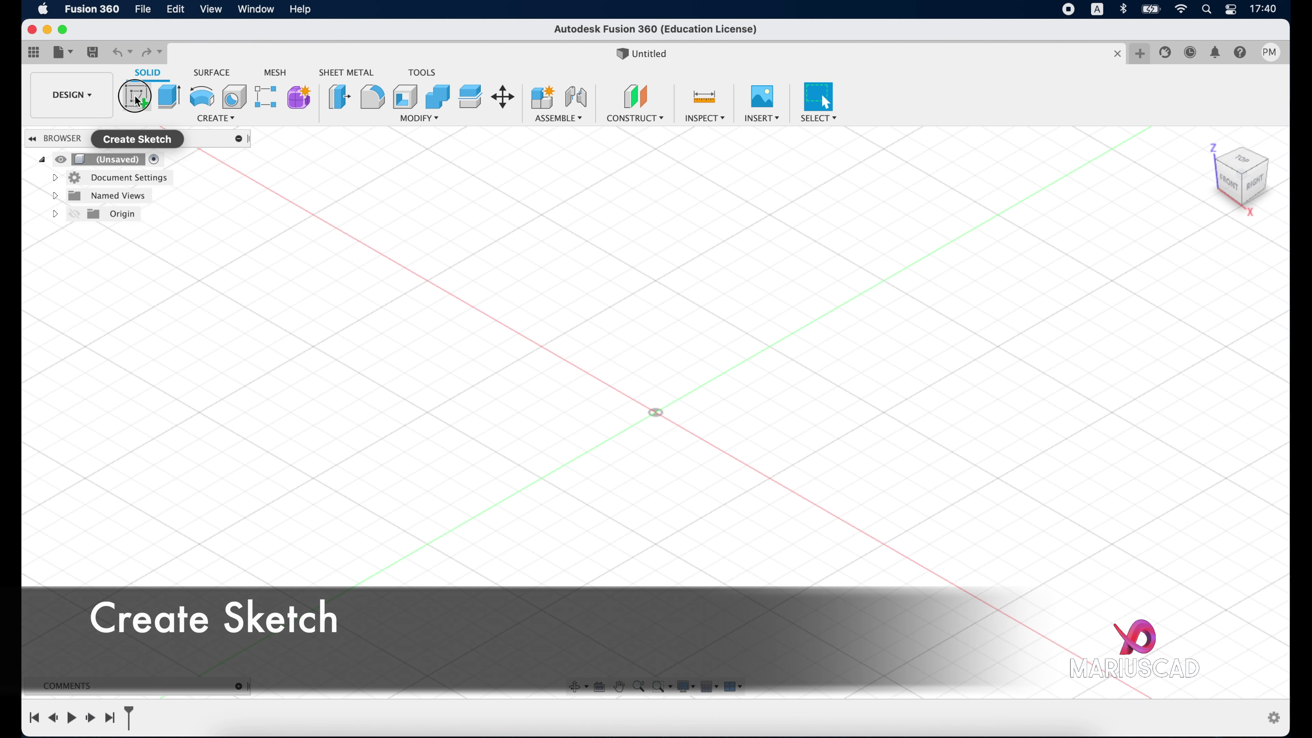
pyautogui.click(732, 419)
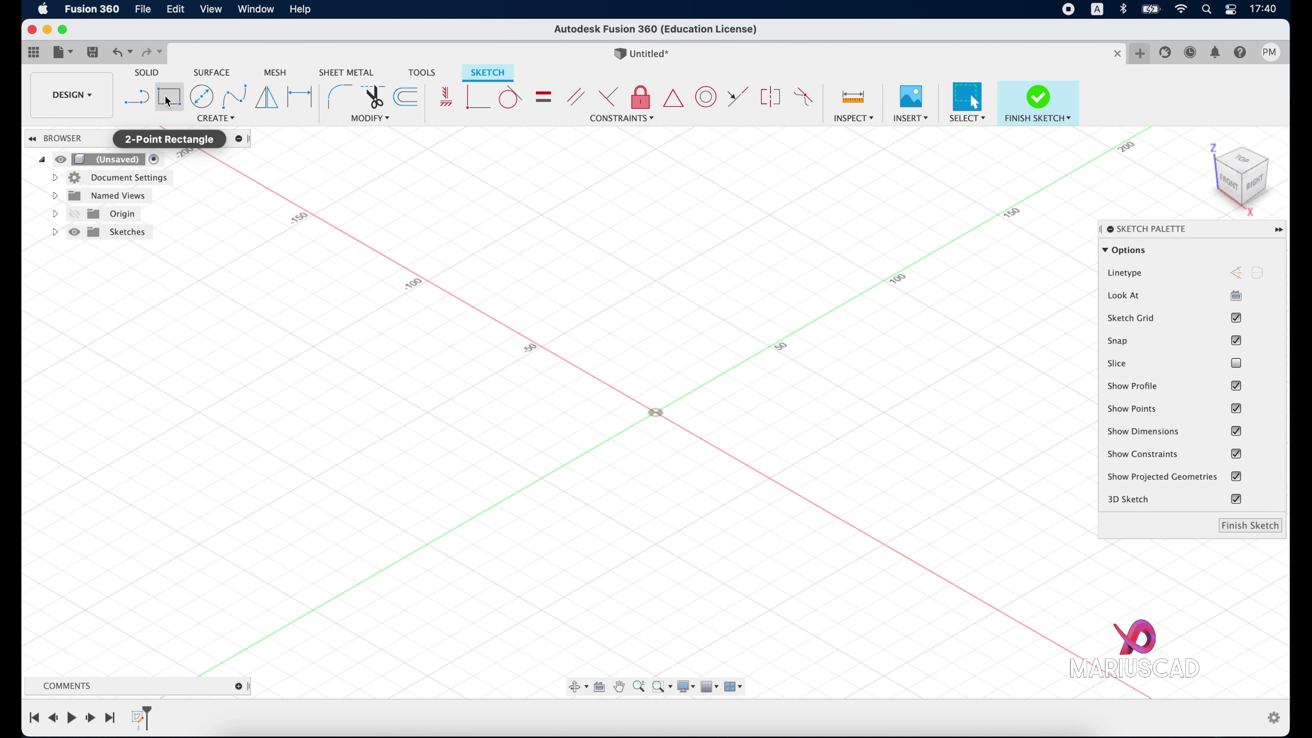
pyautogui.click(168, 101)
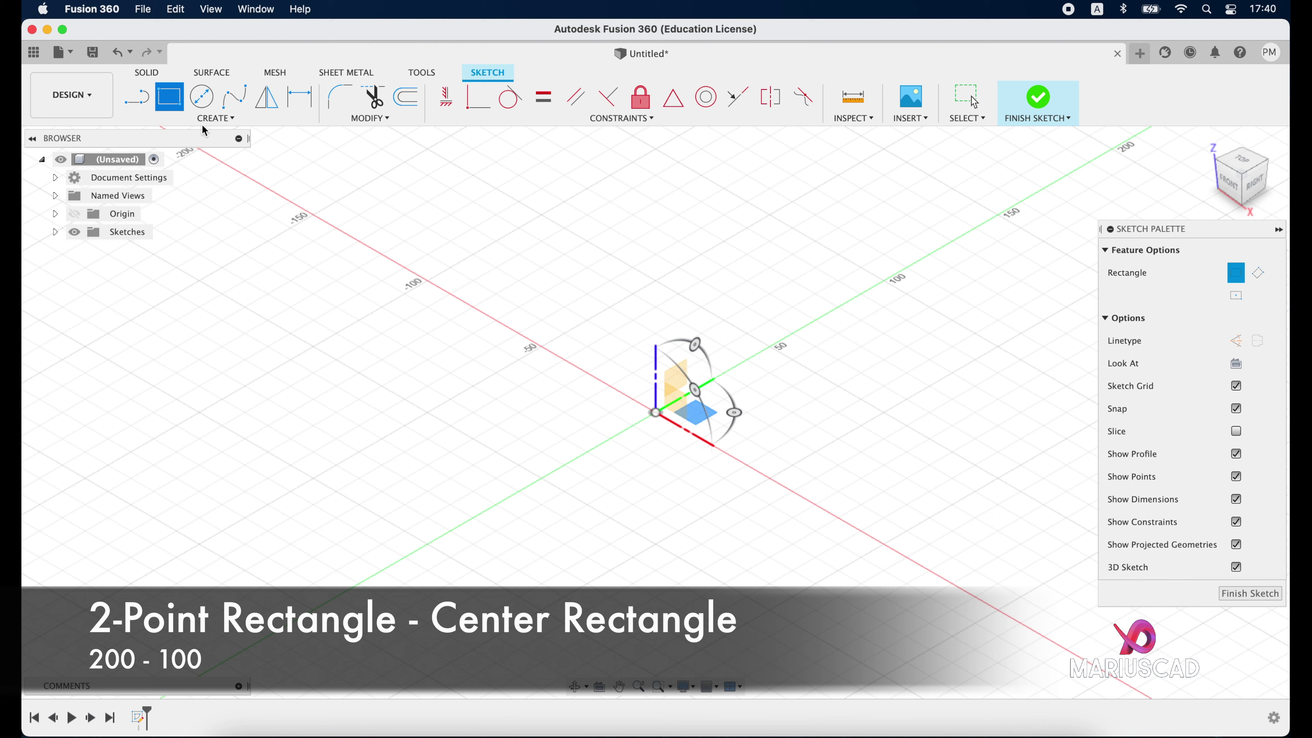
pyautogui.click(1236, 297)
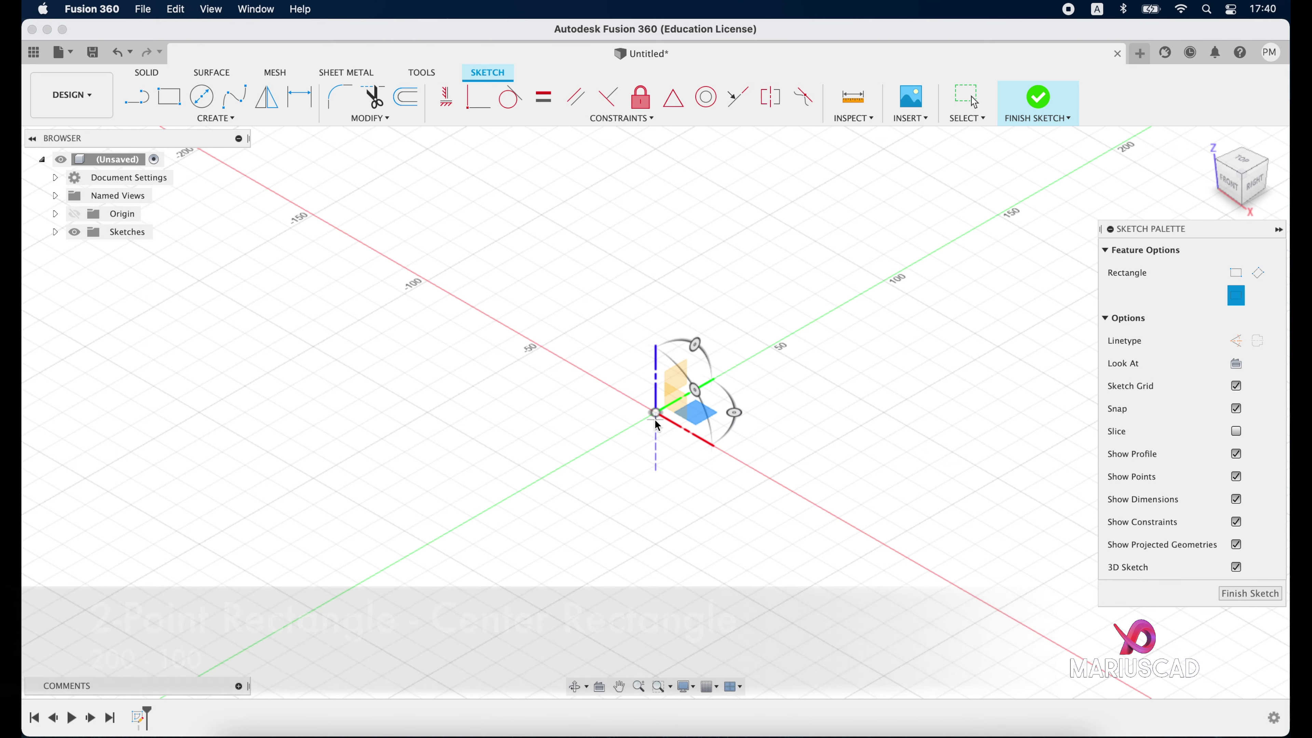
pyautogui.click(656, 413)
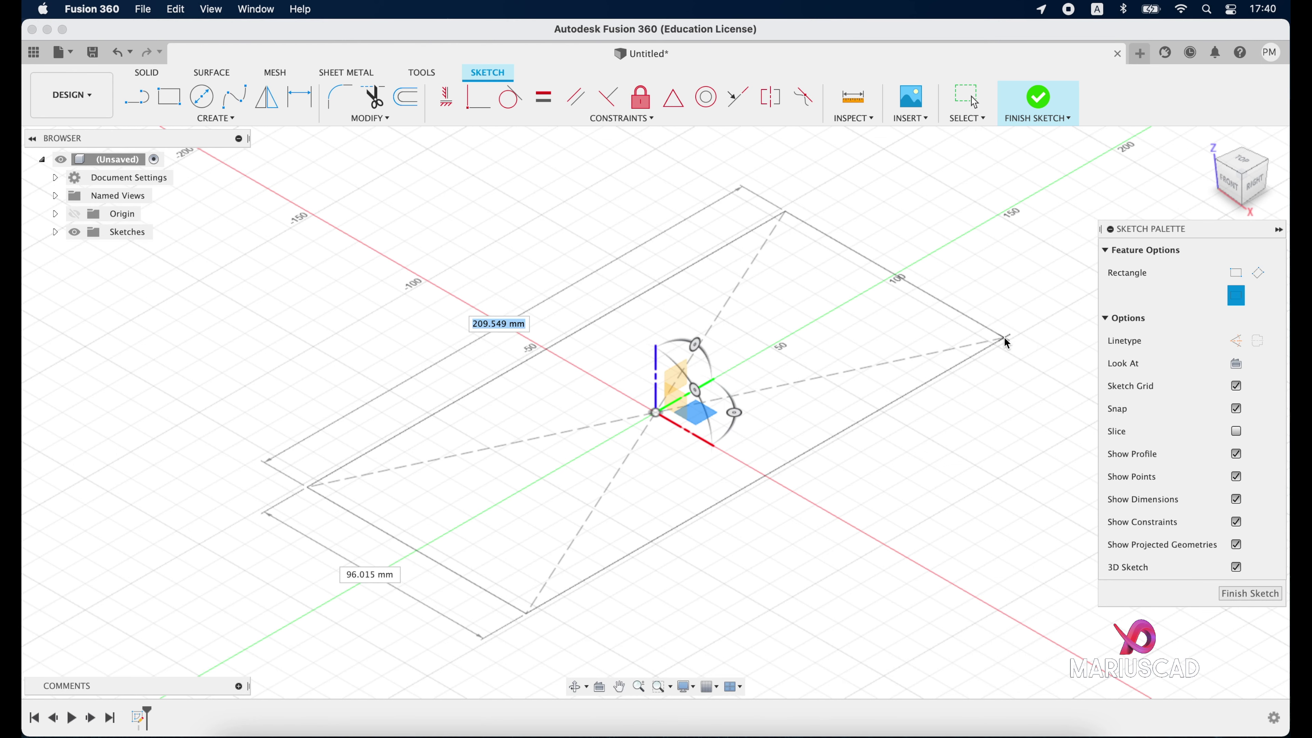
pyautogui.write('200')
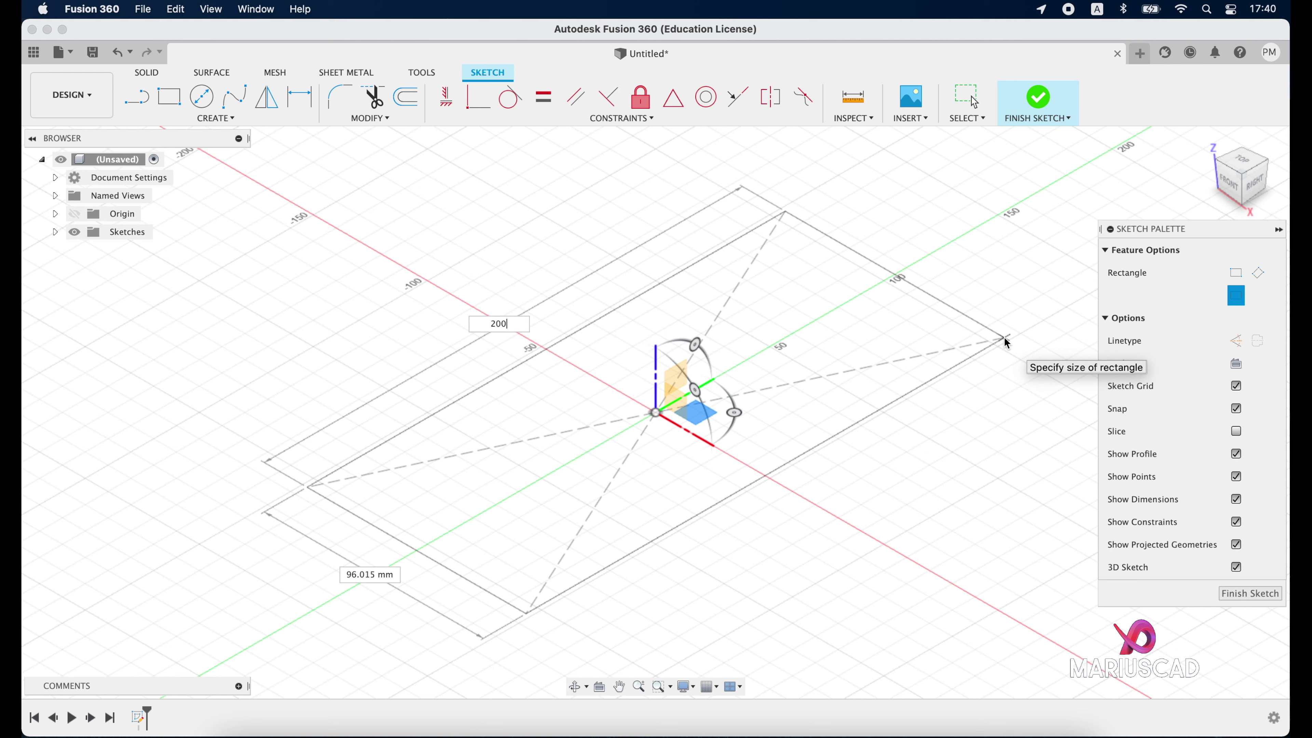
pyautogui.press('Tab')
pyautogui.write('1')
pyautogui.press('Tab')
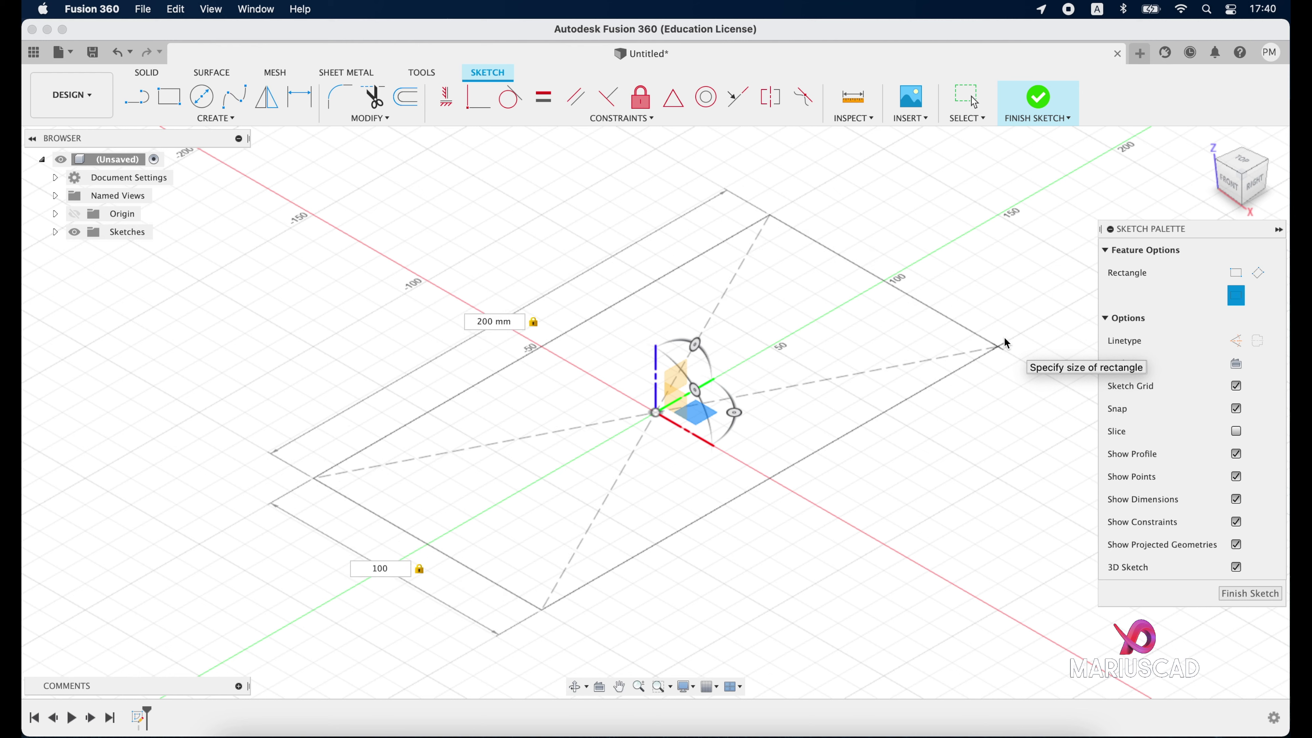
pyautogui.press('Return')
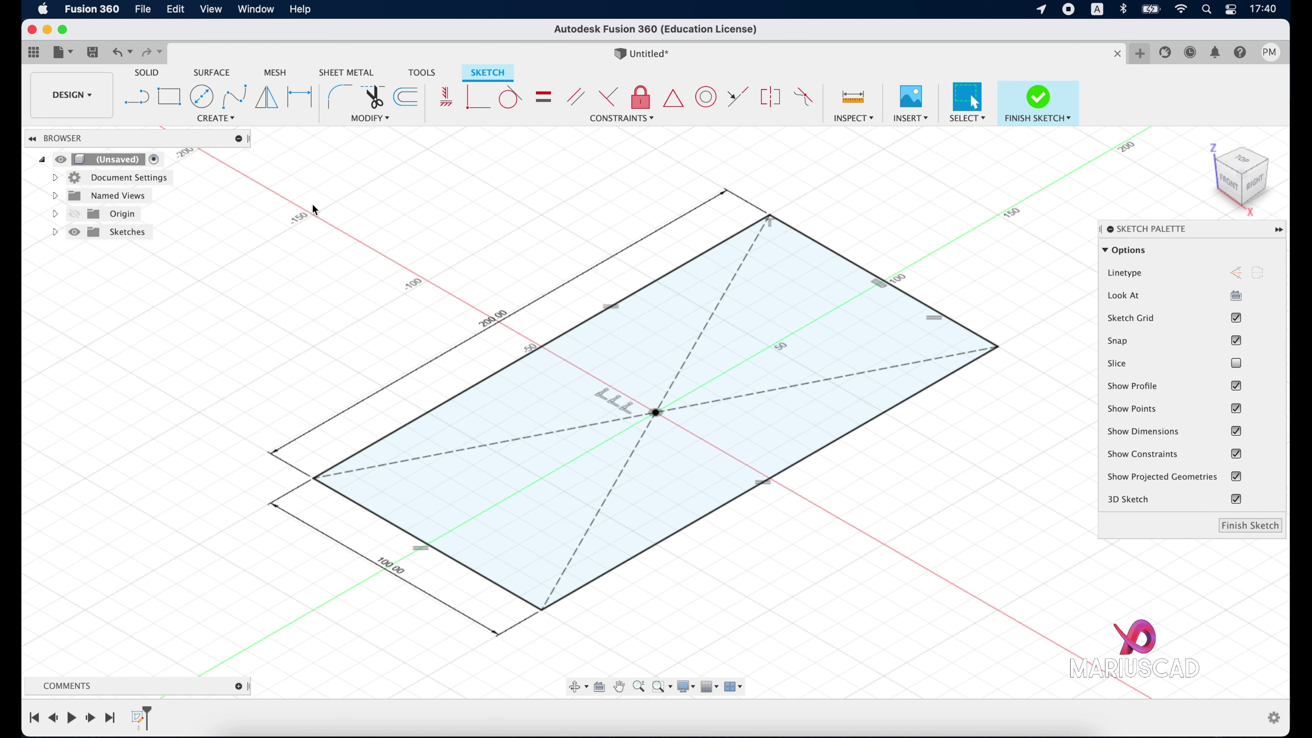
# Draw a second 150 × 75 mm center rectangle at the origin, then view from the top.
pyautogui.click(170, 97)
pyautogui.click(1236, 296)
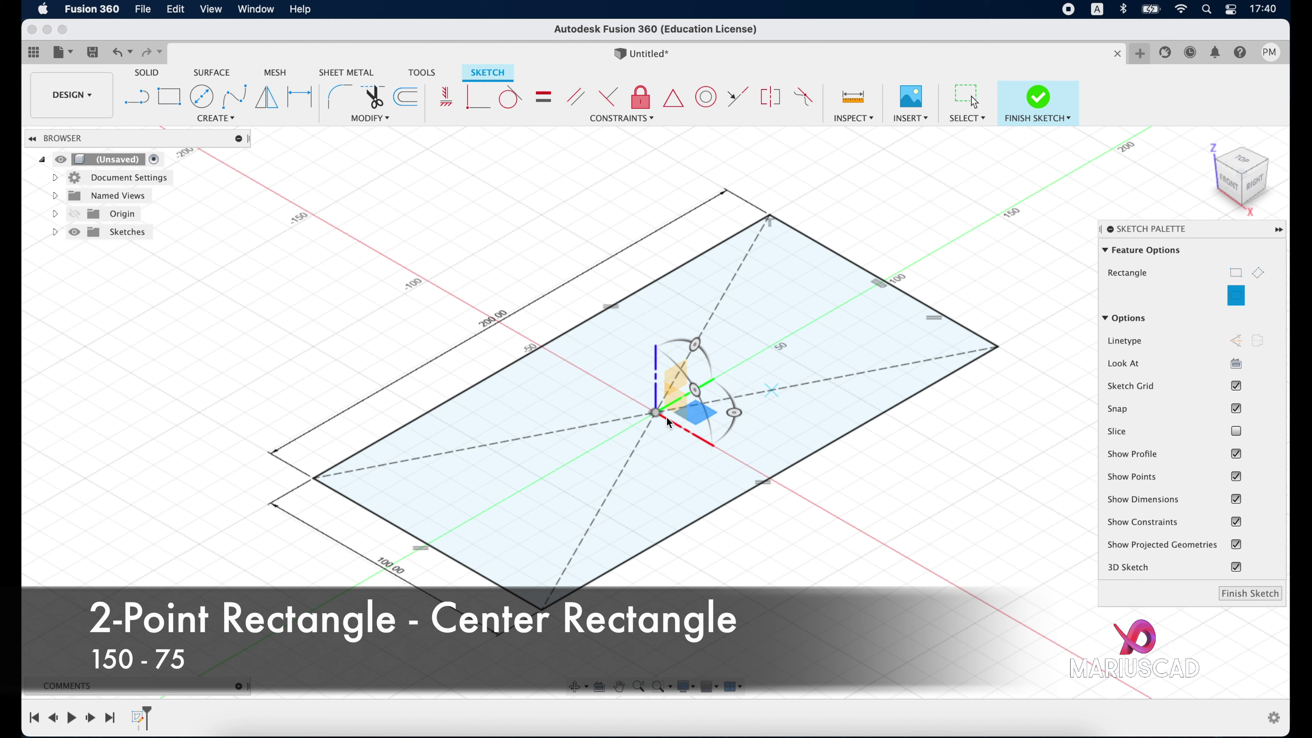
pyautogui.click(655, 413)
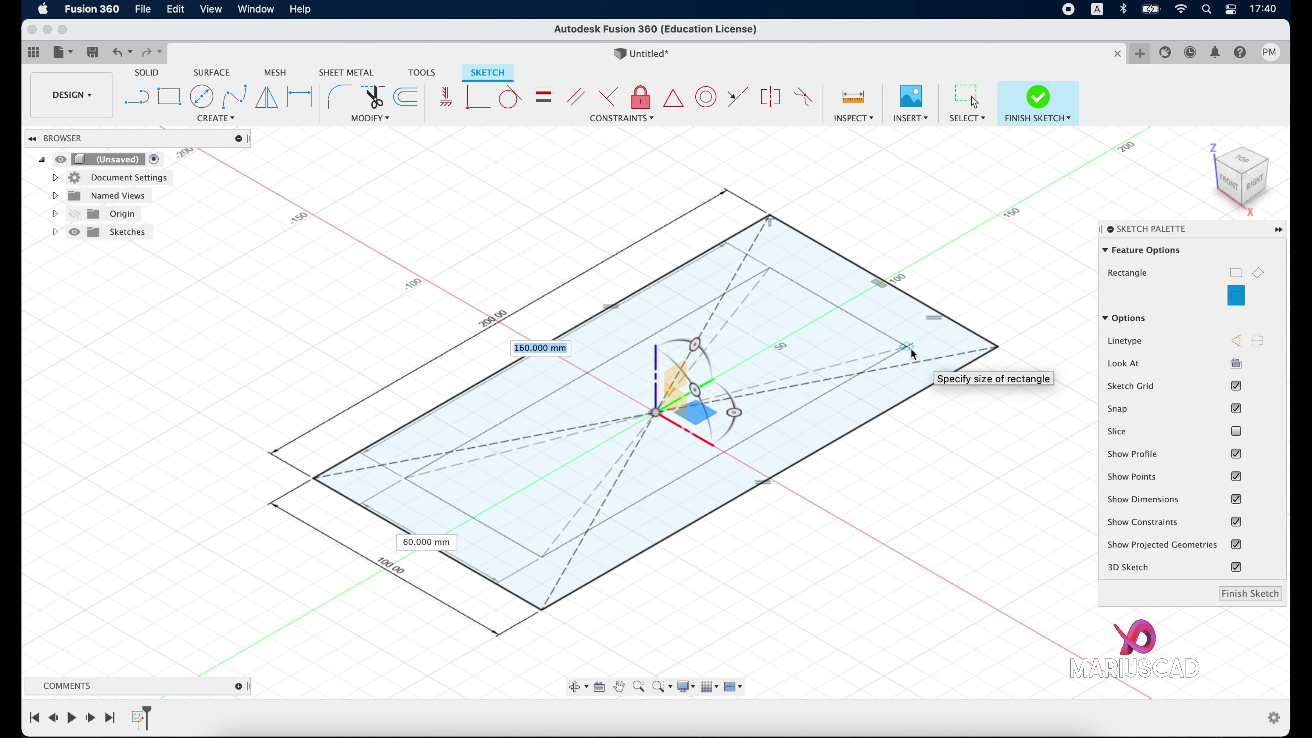
pyautogui.write('150')
pyautogui.press('Tab')
pyautogui.write('75')
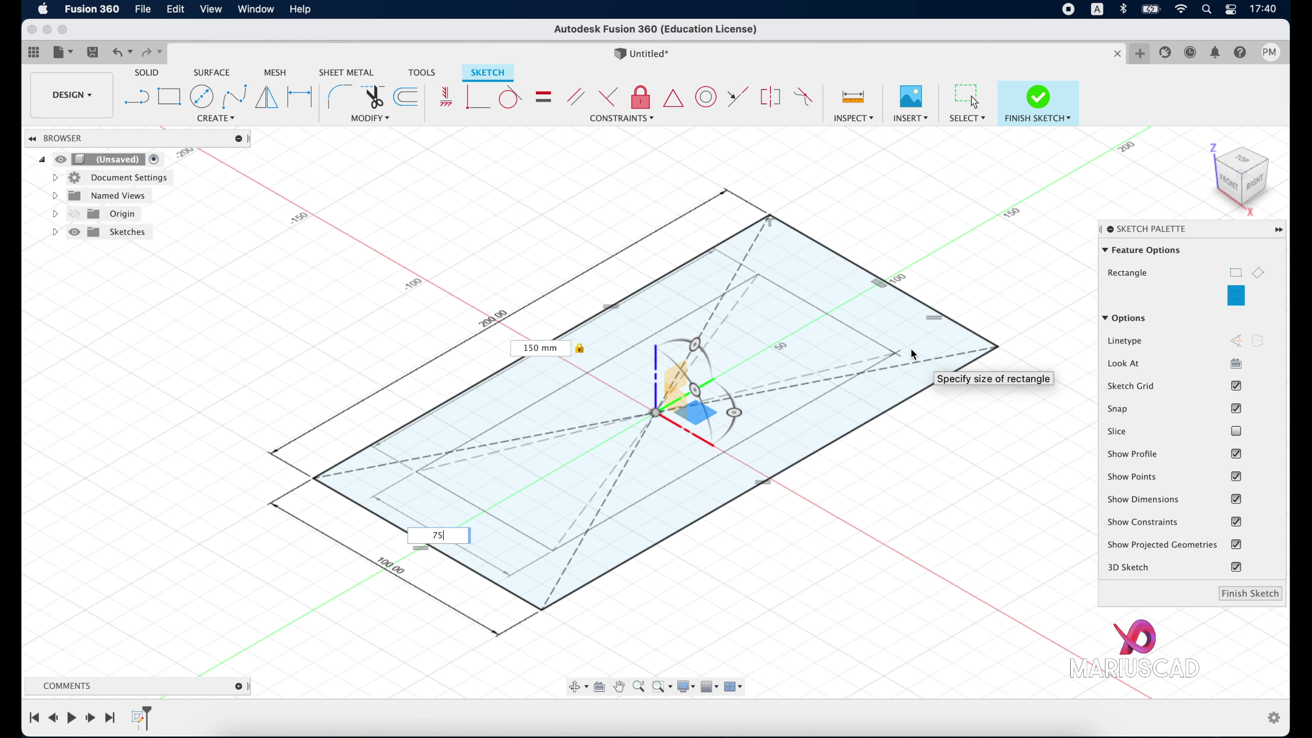
pyautogui.press('Return')
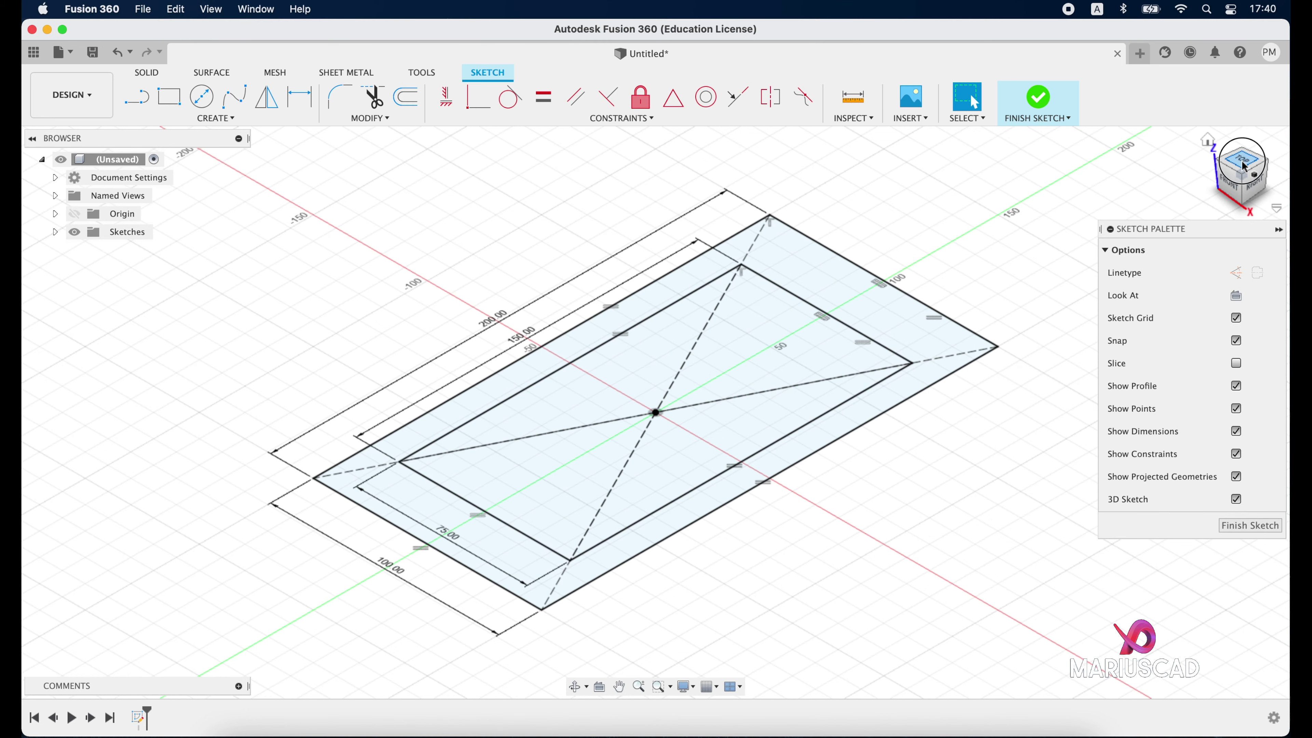
pyautogui.click(1244, 163)
# Round all four corners of the inner rectangle with 20 mm fillets.
pyautogui.click(1282, 164)
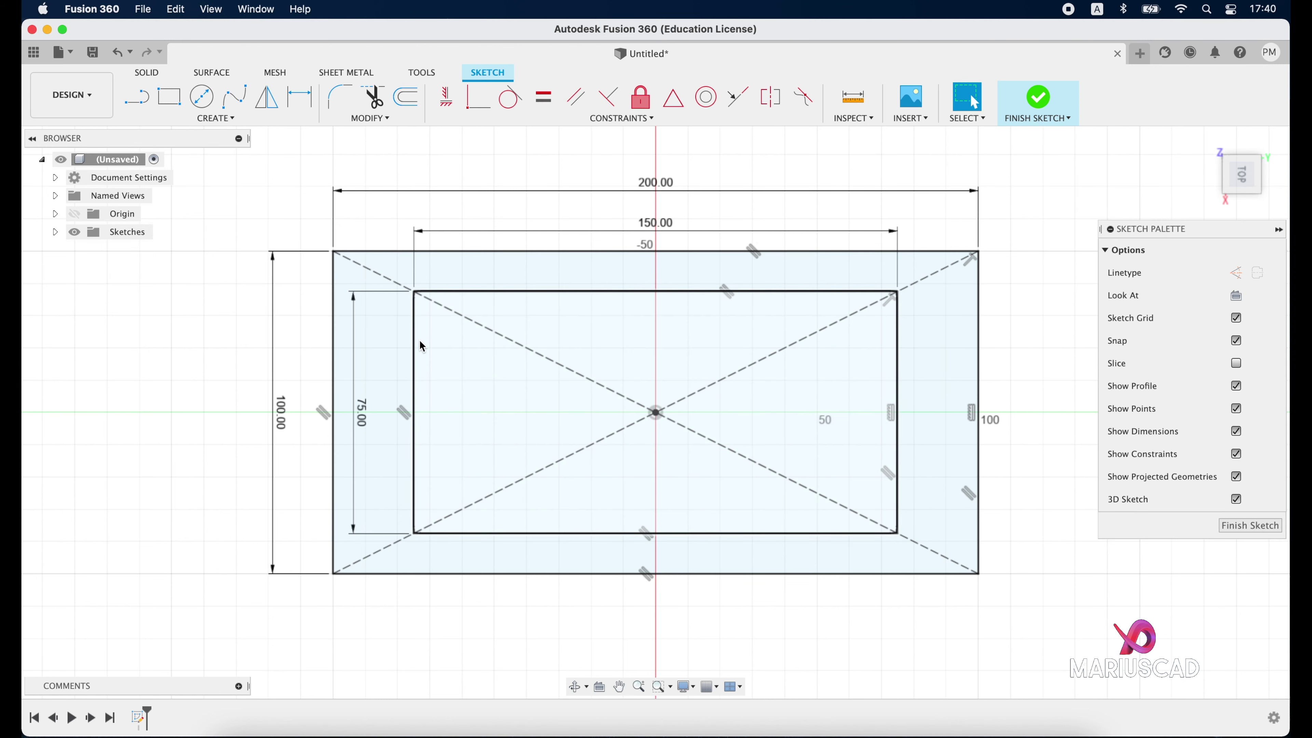
pyautogui.click(336, 107)
pyautogui.click(480, 292)
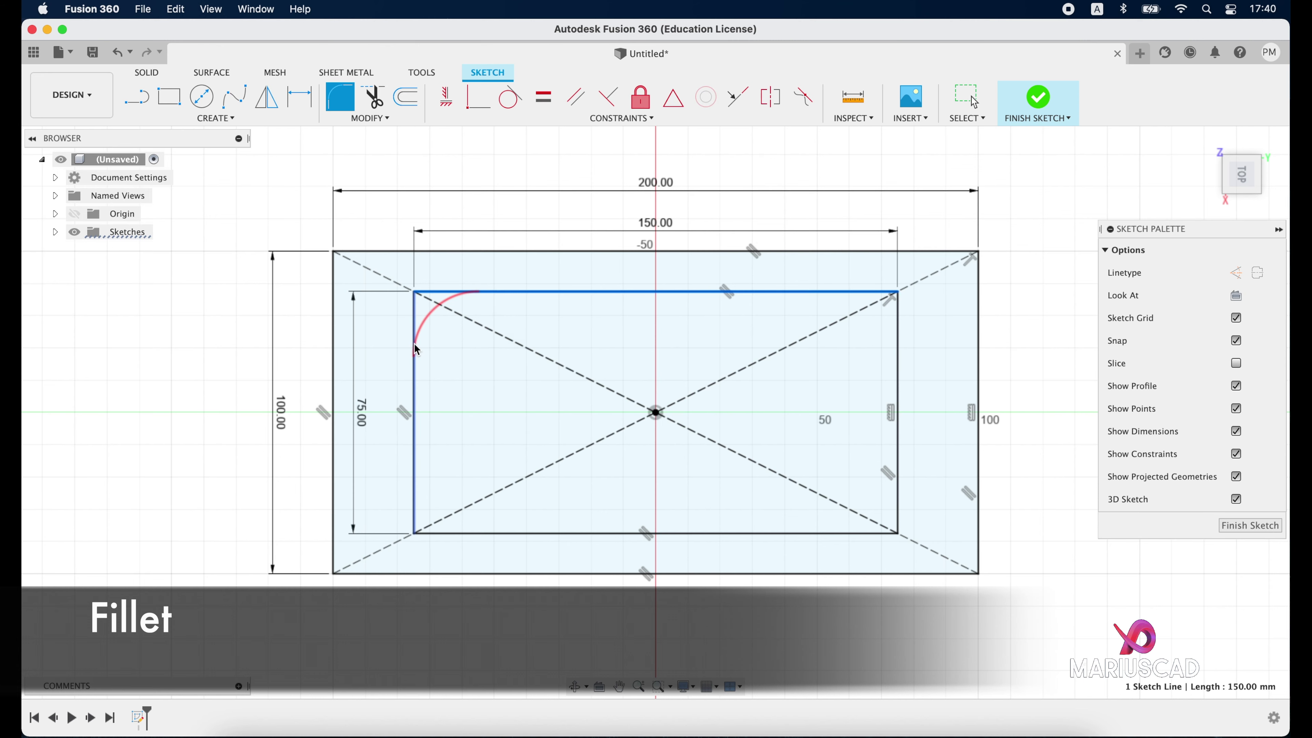
pyautogui.click(414, 346)
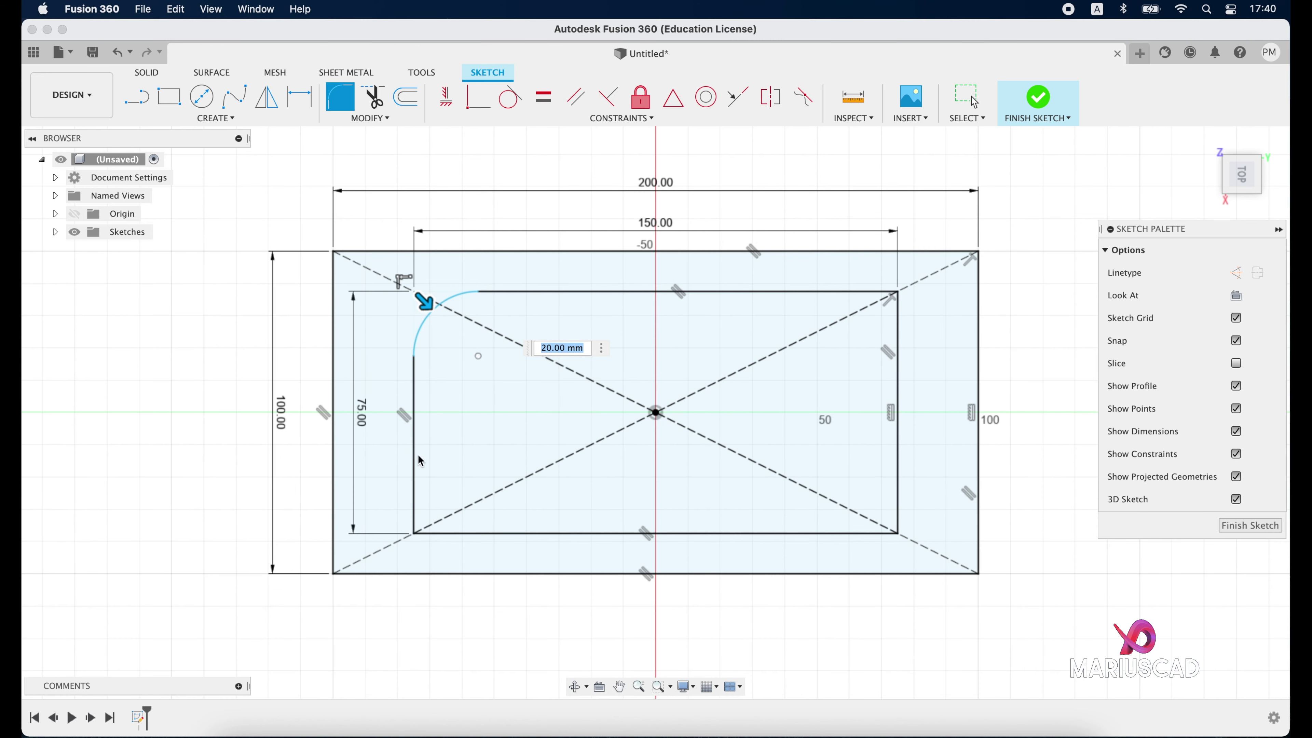
pyautogui.click(420, 470)
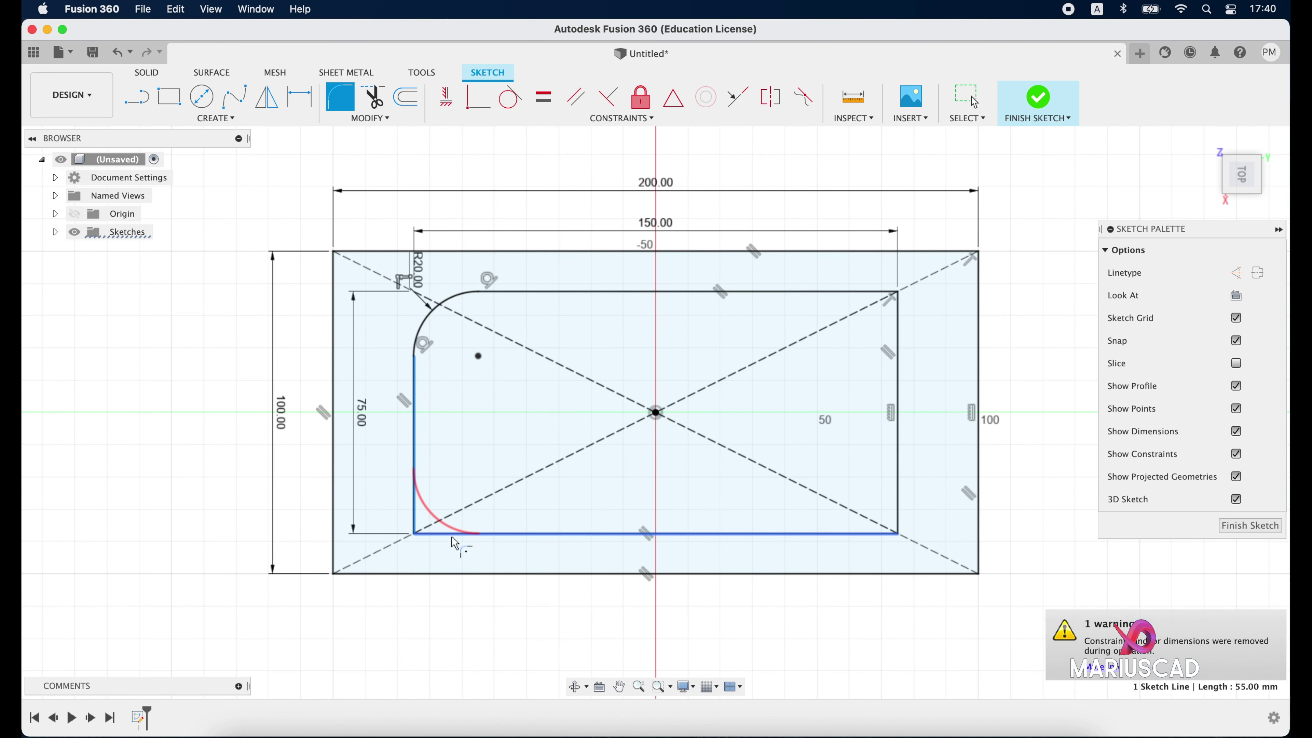
pyautogui.click(454, 532)
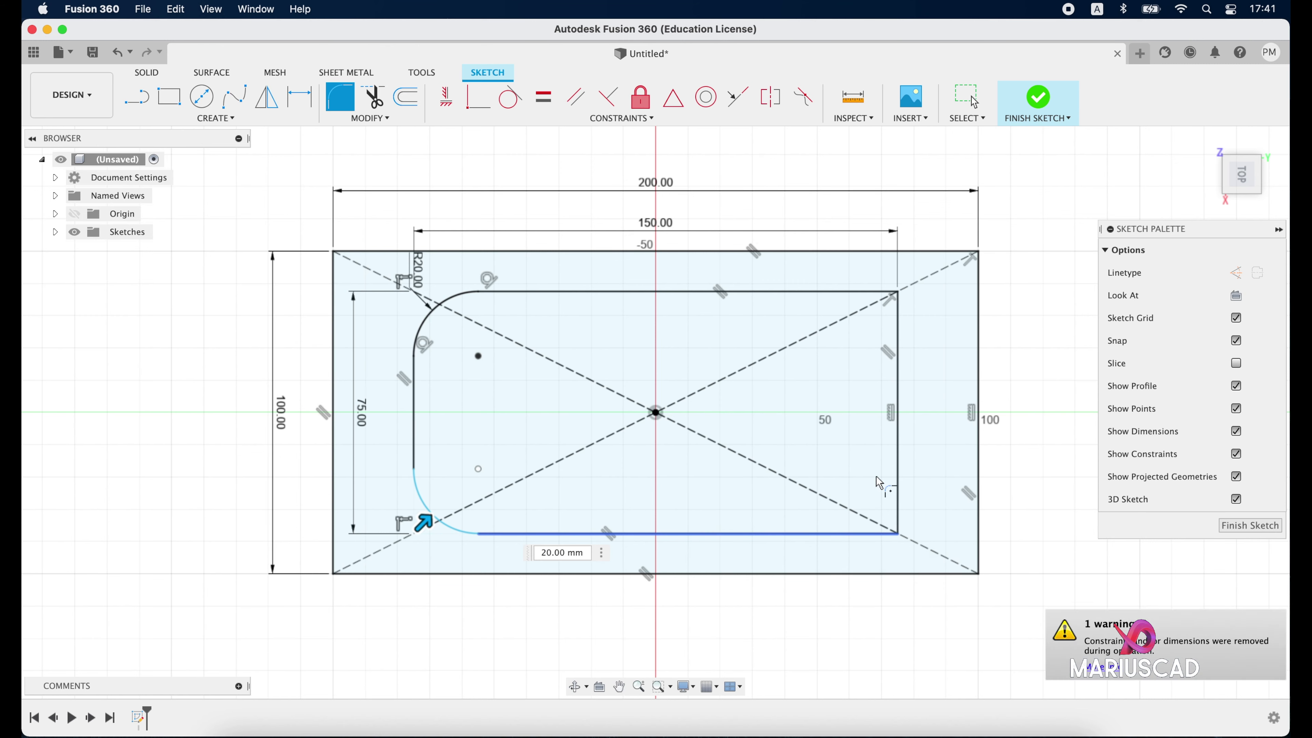
pyautogui.click(809, 537)
pyautogui.click(899, 328)
pyautogui.click(899, 344)
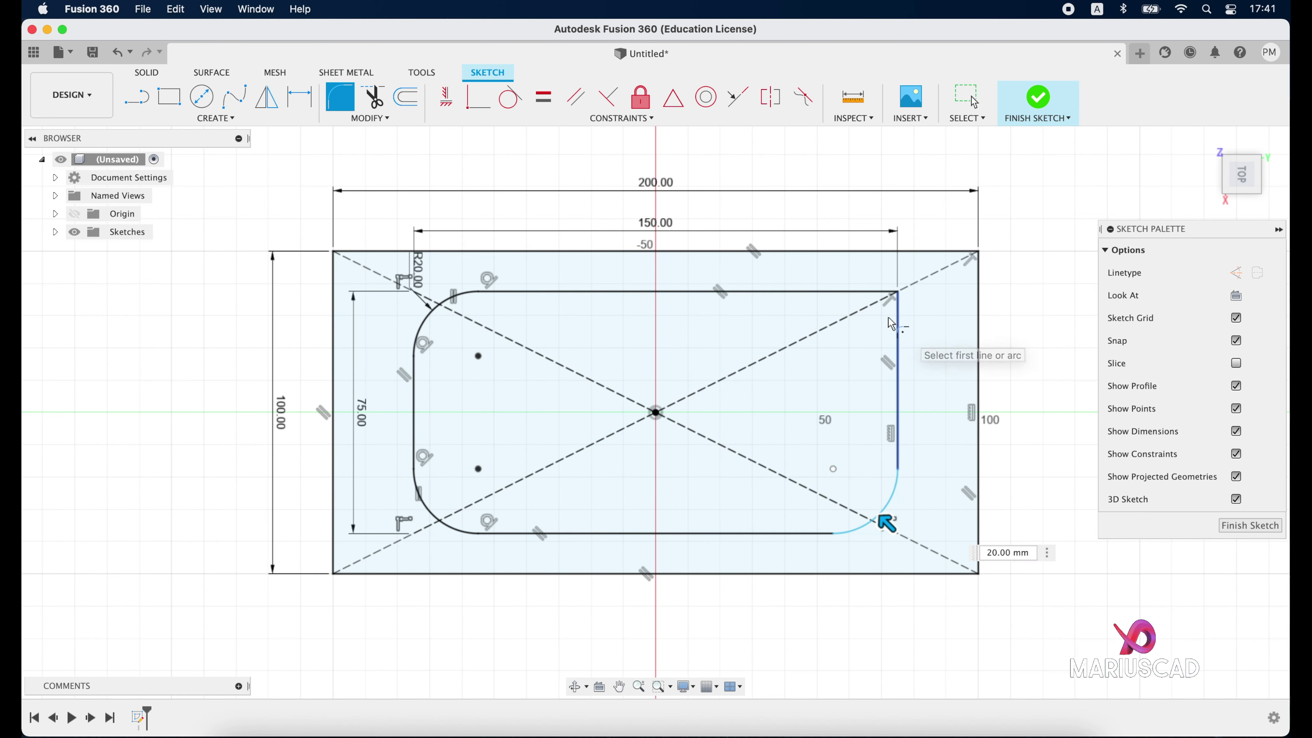
pyautogui.click(858, 292)
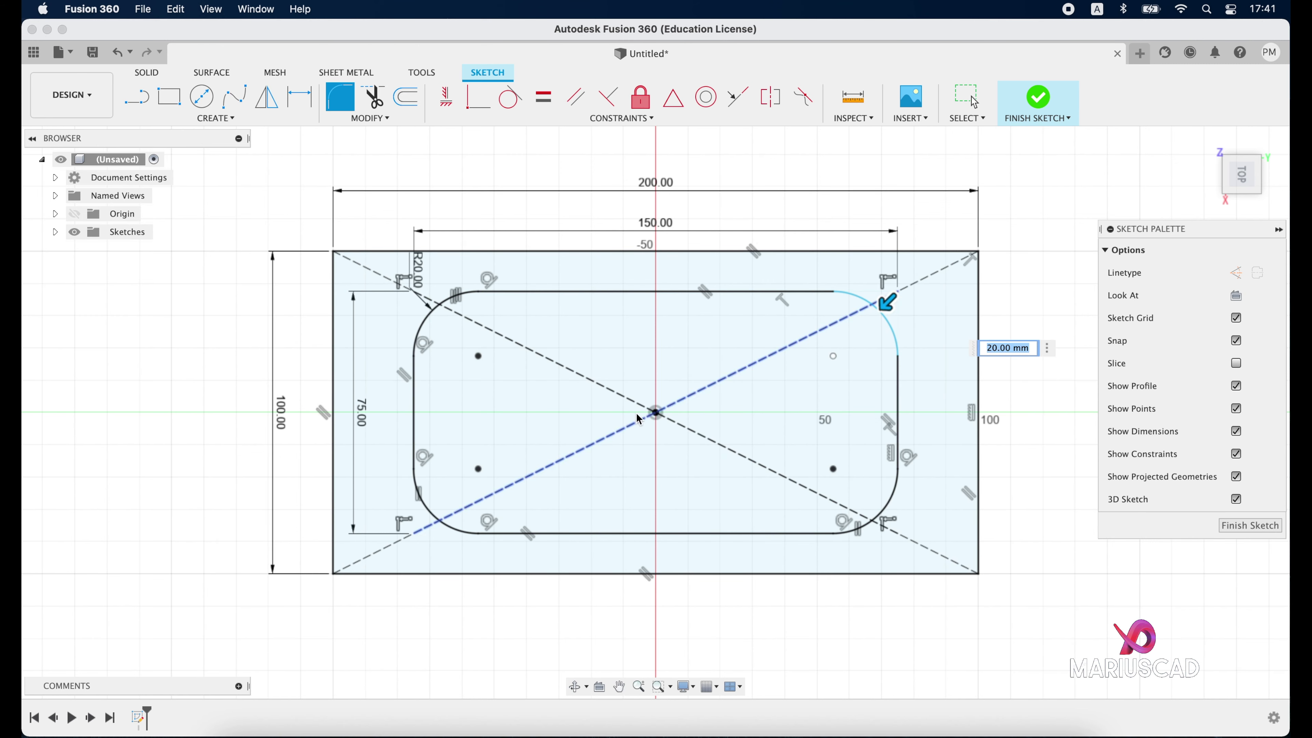
pyautogui.click(202, 96)
# Draw a 50 mm diameter circle at the origin and finish the sketch.
pyautogui.click(656, 412)
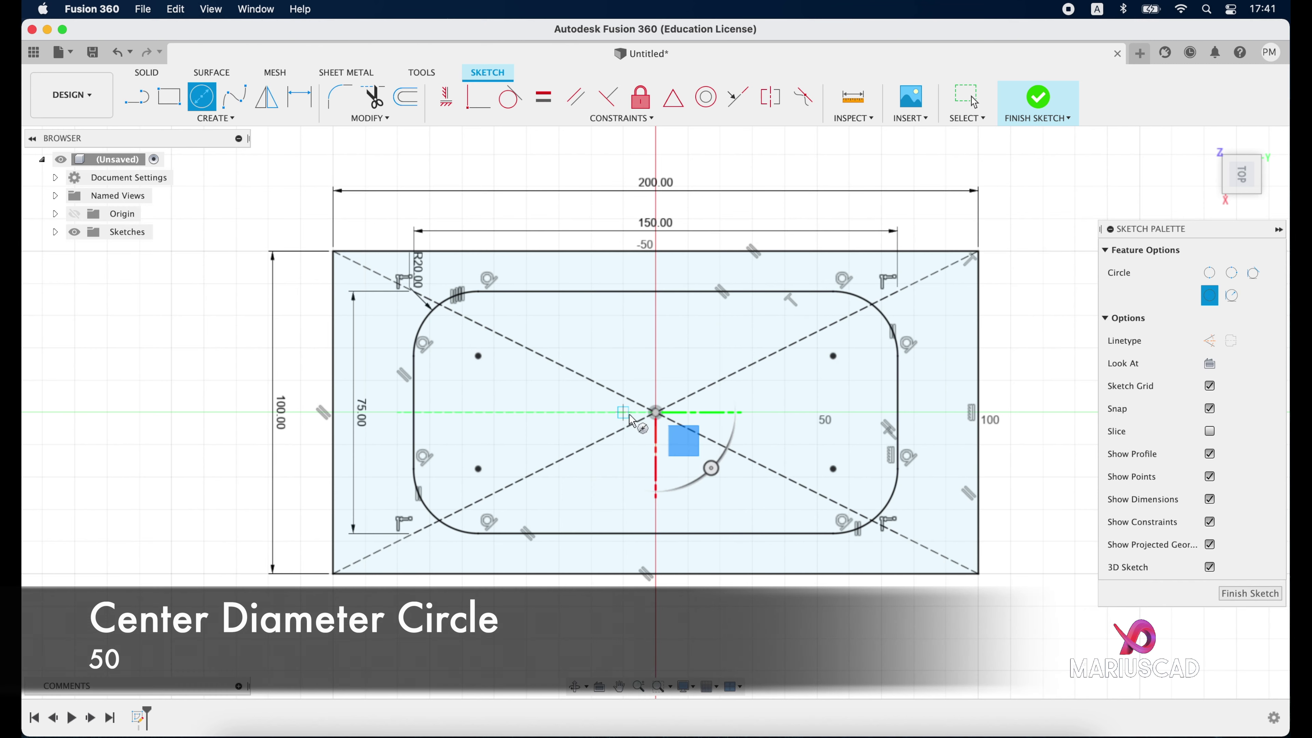
pyautogui.click(656, 412)
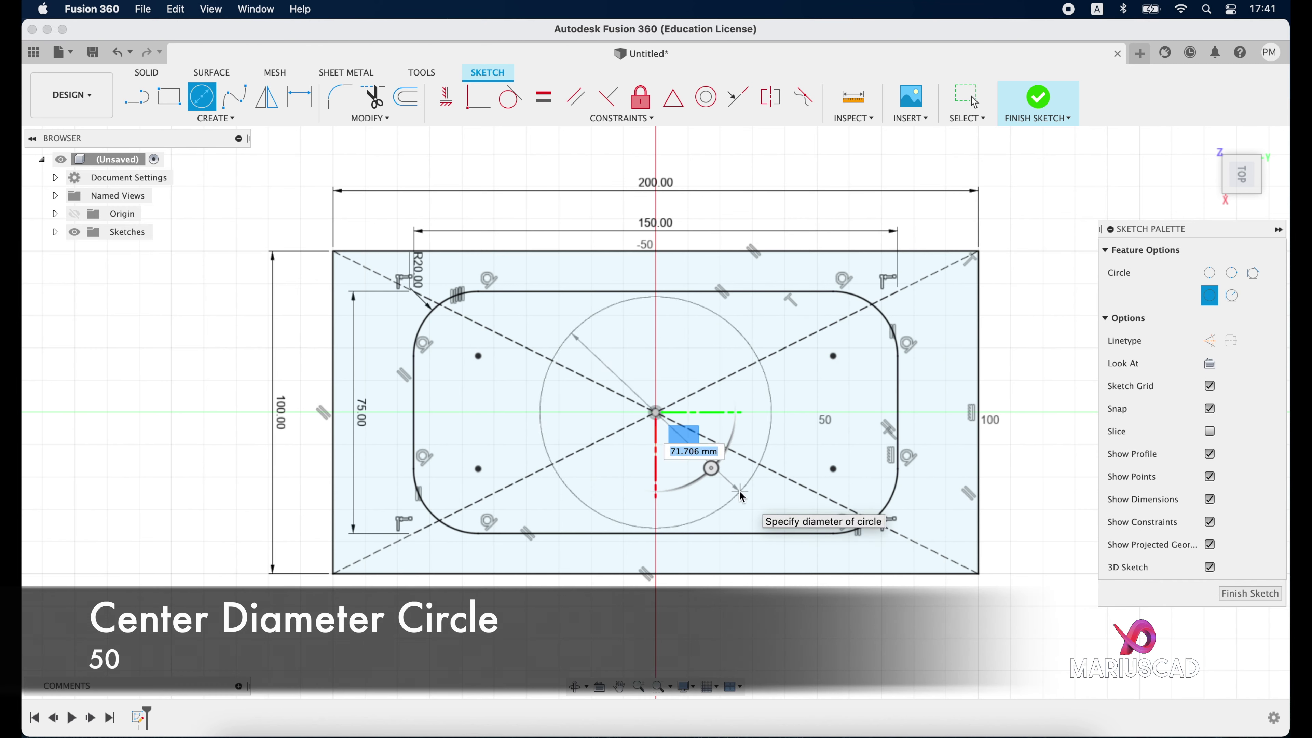
pyautogui.write('50')
pyautogui.press('Return')
pyautogui.press('Escape')
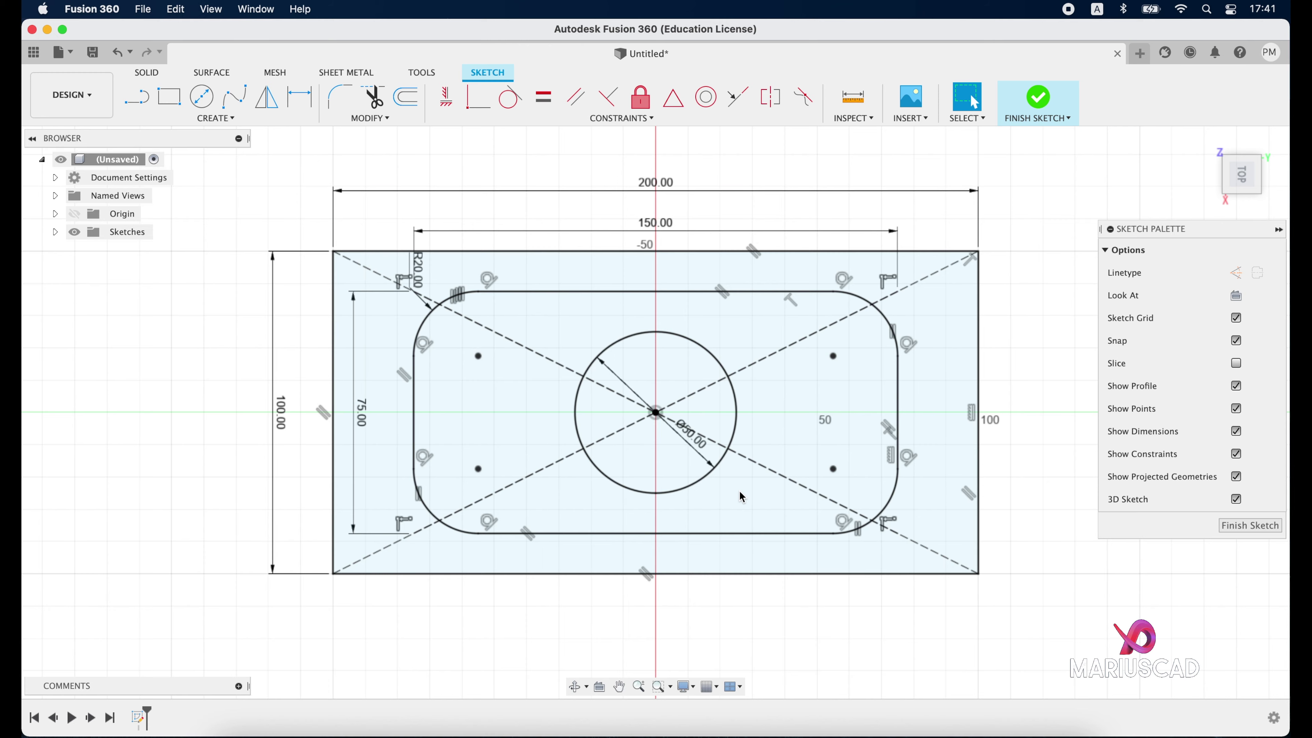
pyautogui.click(1036, 107)
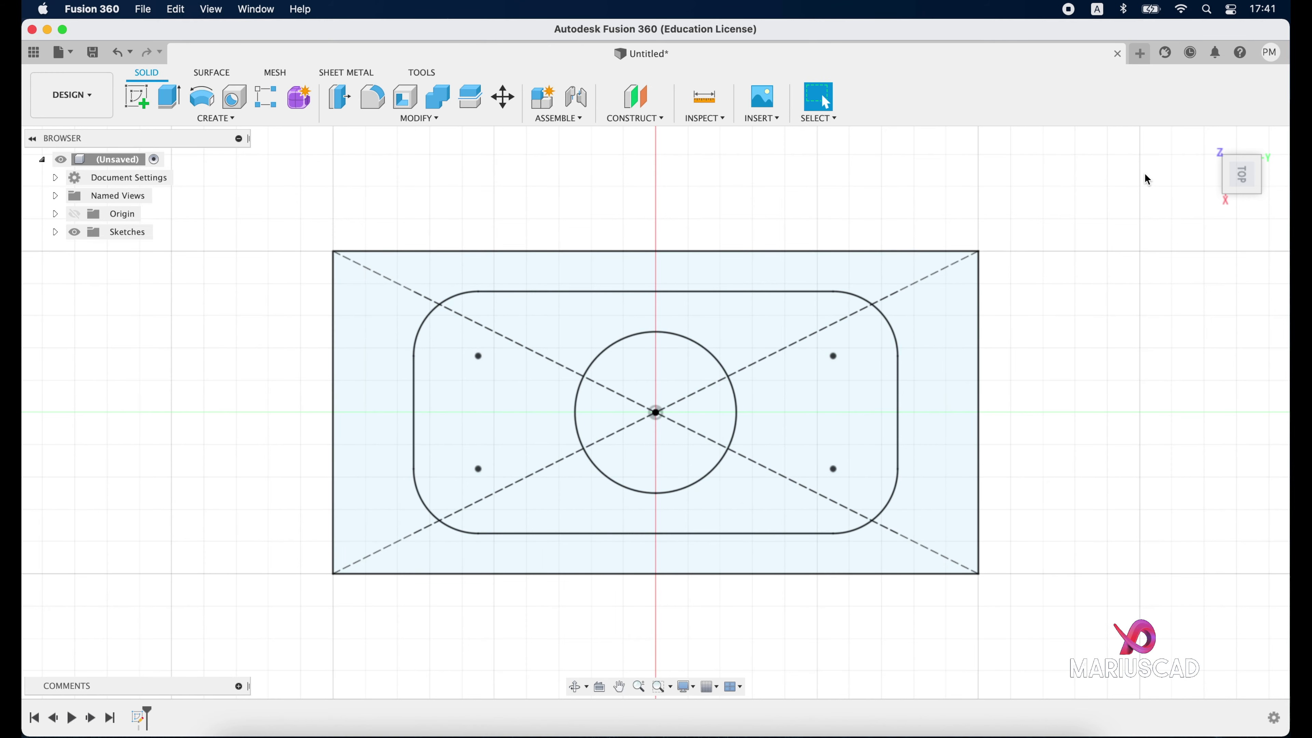
# Extrude the outer band profile 20 mm into a frame and make Sketch1 visible again.
pyautogui.moveTo(1242, 175)
pyautogui.click(1209, 144)
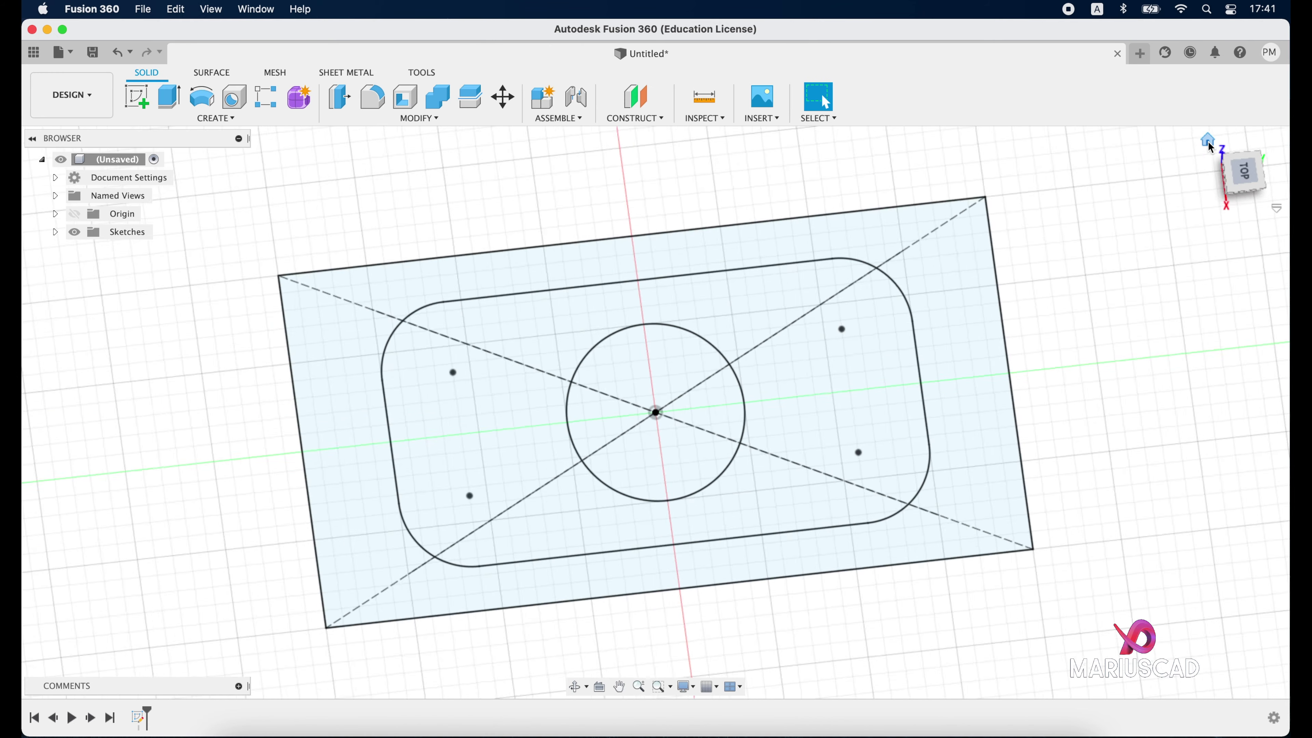
pyautogui.click(176, 103)
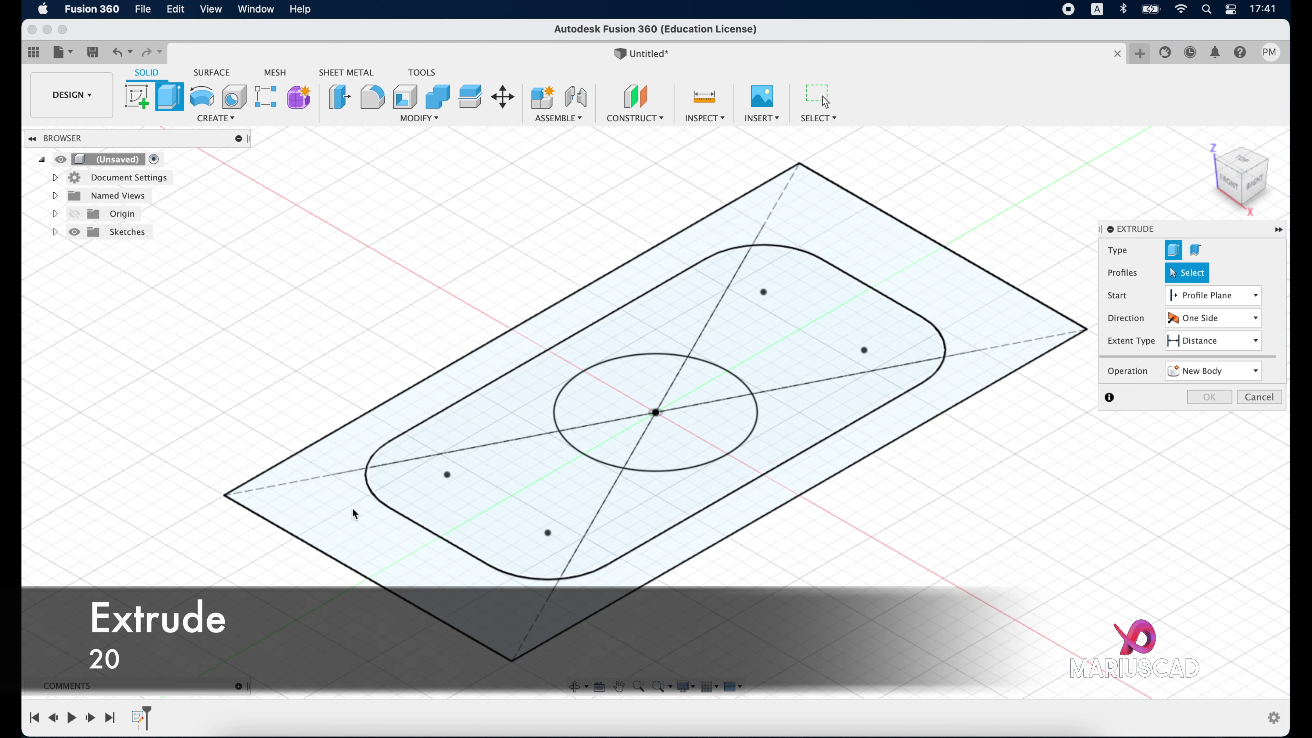
pyautogui.click(351, 512)
pyautogui.moveTo(768, 462); pyautogui.dragTo(767, 349)
pyautogui.write('20')
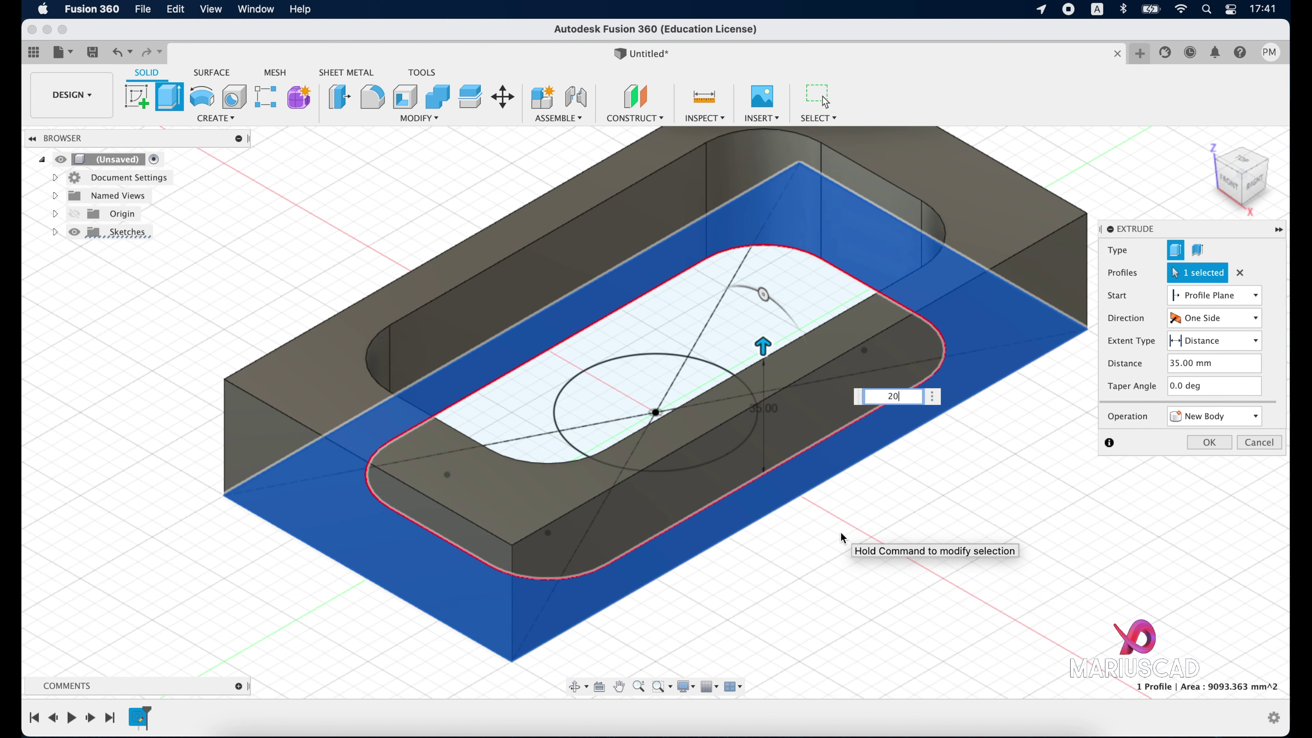
pyautogui.press('Return')
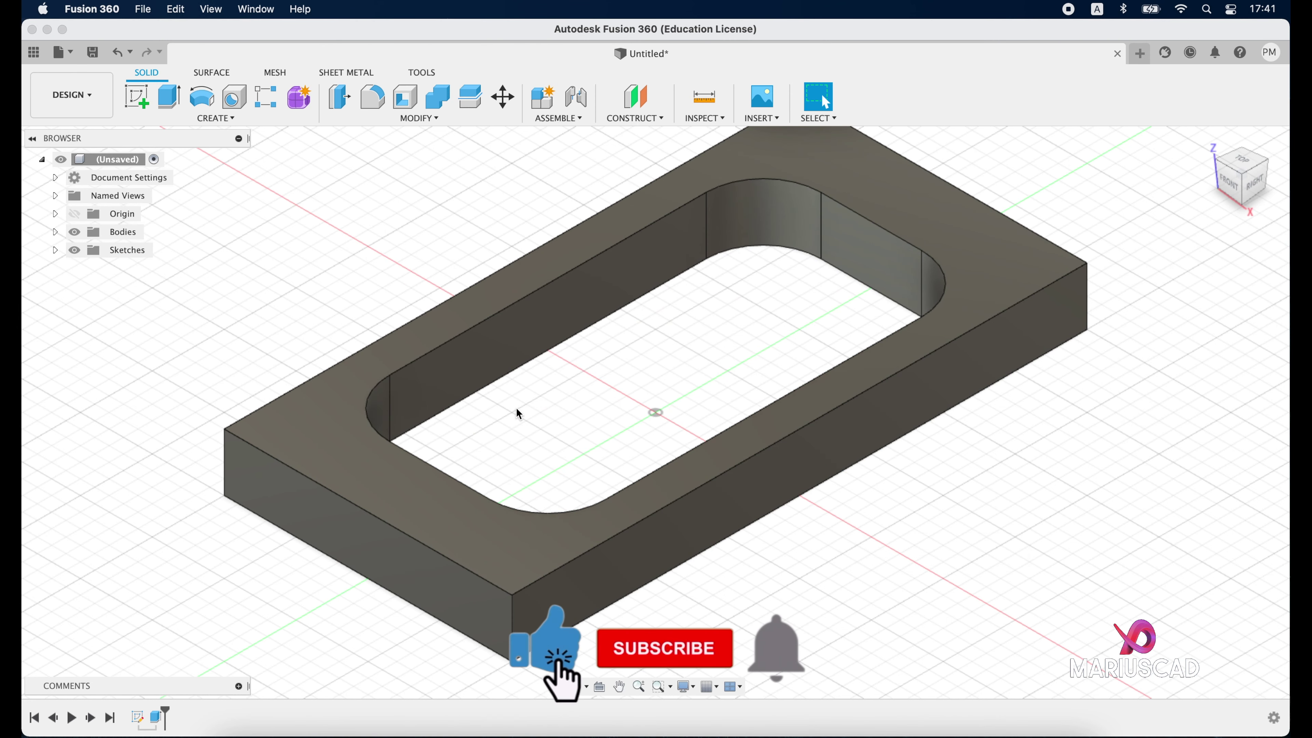
pyautogui.click(56, 249)
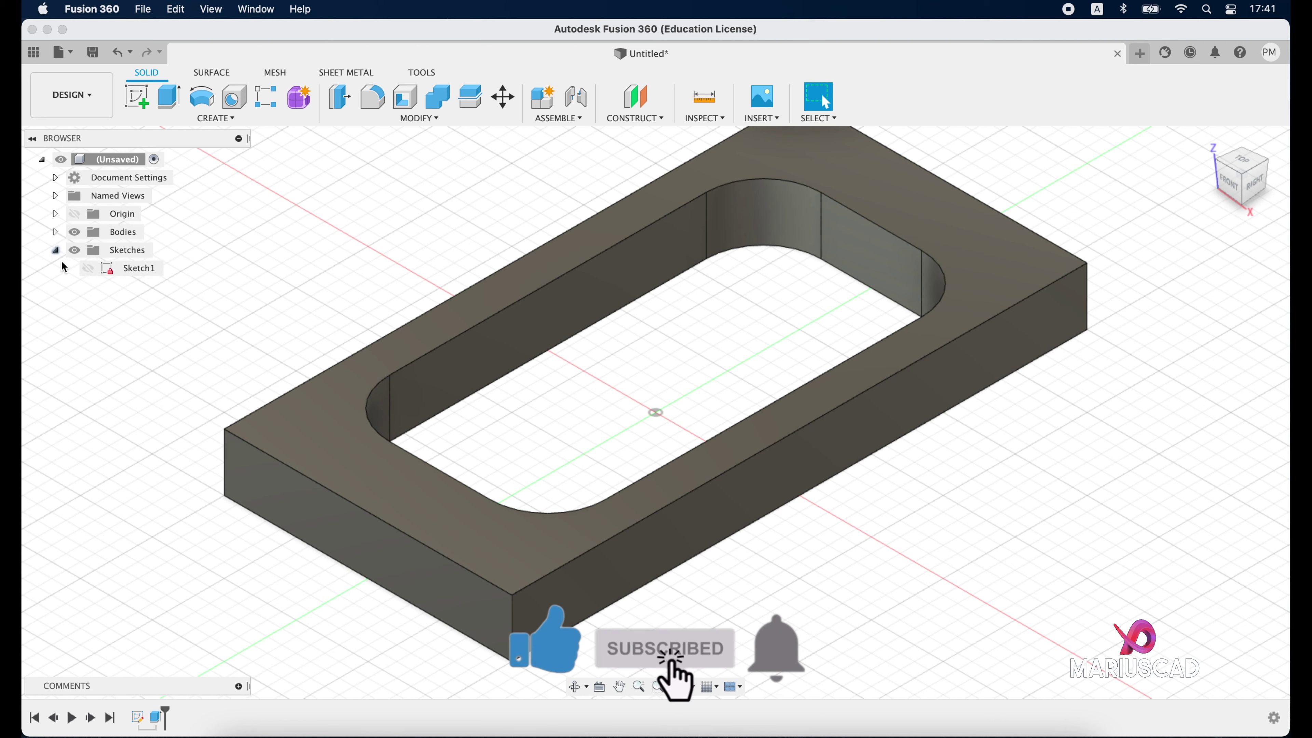
pyautogui.click(88, 267)
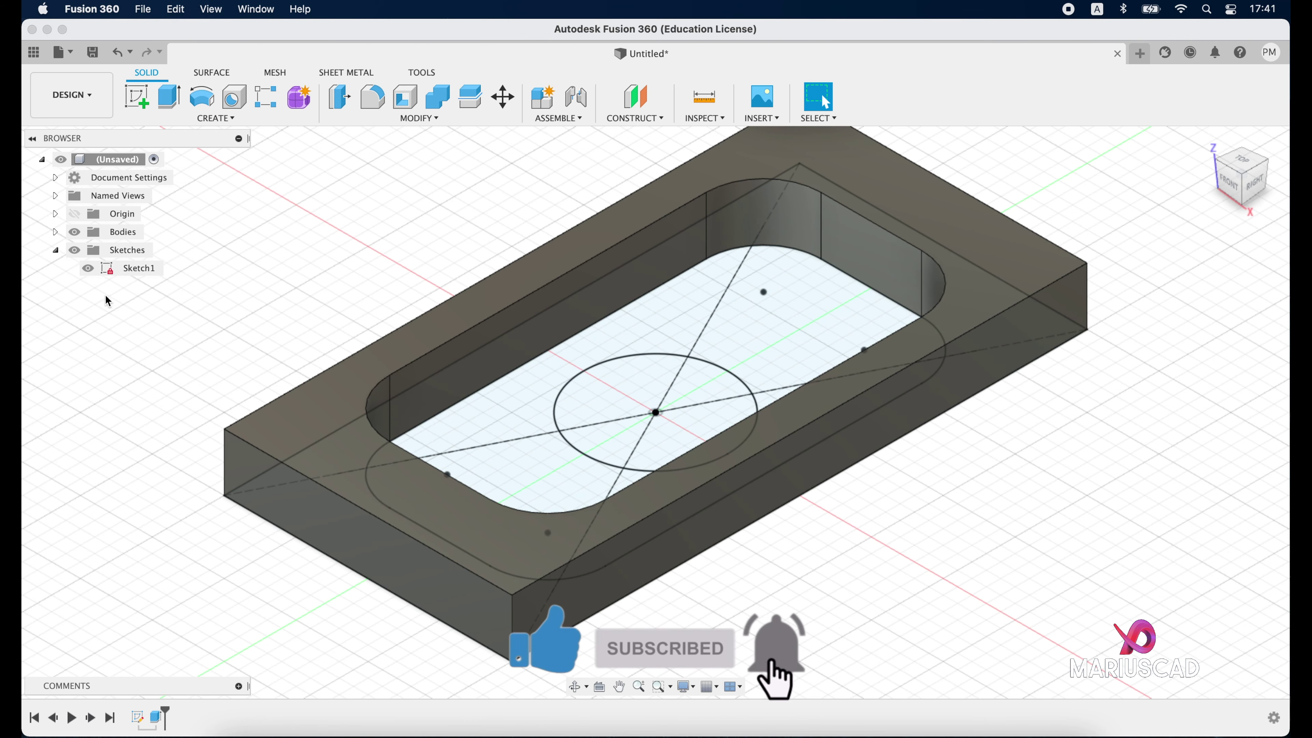
# Cut the rounded-rectangle area around the circle 5 mm down as a pocket.
pyautogui.click(171, 88)
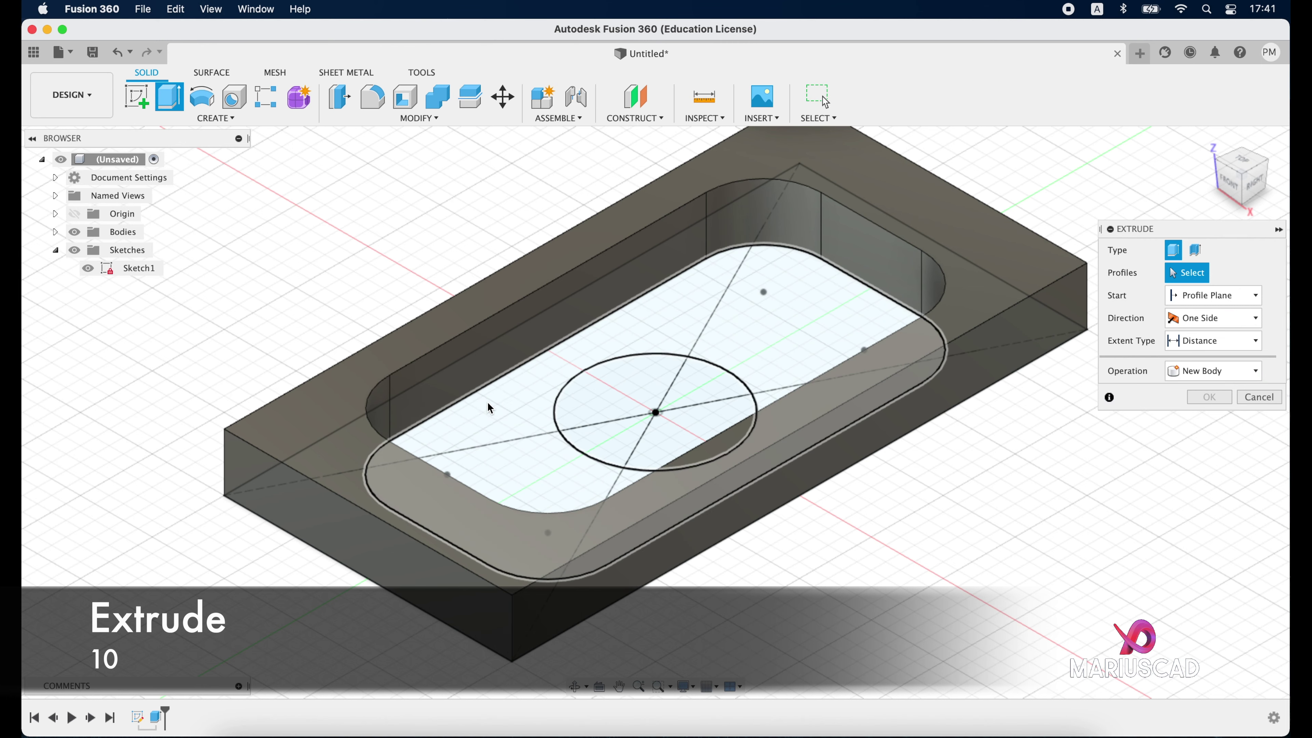
pyautogui.click(490, 408)
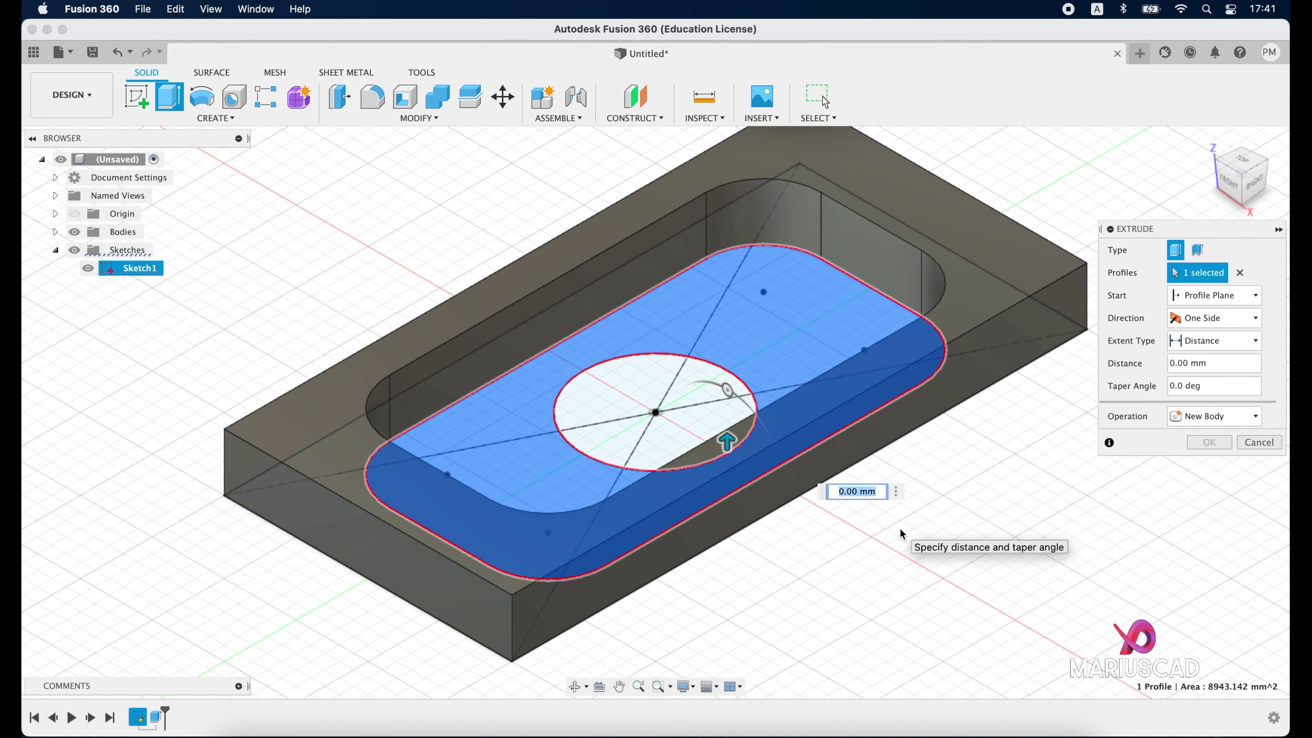
pyautogui.write('-5')
pyautogui.press('Return')
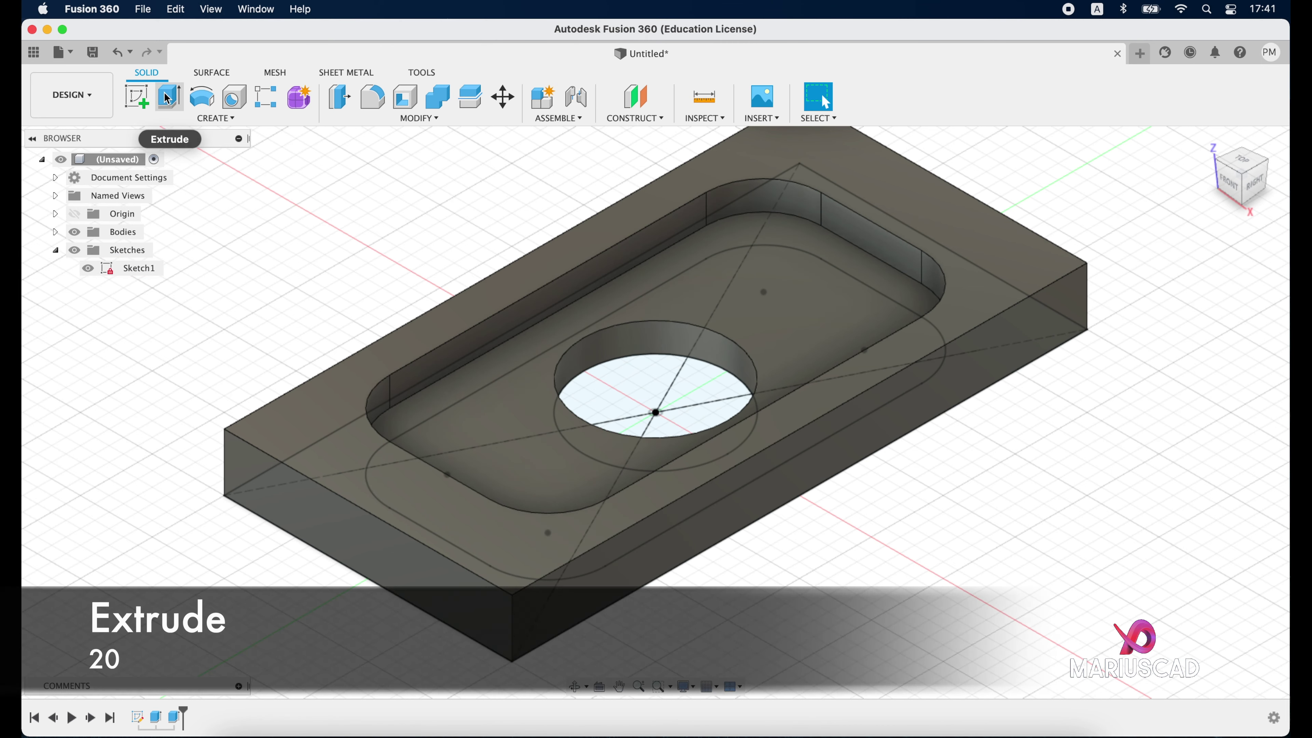
# Extrude the central circle 20 mm into a boss and hide Sketch1.
pyautogui.click(167, 98)
pyautogui.click(694, 397)
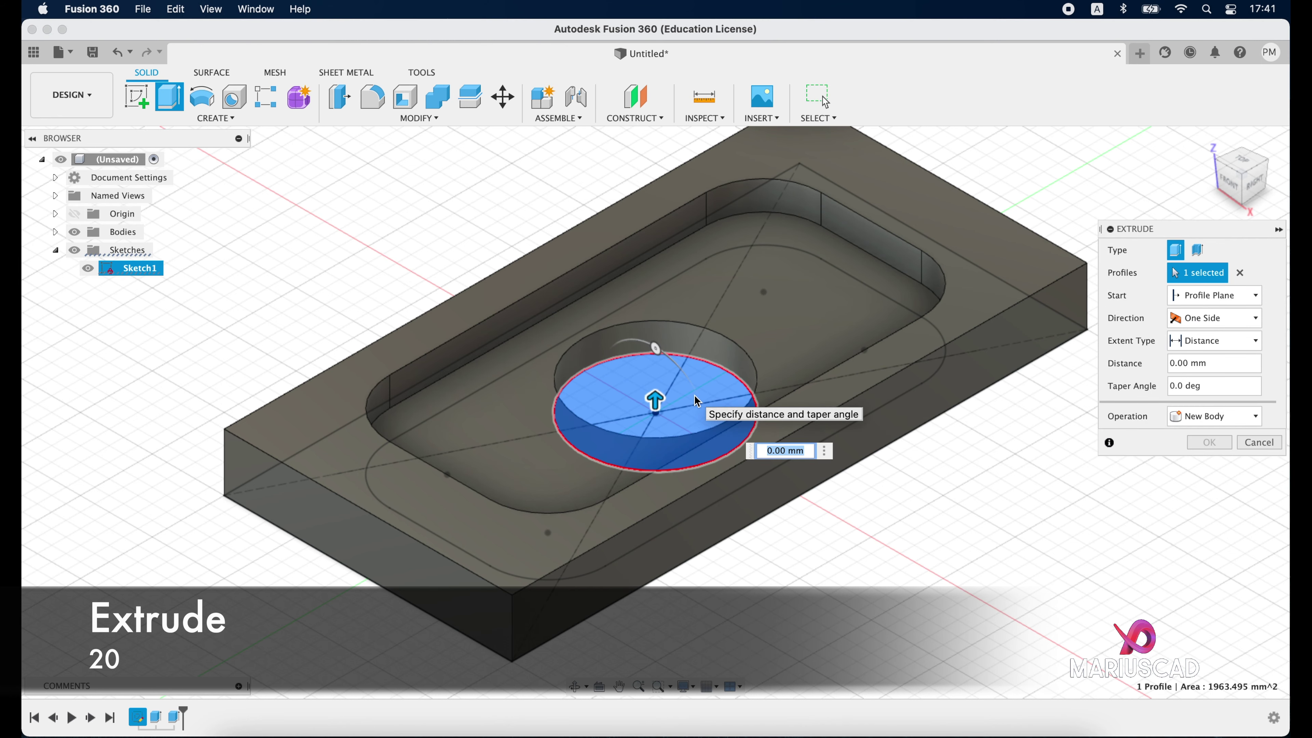
pyautogui.write('20')
pyautogui.press('Return')
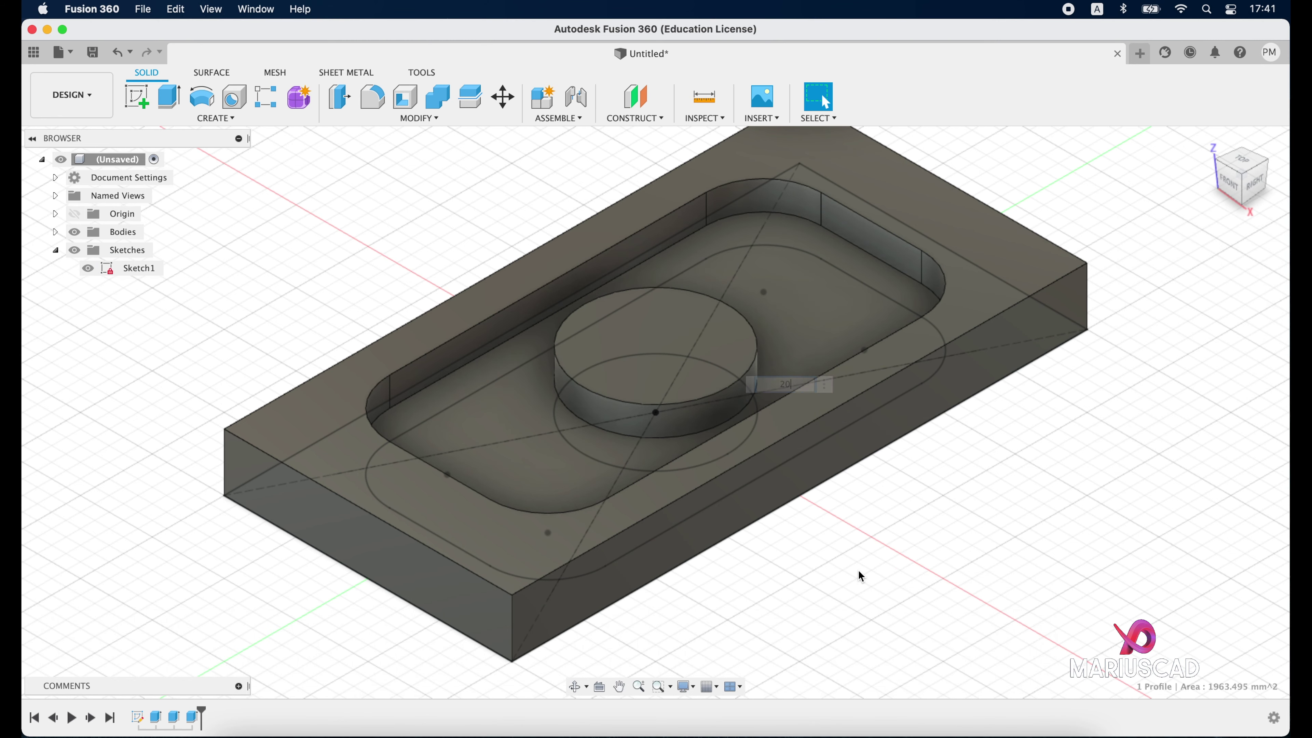
pyautogui.click(88, 268)
pyautogui.click(55, 250)
pyautogui.scroll(2, 946, 536)
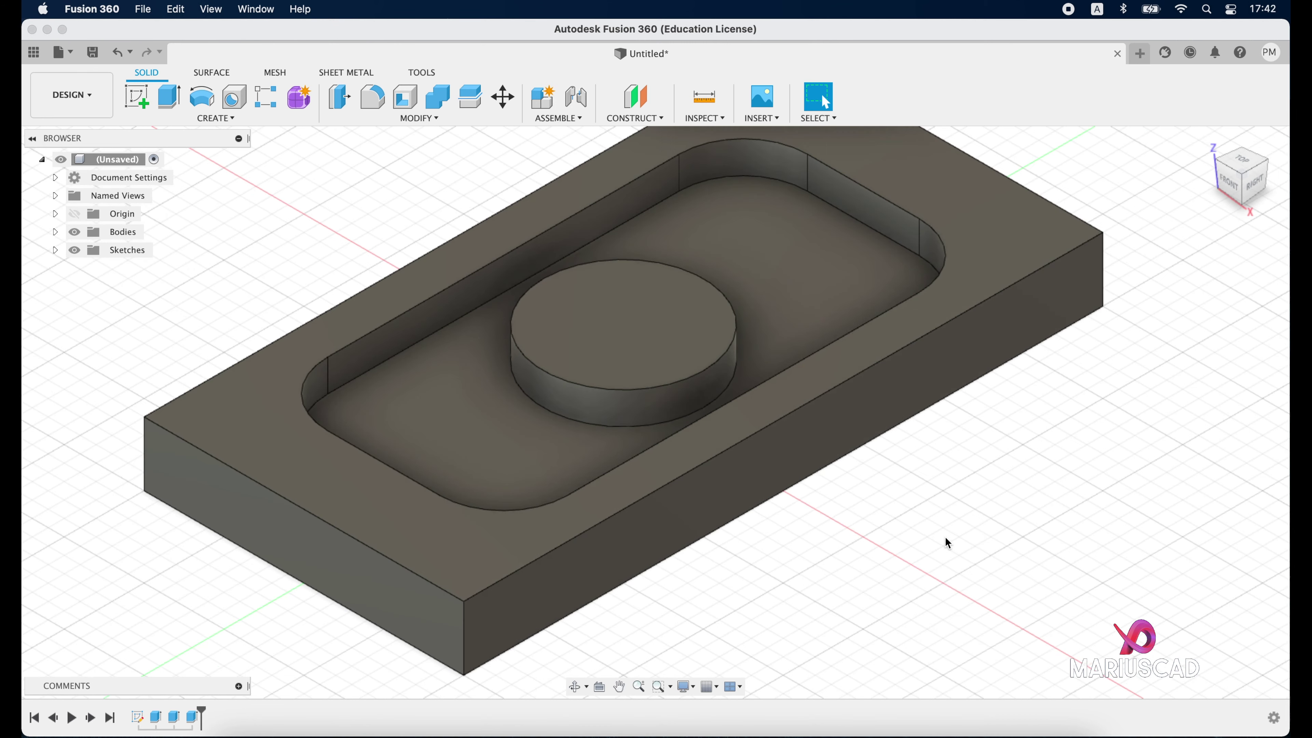
pyautogui.scroll(-3, 946, 536)
pyautogui.moveTo(945, 537); pyautogui.dragTo(999, 541, button='middle')
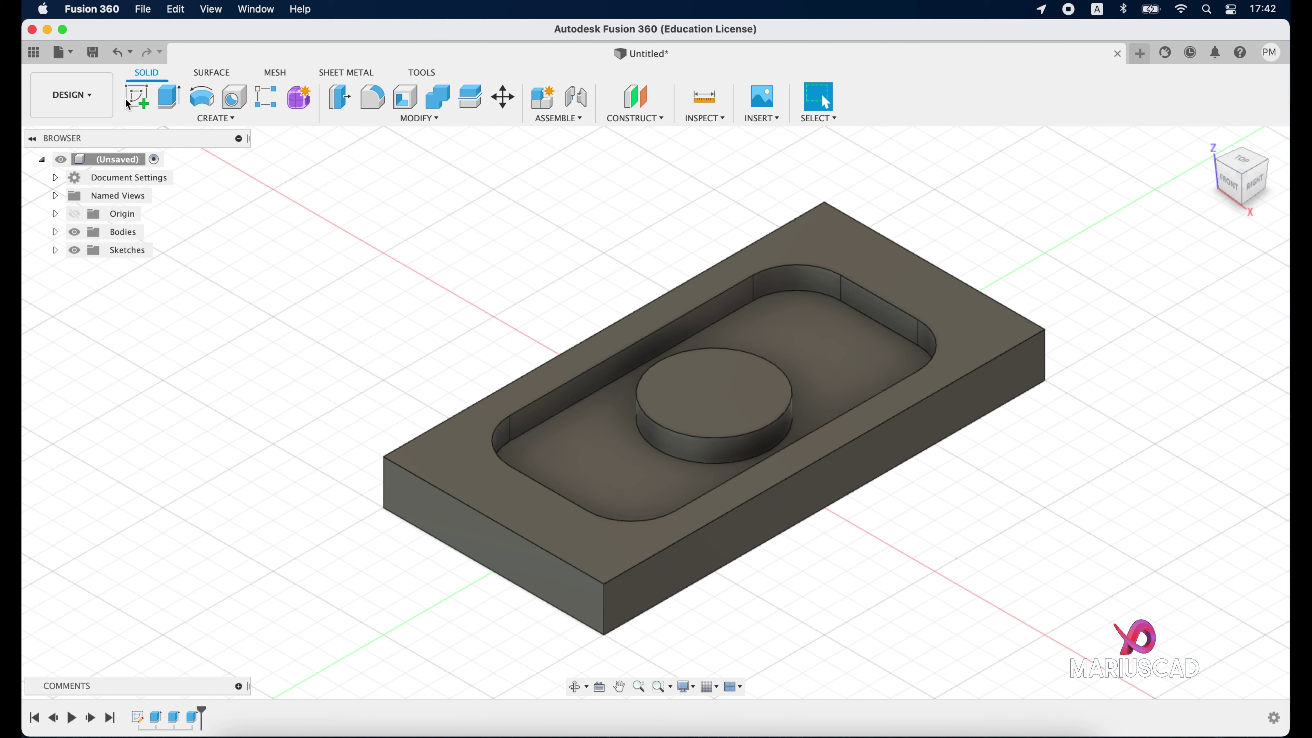
# Switch to the Manufacture workspace and start a new milling setup without choosing a machine.
pyautogui.click(82, 96)
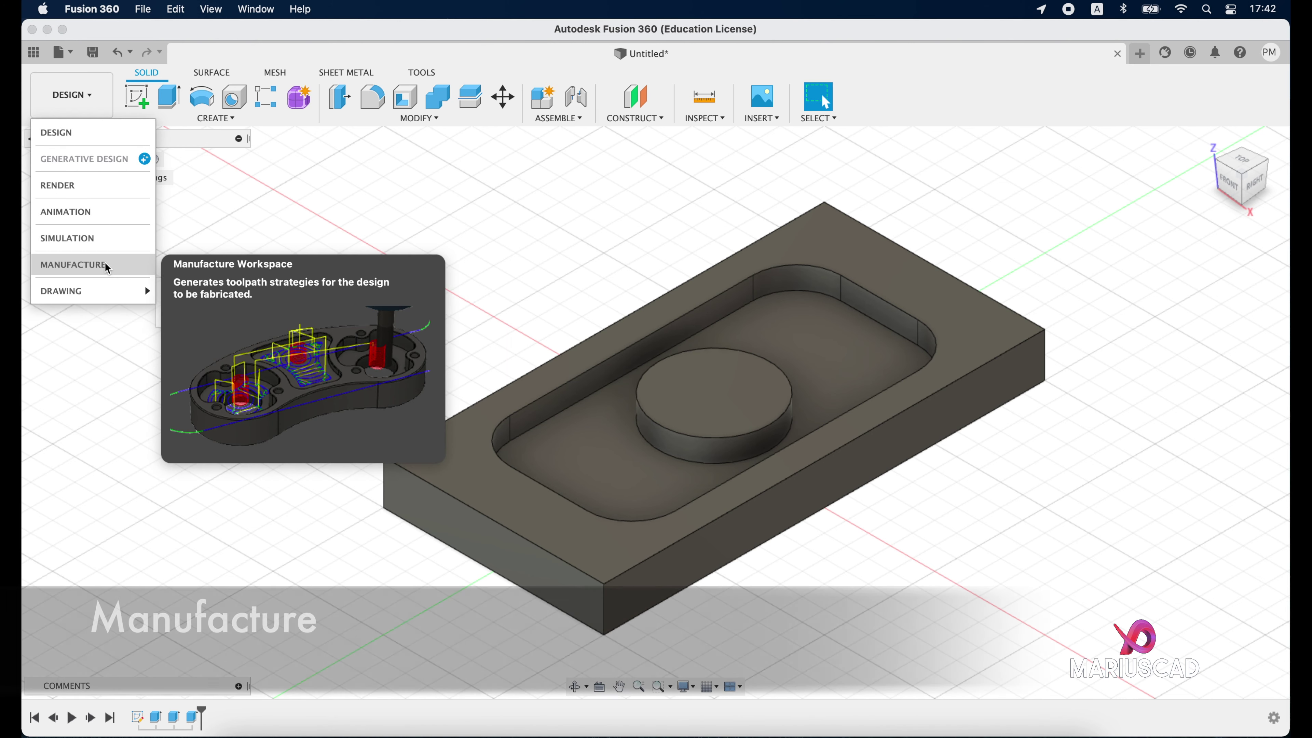
pyautogui.click(104, 265)
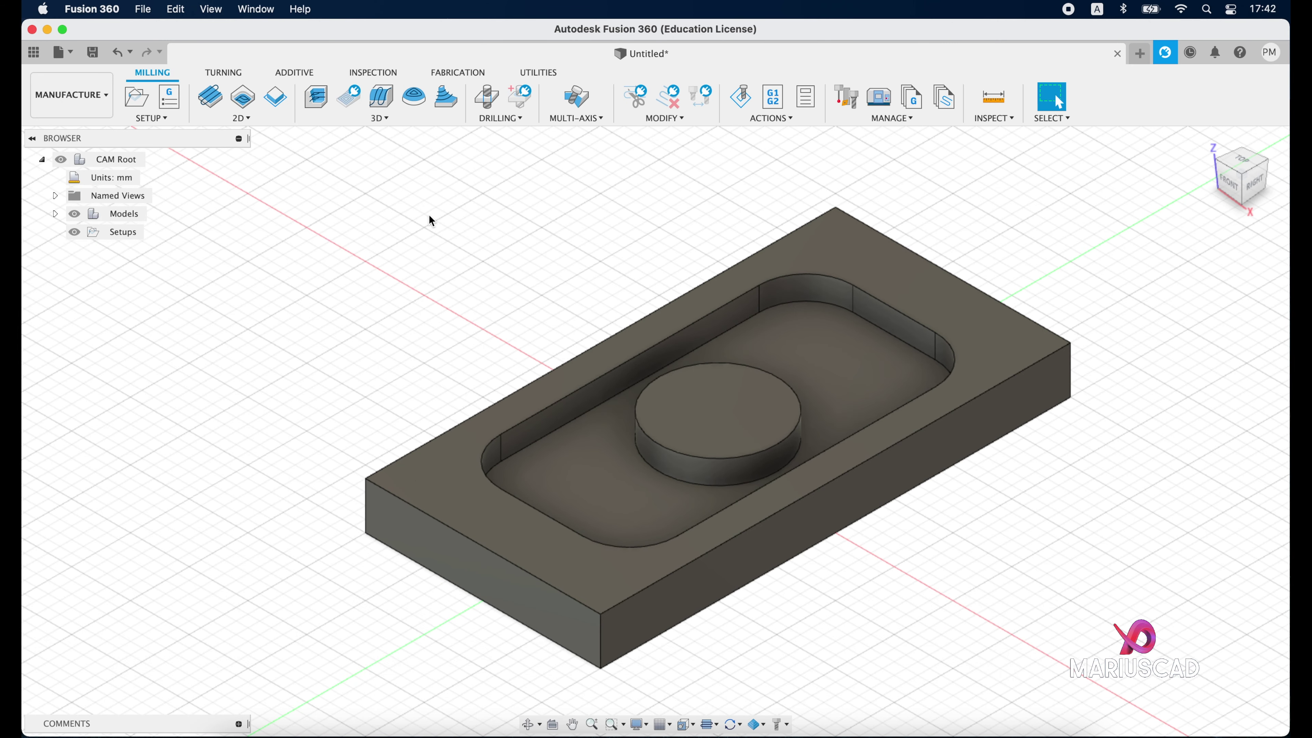
pyautogui.click(137, 97)
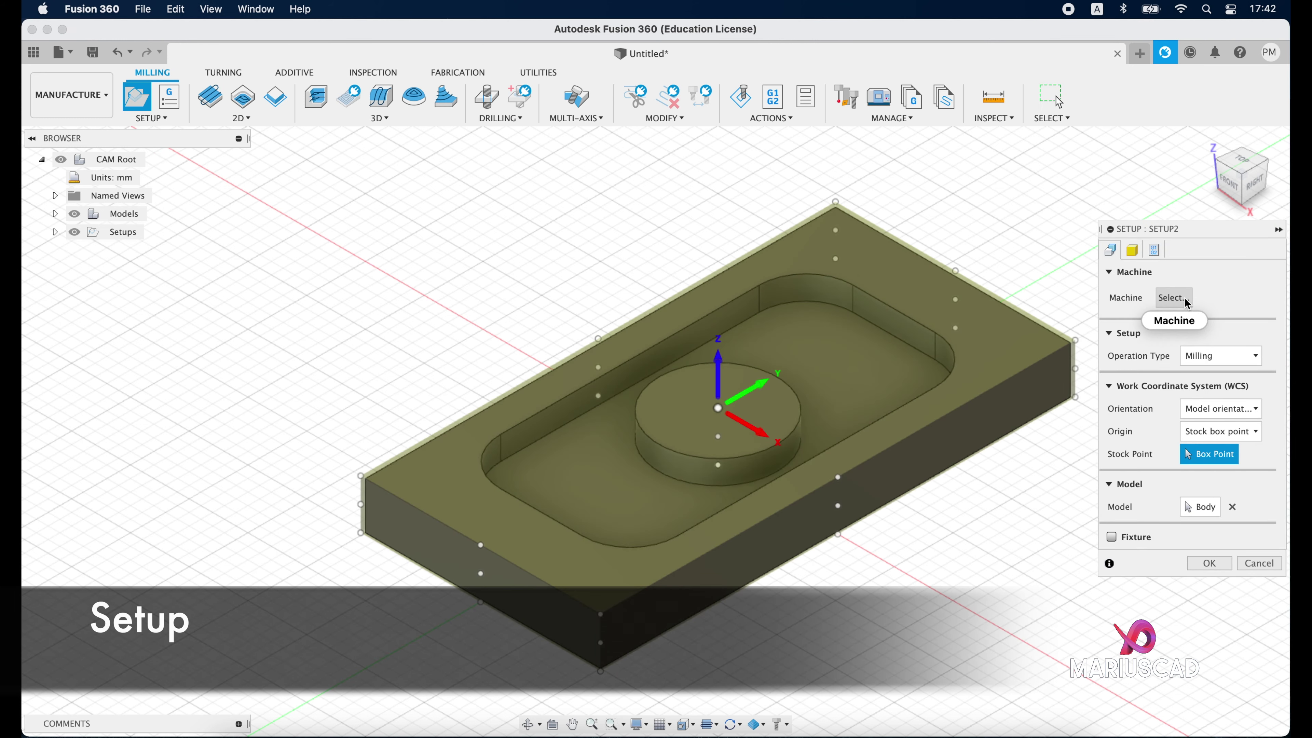
pyautogui.moveTo(1171, 297)
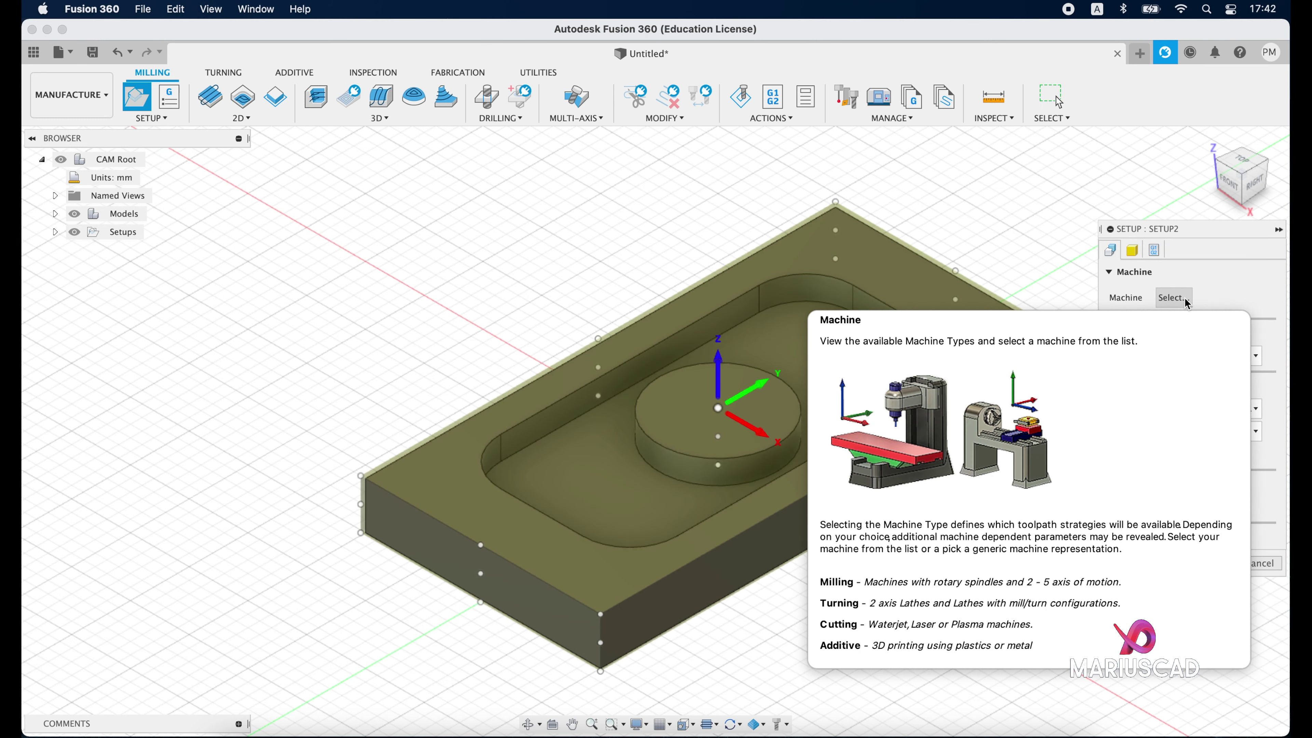
pyautogui.click(1174, 298)
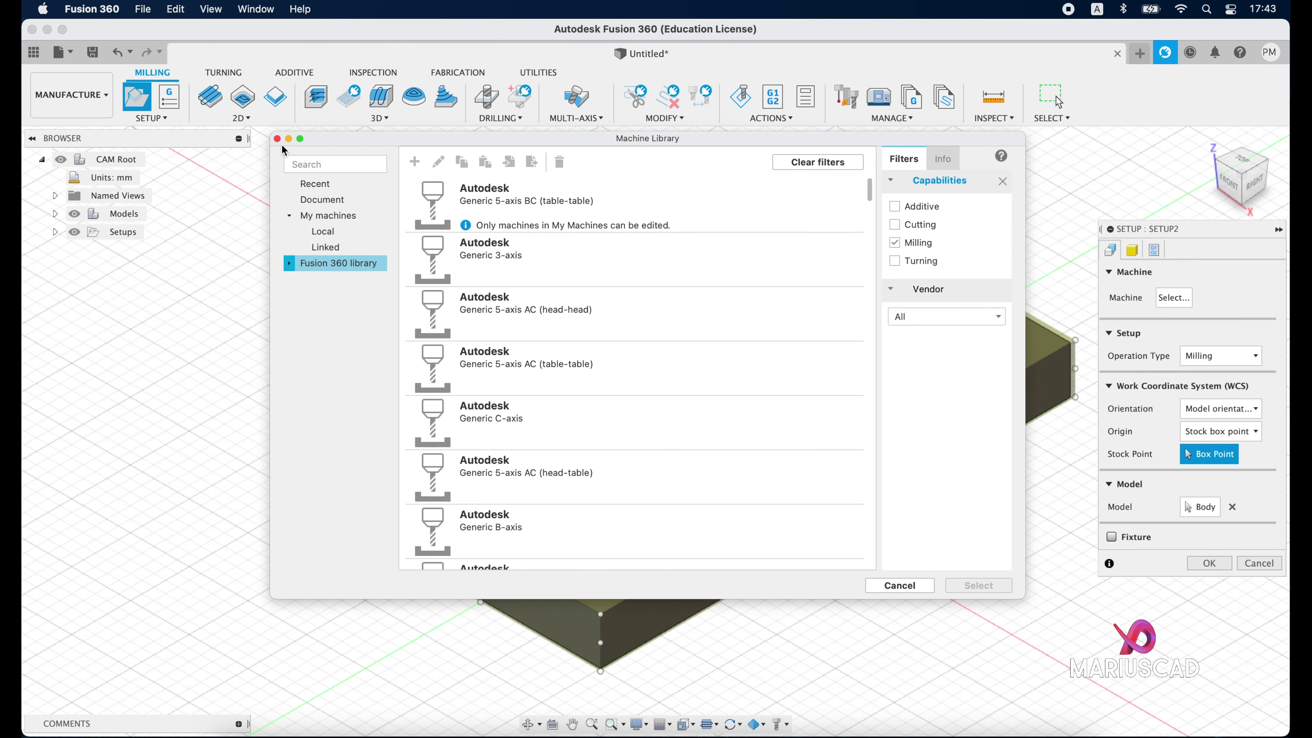
pyautogui.click(277, 139)
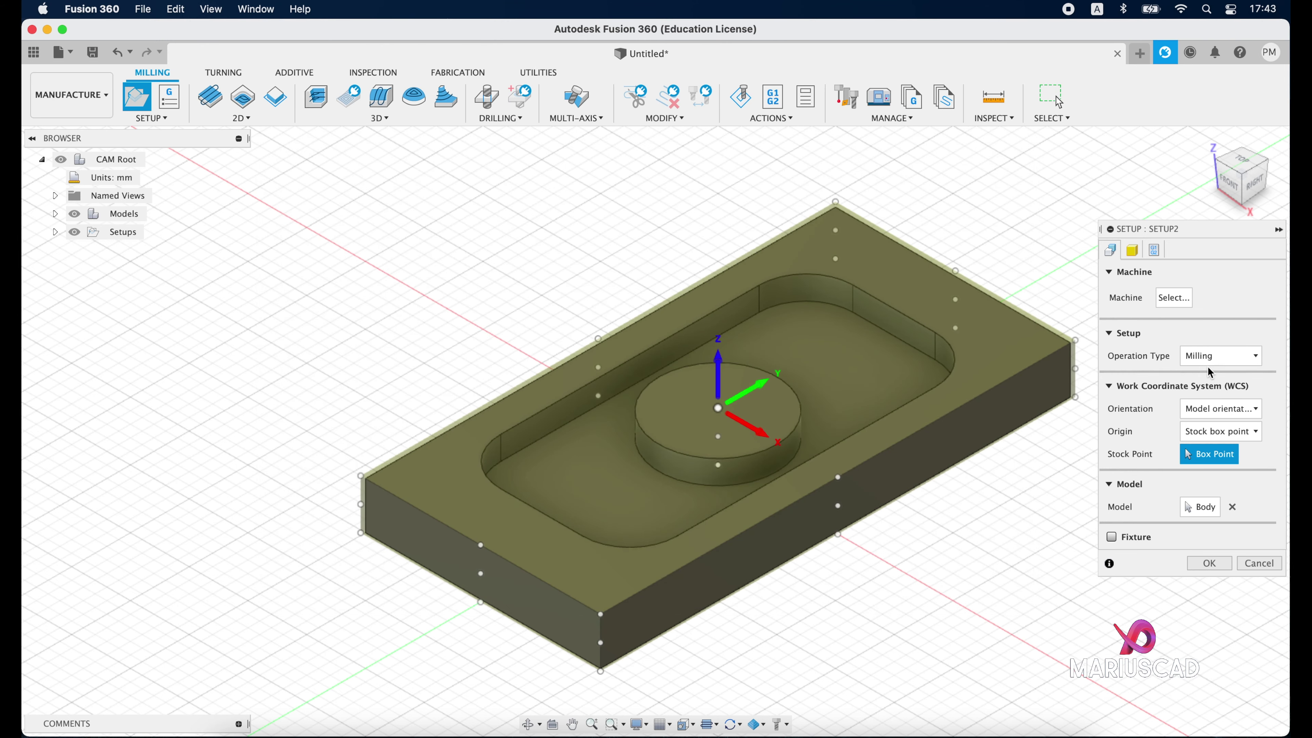
# Orient the setup axes by the front edge (X) and top edge (Y), flipping Y.
pyautogui.click(1191, 413)
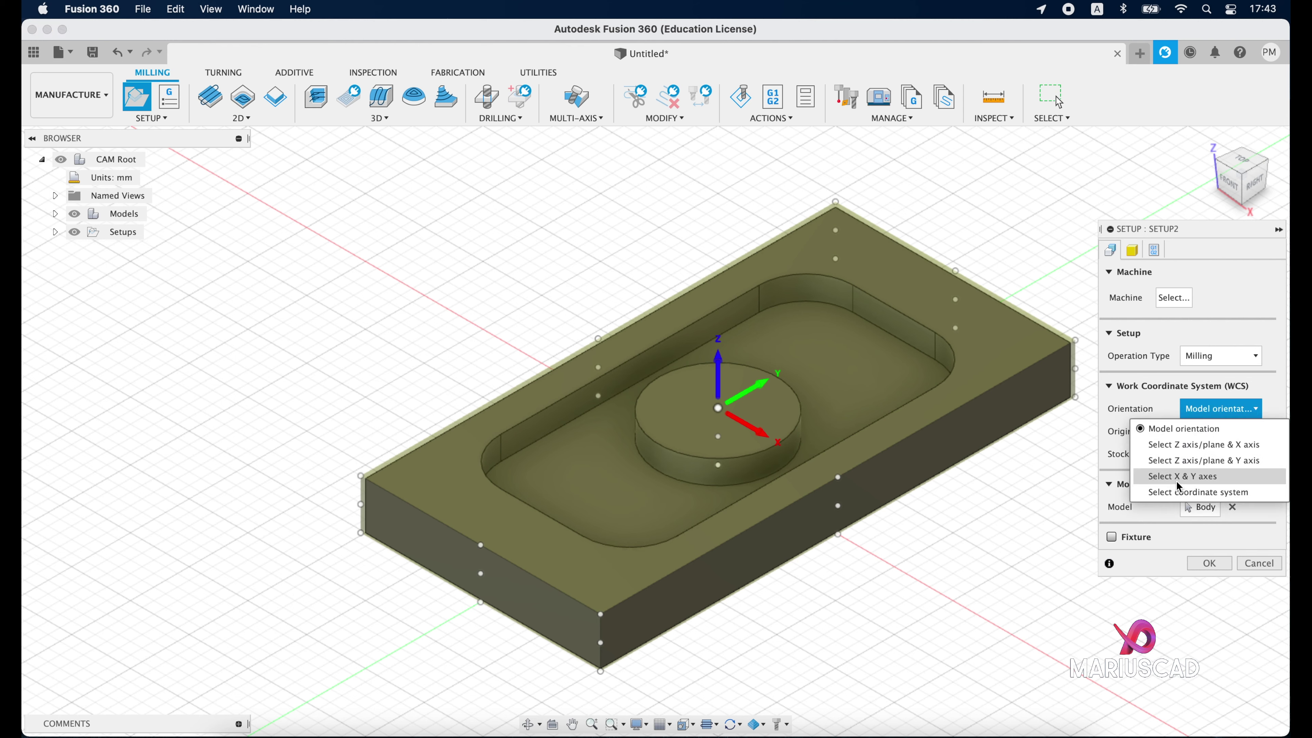
pyautogui.click(1206, 482)
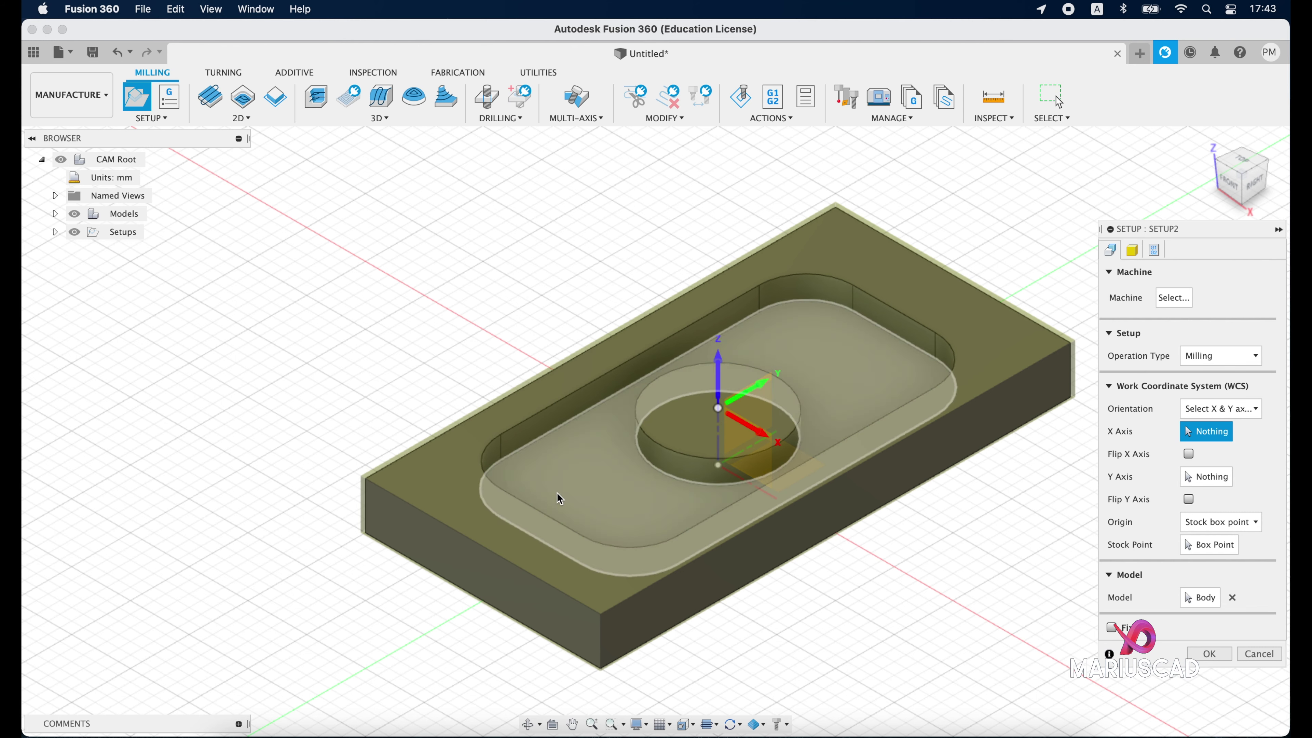
pyautogui.click(463, 537)
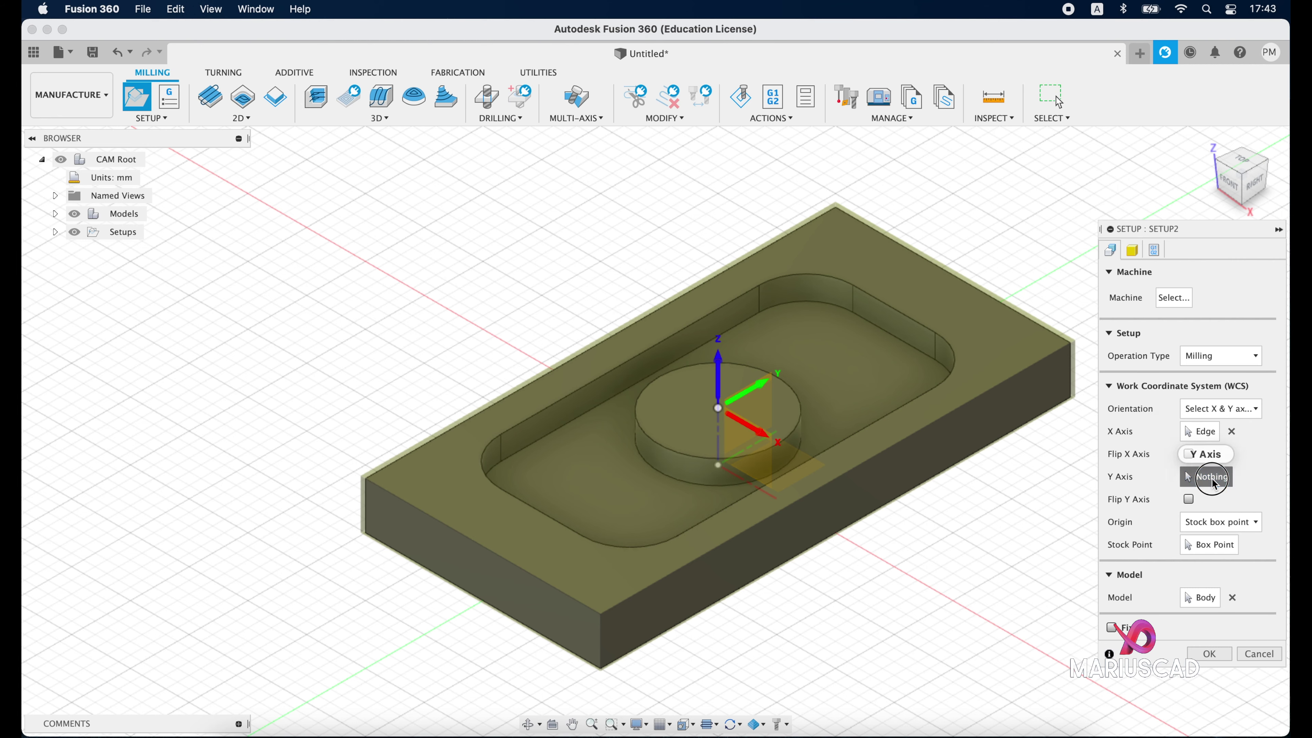
pyautogui.click(432, 438)
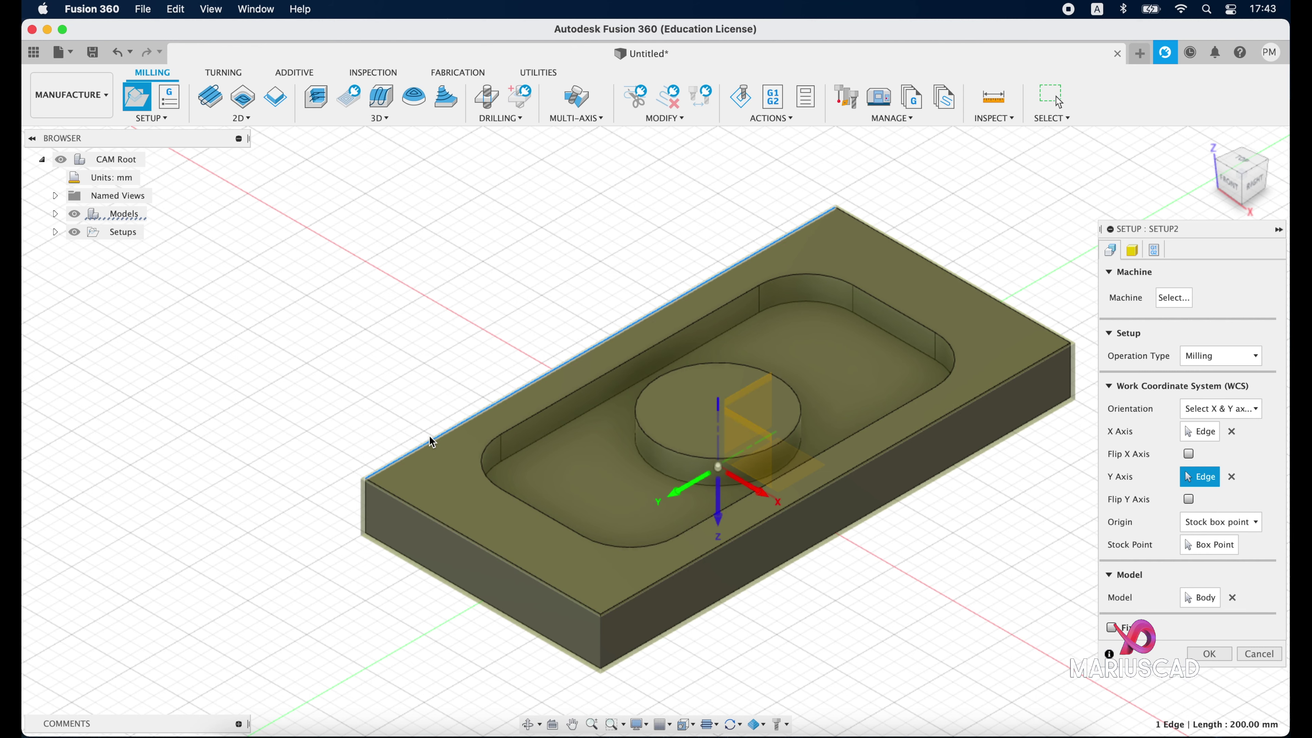
pyautogui.click(1187, 499)
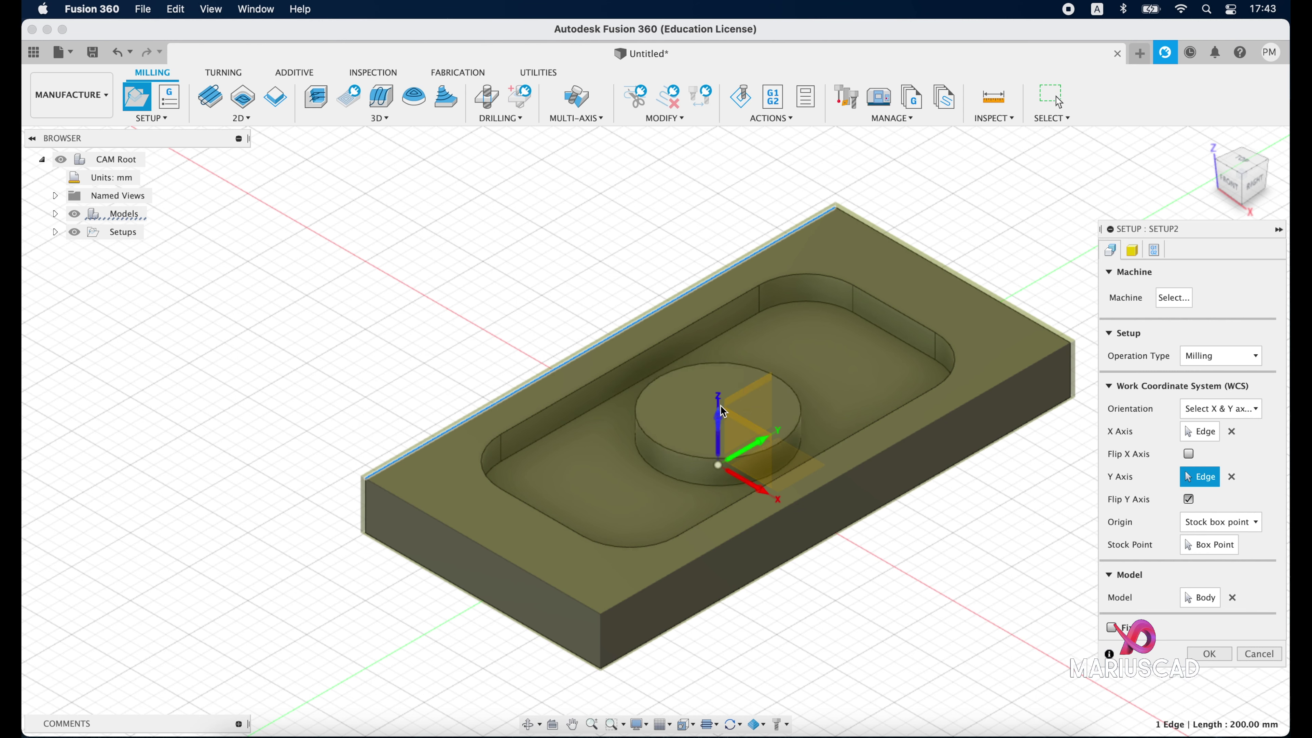
# Place the setup origin at the block's top corner model box point and confirm Setup2.
pyautogui.click(1196, 522)
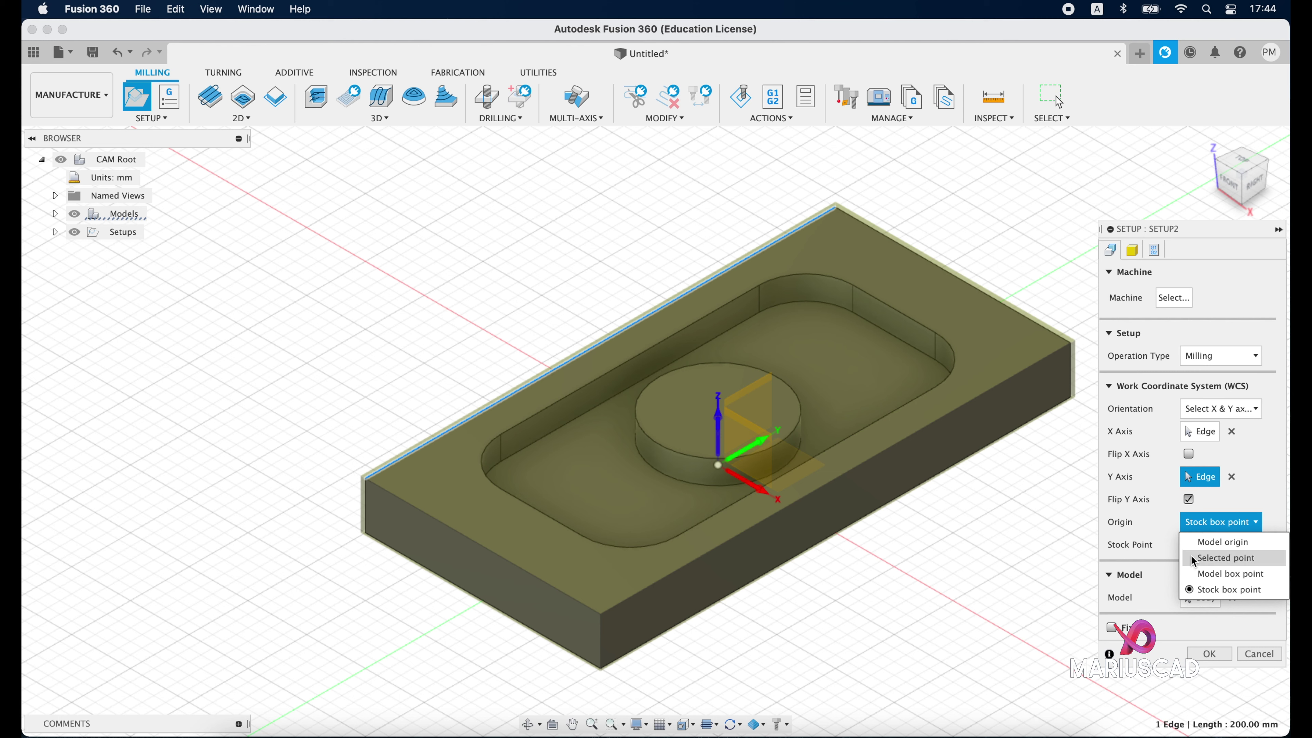
pyautogui.click(1196, 574)
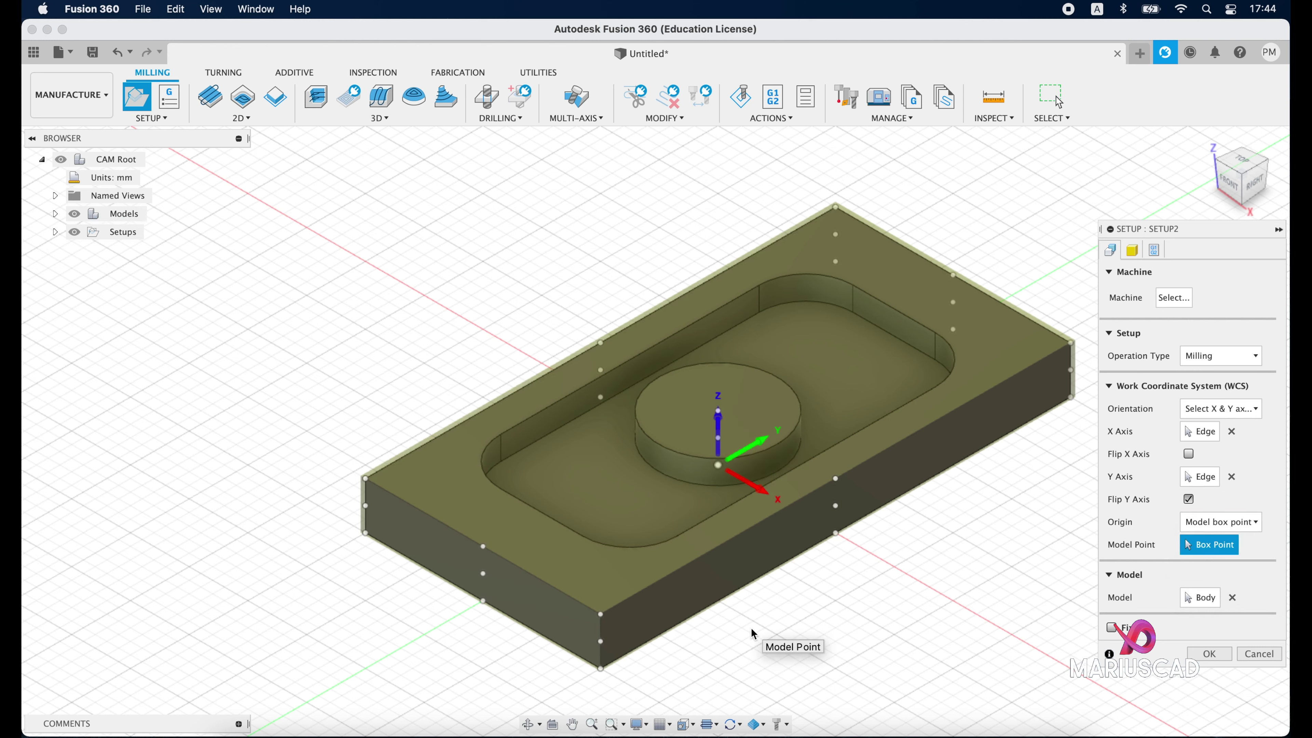
pyautogui.click(367, 479)
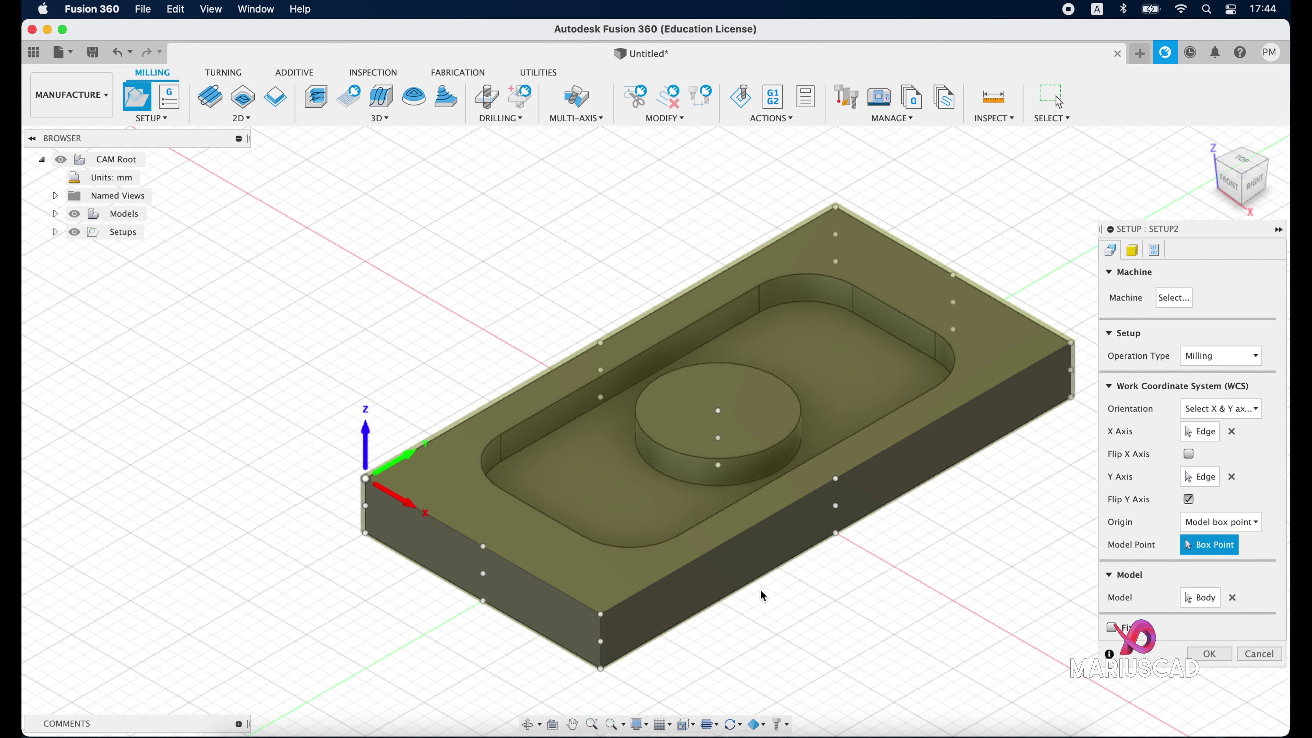
pyautogui.scroll(-1, 480, 546)
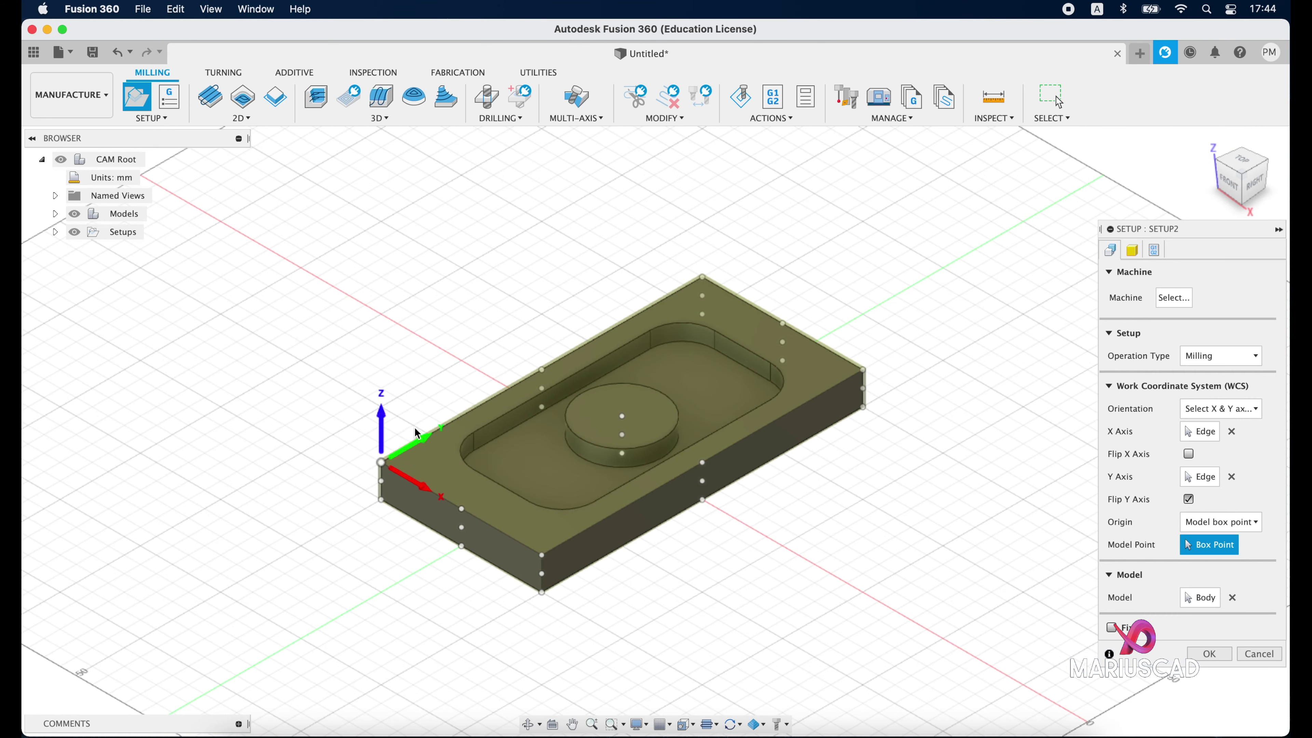
pyautogui.scroll(2, 434, 494)
pyautogui.scroll(3, 434, 499)
pyautogui.scroll(2, 434, 503)
pyautogui.press('F6')
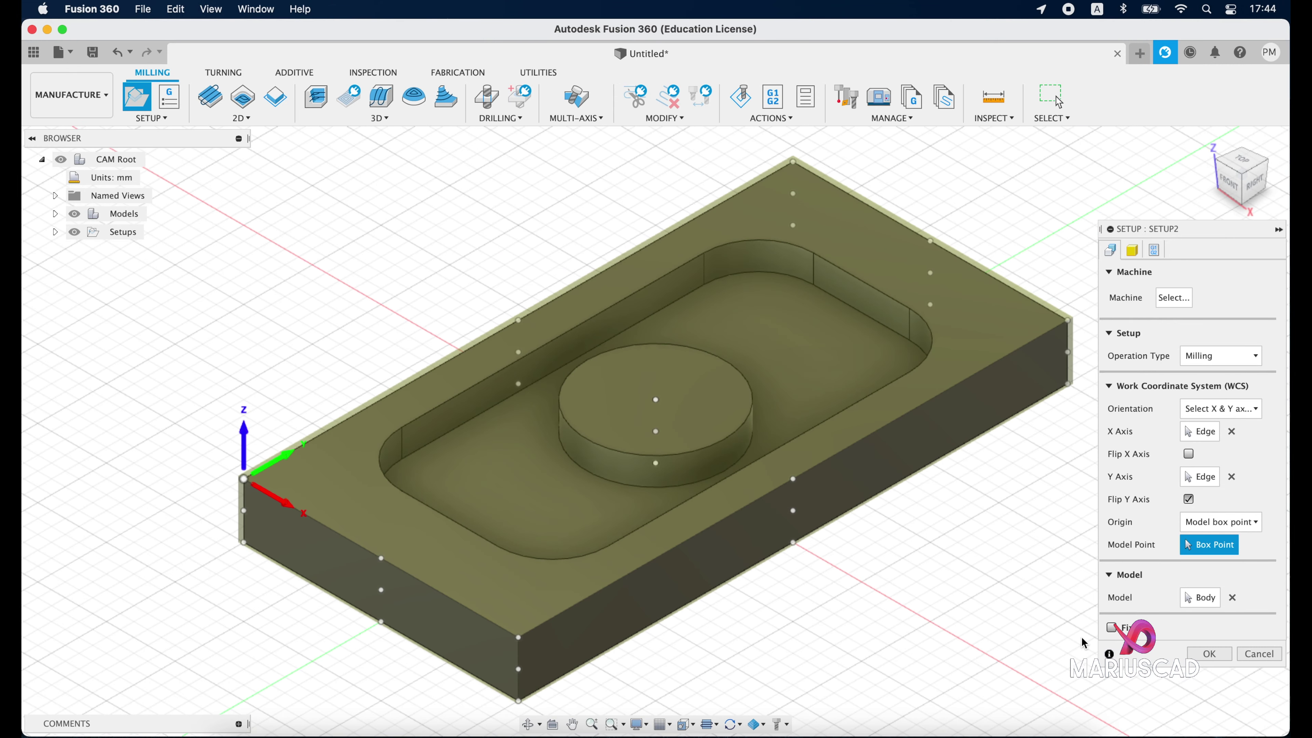
pyautogui.click(1210, 654)
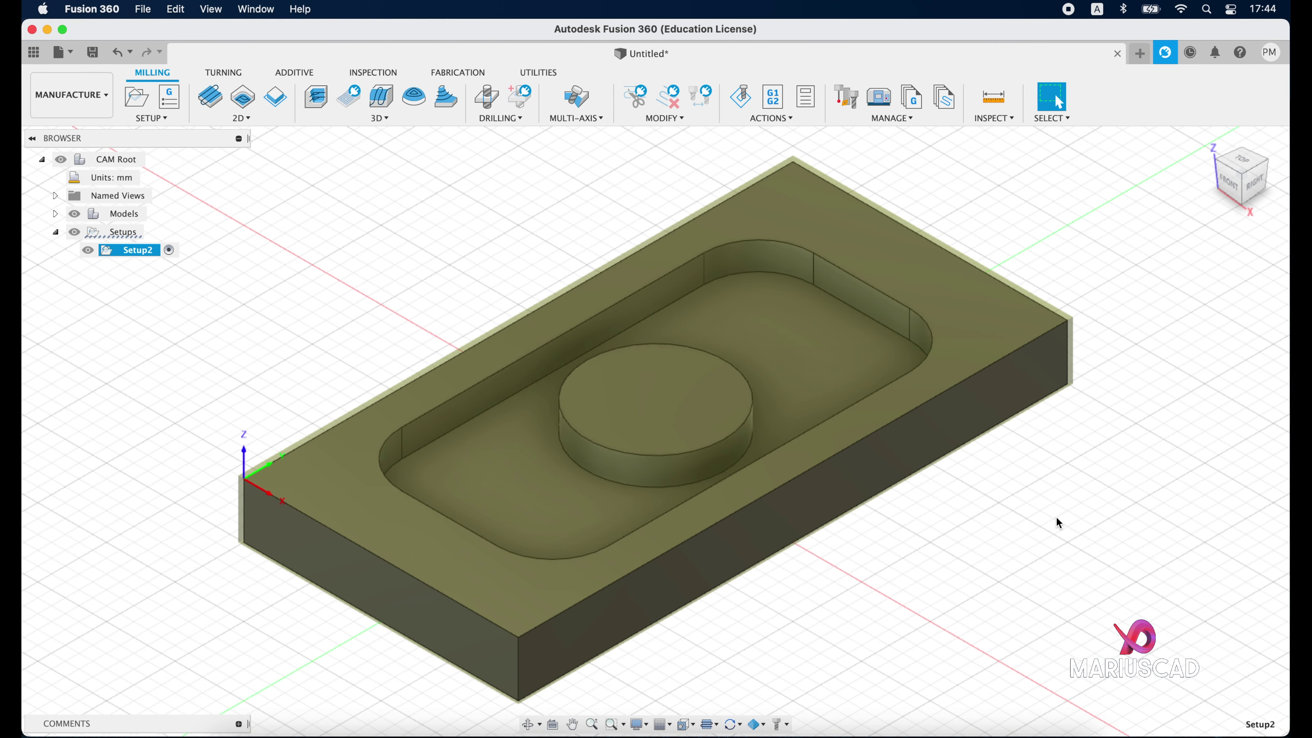
# Start a 2D Pocket operation and bring up the tool library.
pyautogui.click(244, 118)
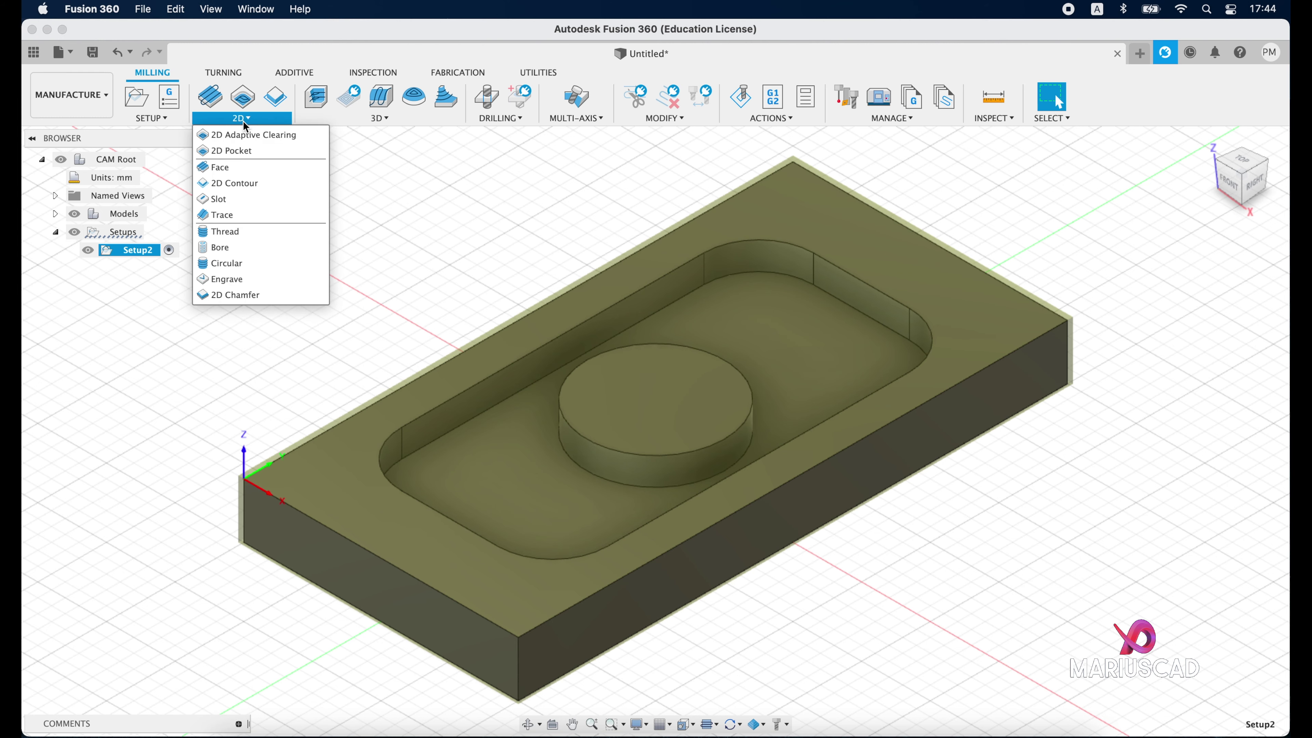
pyautogui.click(253, 152)
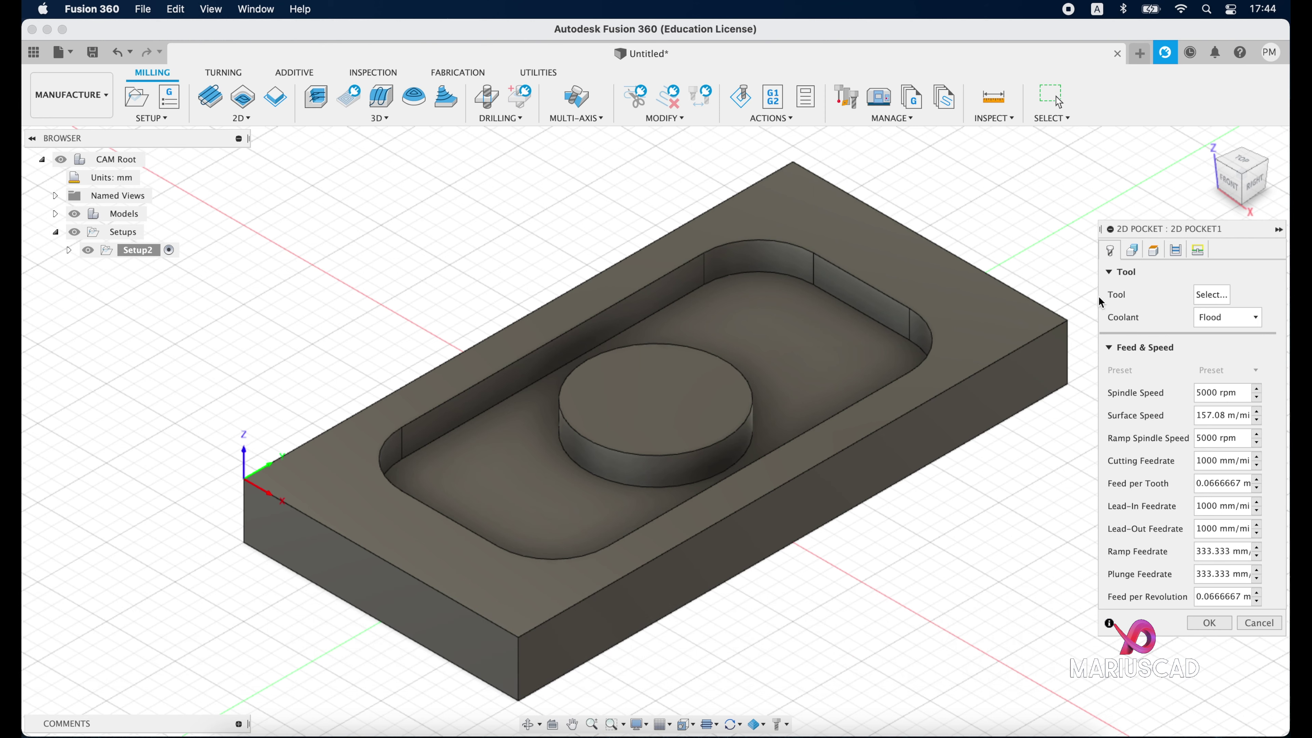
pyautogui.click(1214, 295)
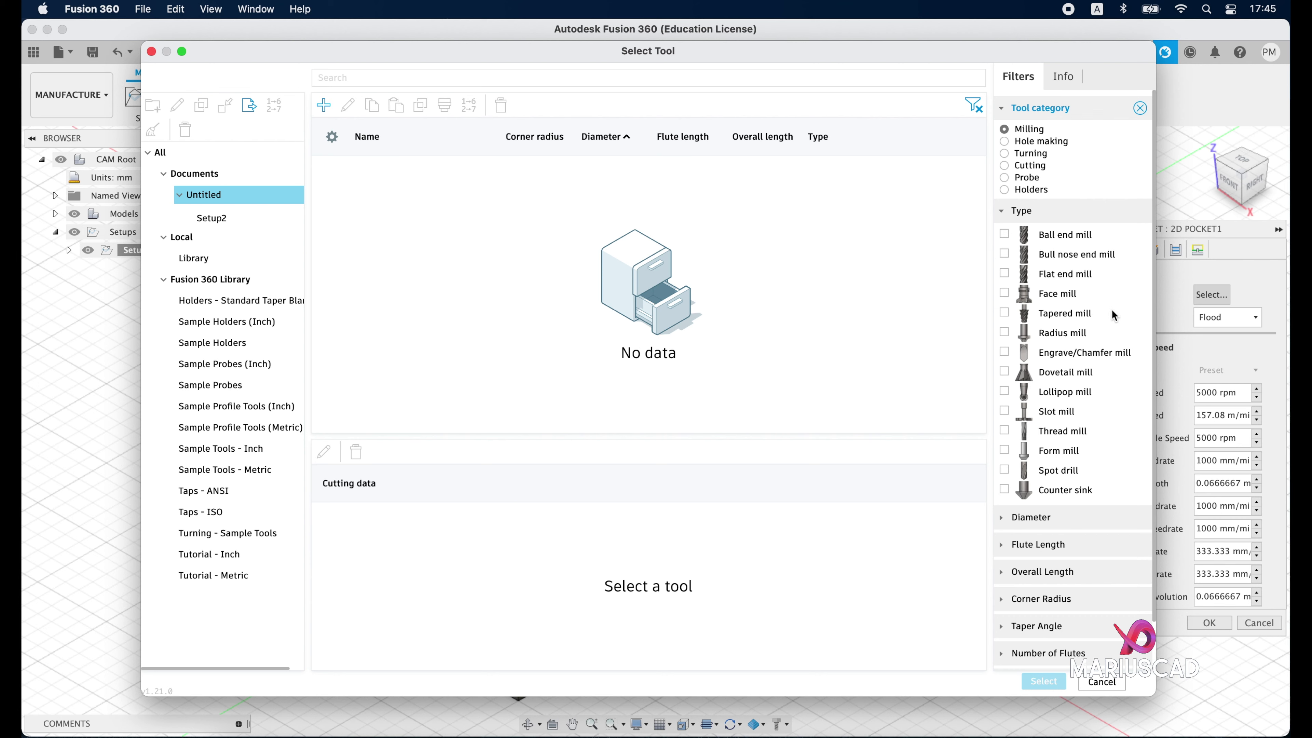
# Choose the 5mm Flat Endmill from the Fusion 360 Library, filtered to flat end mills.
pyautogui.click(1005, 274)
pyautogui.click(227, 282)
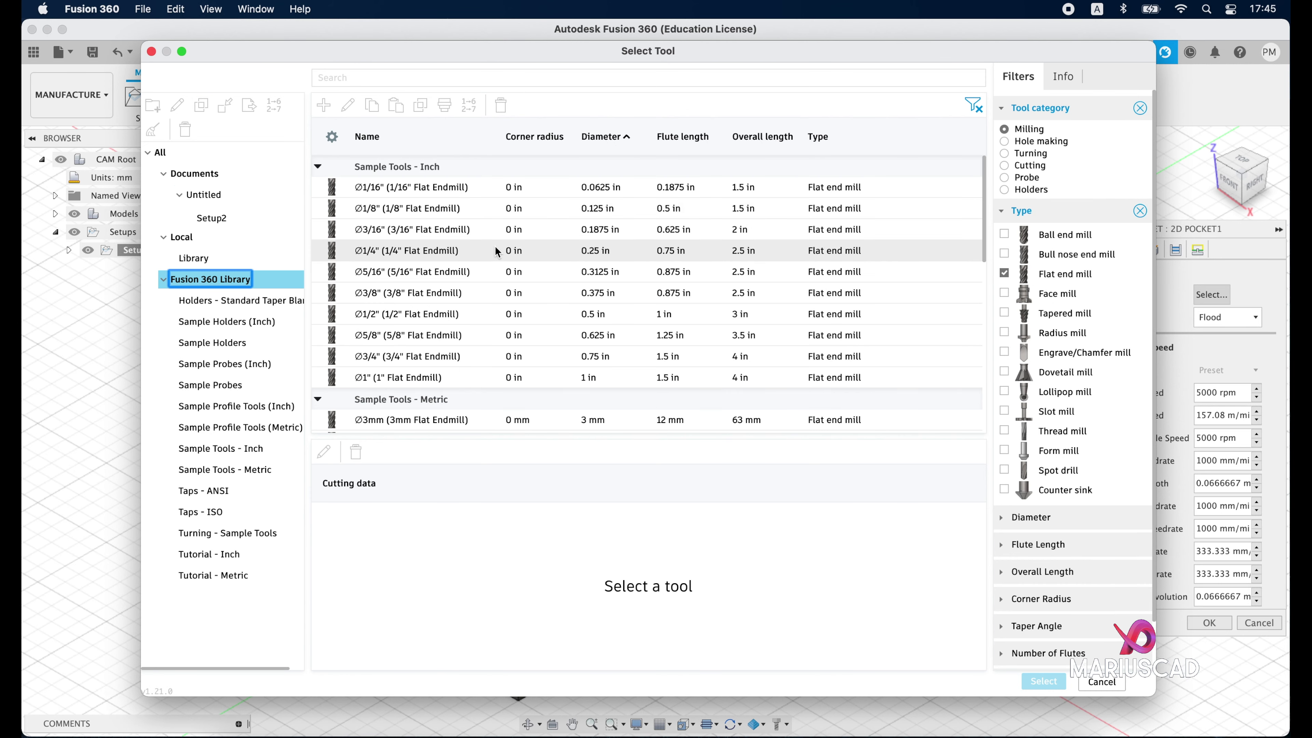
pyautogui.scroll(-5, 497, 261)
pyautogui.scroll(-7, 497, 262)
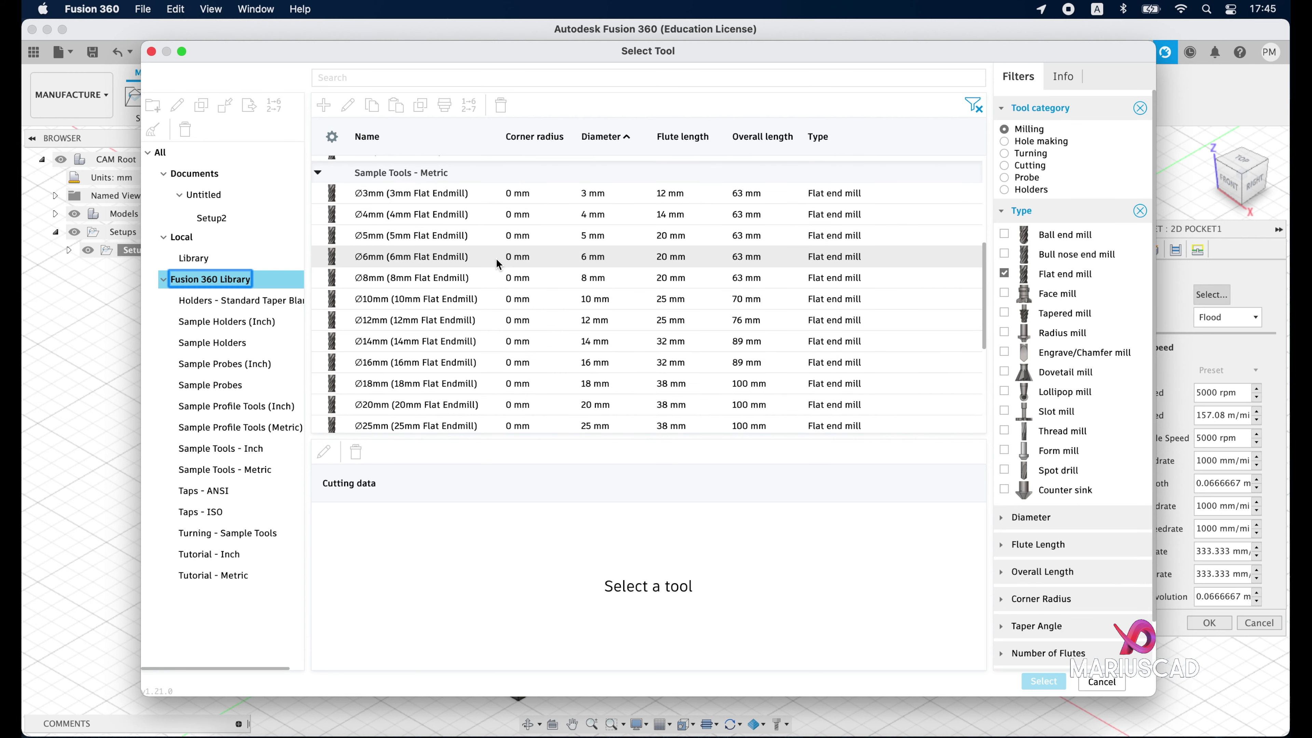
pyautogui.scroll(3, 499, 263)
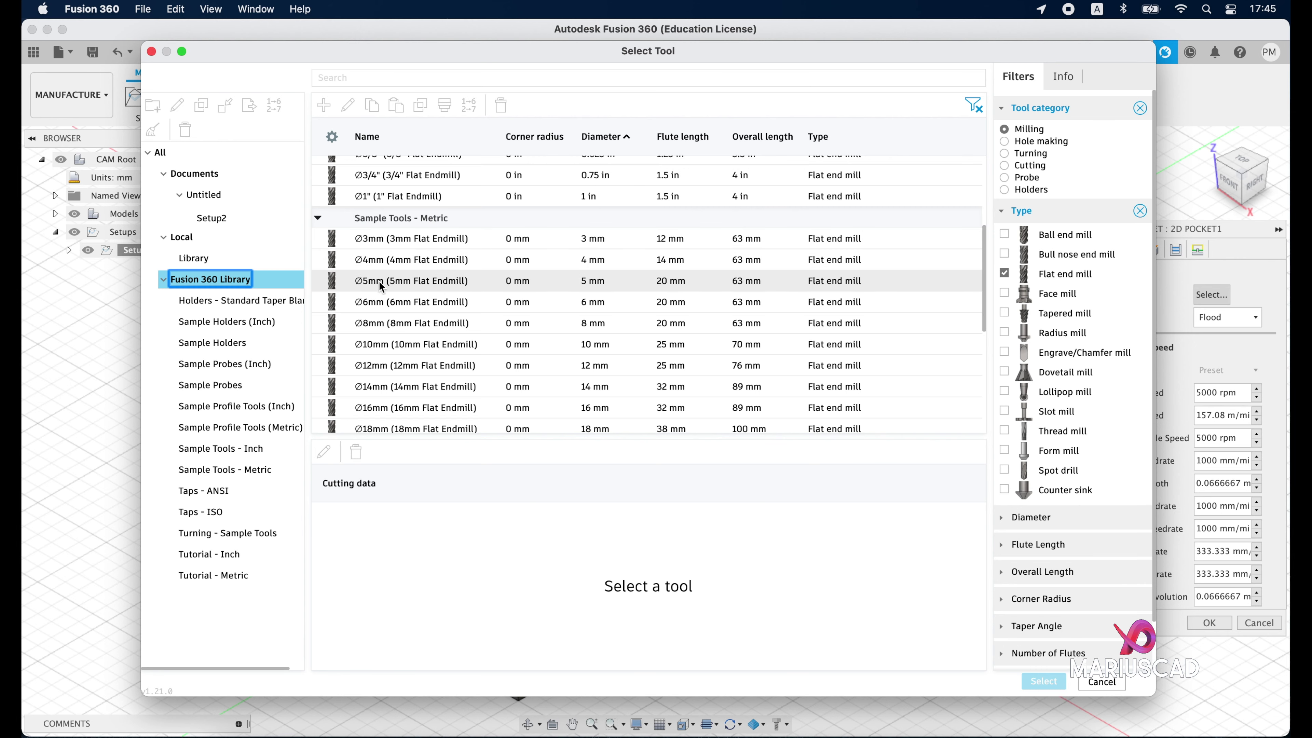
pyautogui.scroll(1, 385, 289)
pyautogui.click(394, 316)
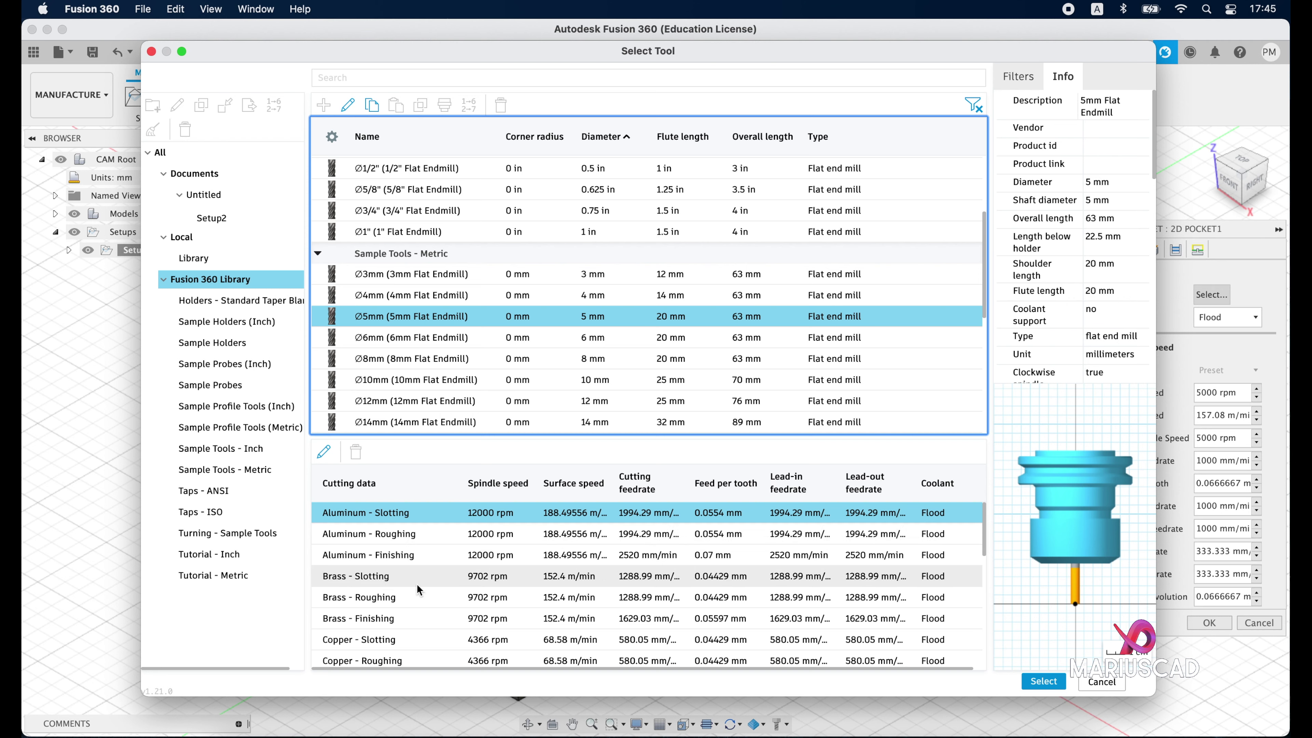
# Pick the Aluminum - Slotting cutting data for the end mill.
pyautogui.scroll(-2, 371, 612)
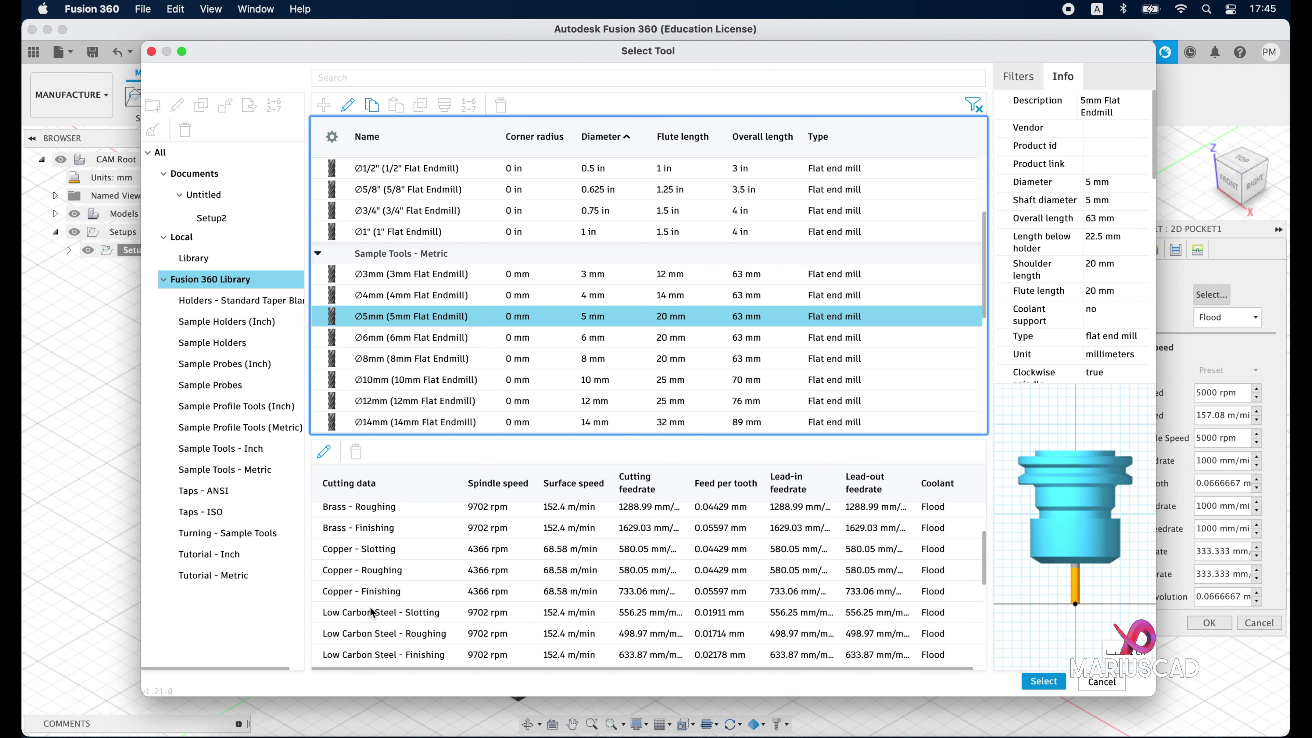
pyautogui.scroll(-6, 371, 610)
pyautogui.scroll(-2, 371, 605)
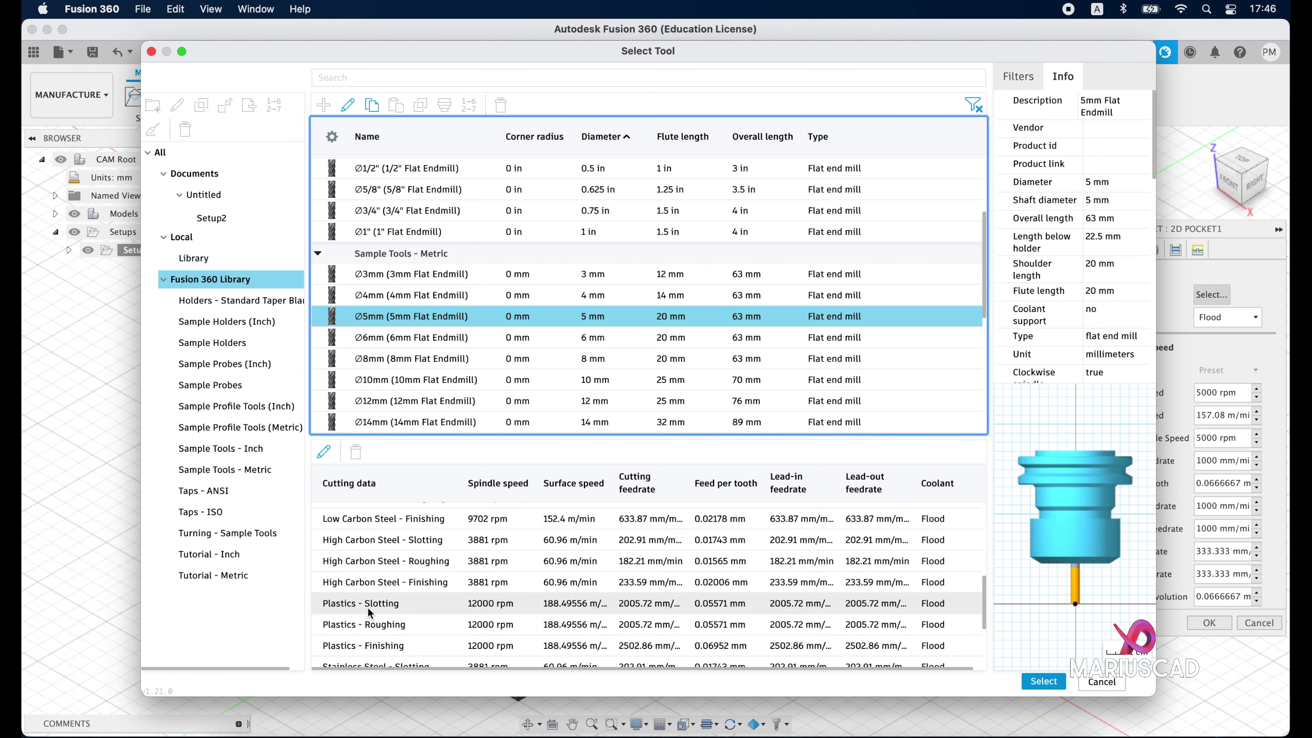
pyautogui.scroll(-2, 370, 615)
pyautogui.scroll(6, 370, 623)
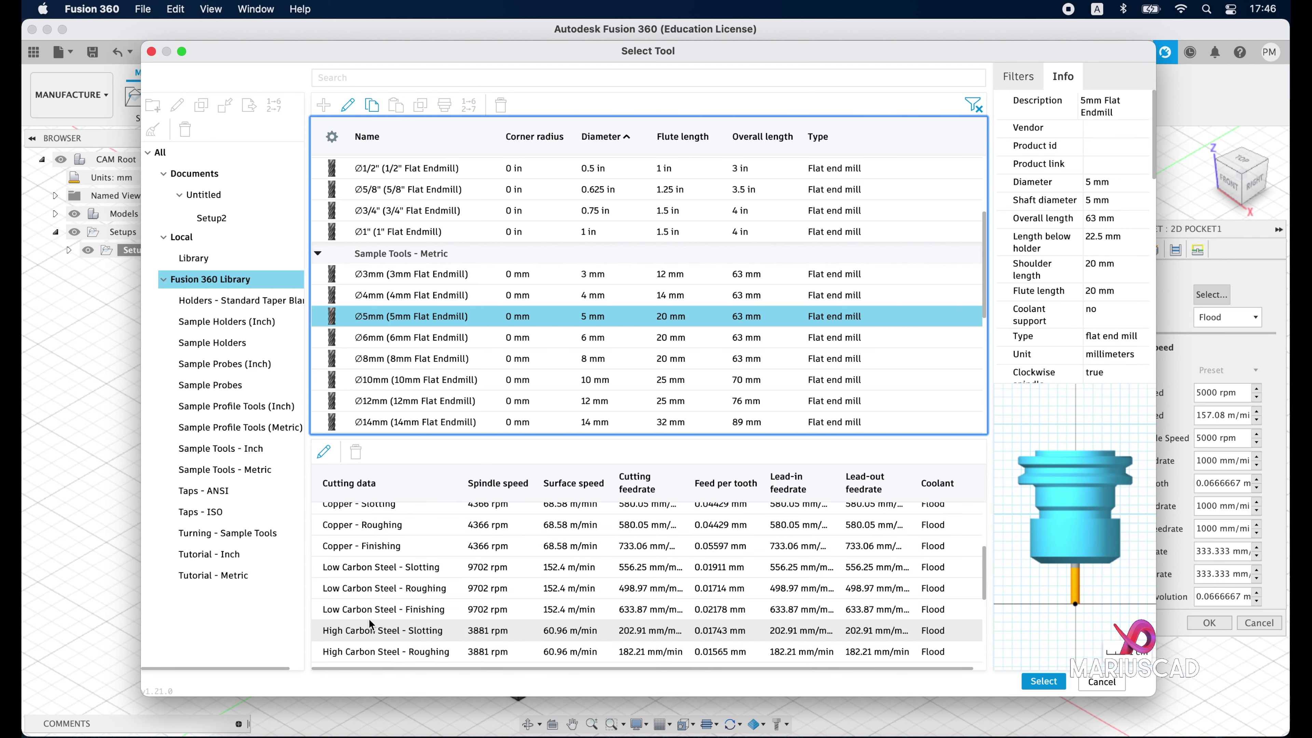
pyautogui.scroll(7, 476, 525)
pyautogui.click(476, 522)
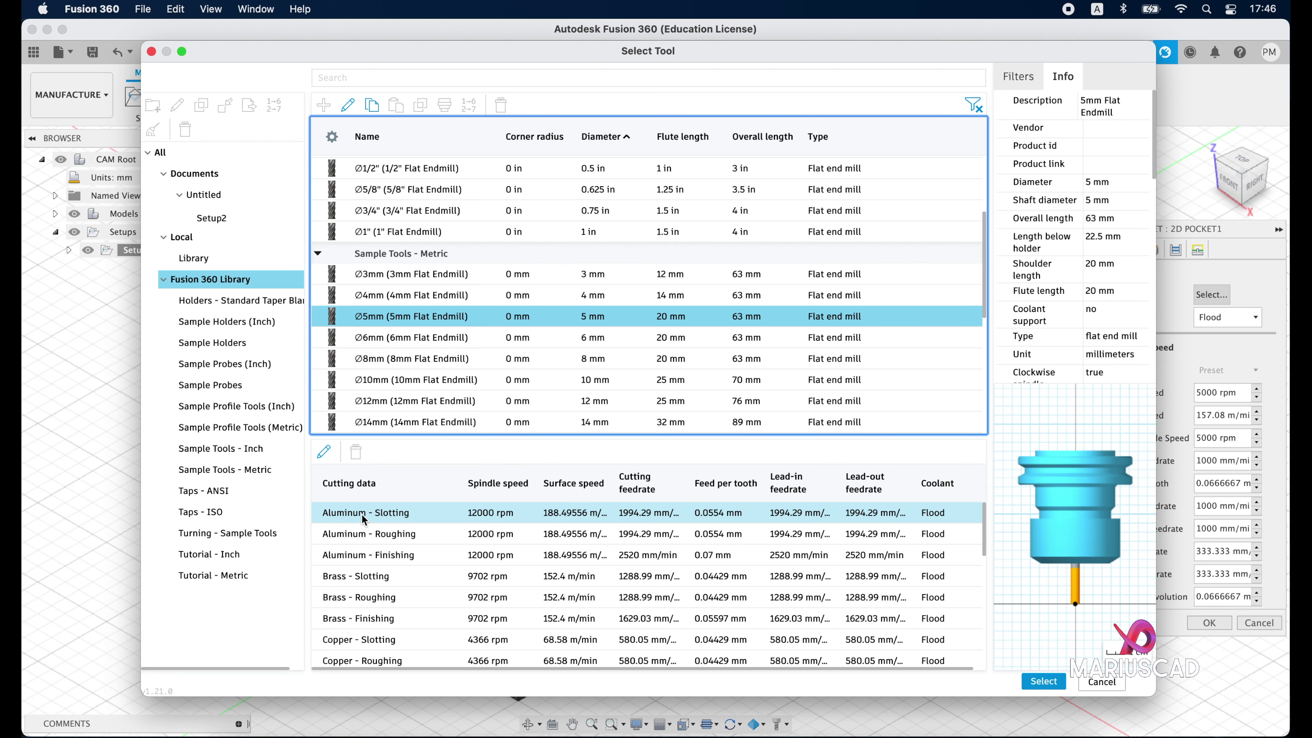
# Confirm the Ø5mm flat endmill for the pocket and set Coolant to Disabled.
pyautogui.click(1040, 681)
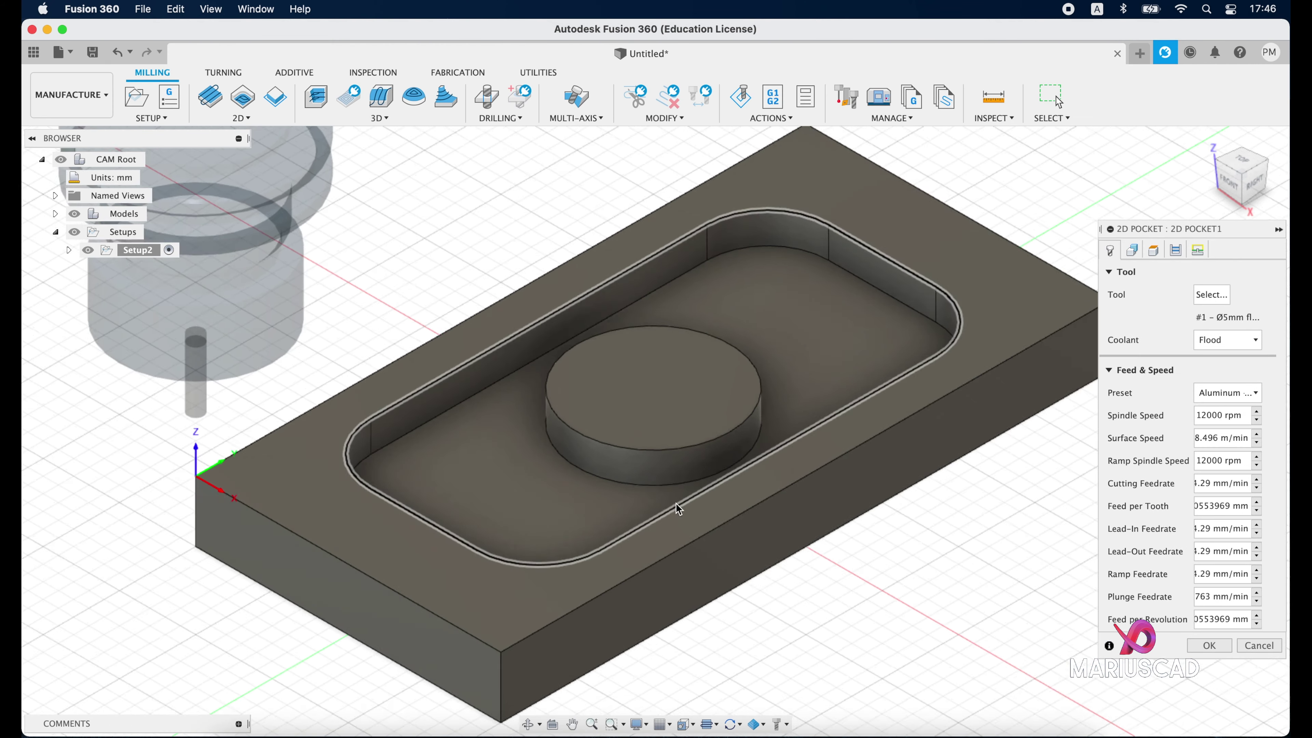
pyautogui.scroll(-3, 673, 517)
pyautogui.moveTo(672, 517)
pyautogui.mouseDown(button='middle')
pyautogui.moveTo(781, 484)
pyautogui.moveTo(723, 499)
pyautogui.mouseUp(button='middle')
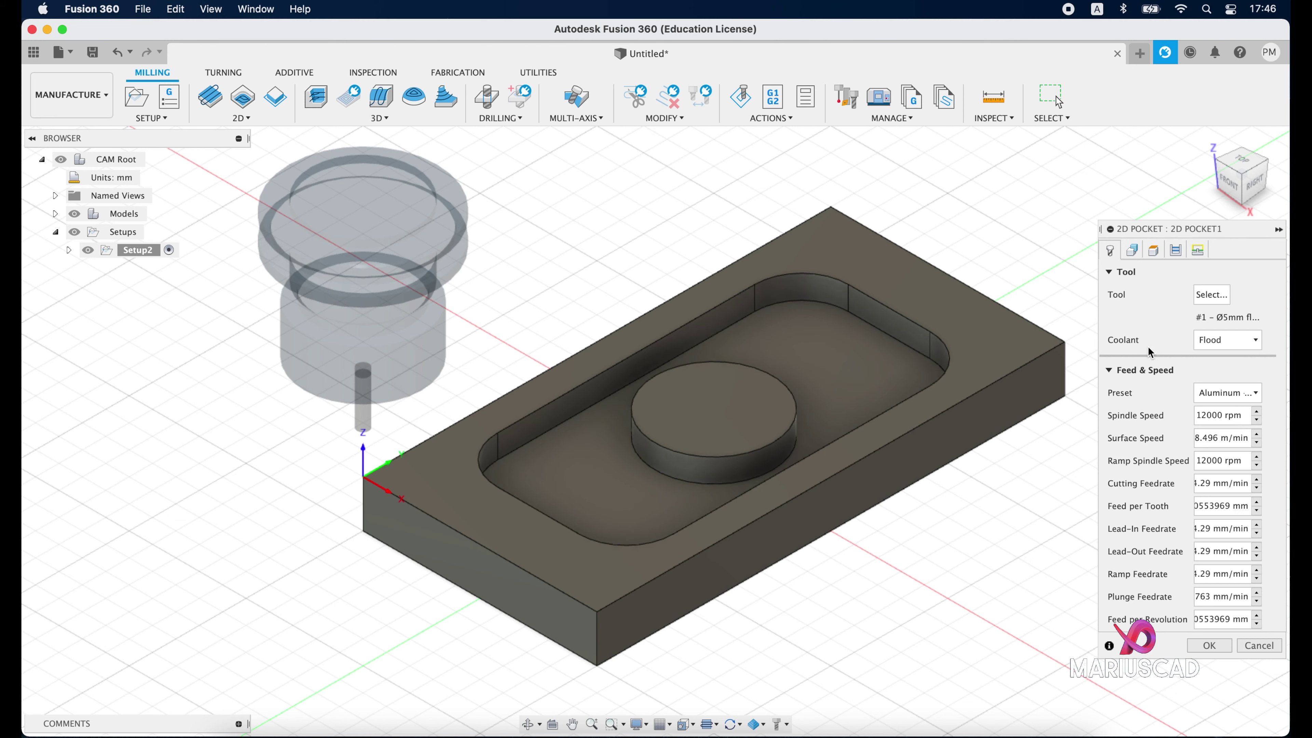
pyautogui.click(1222, 344)
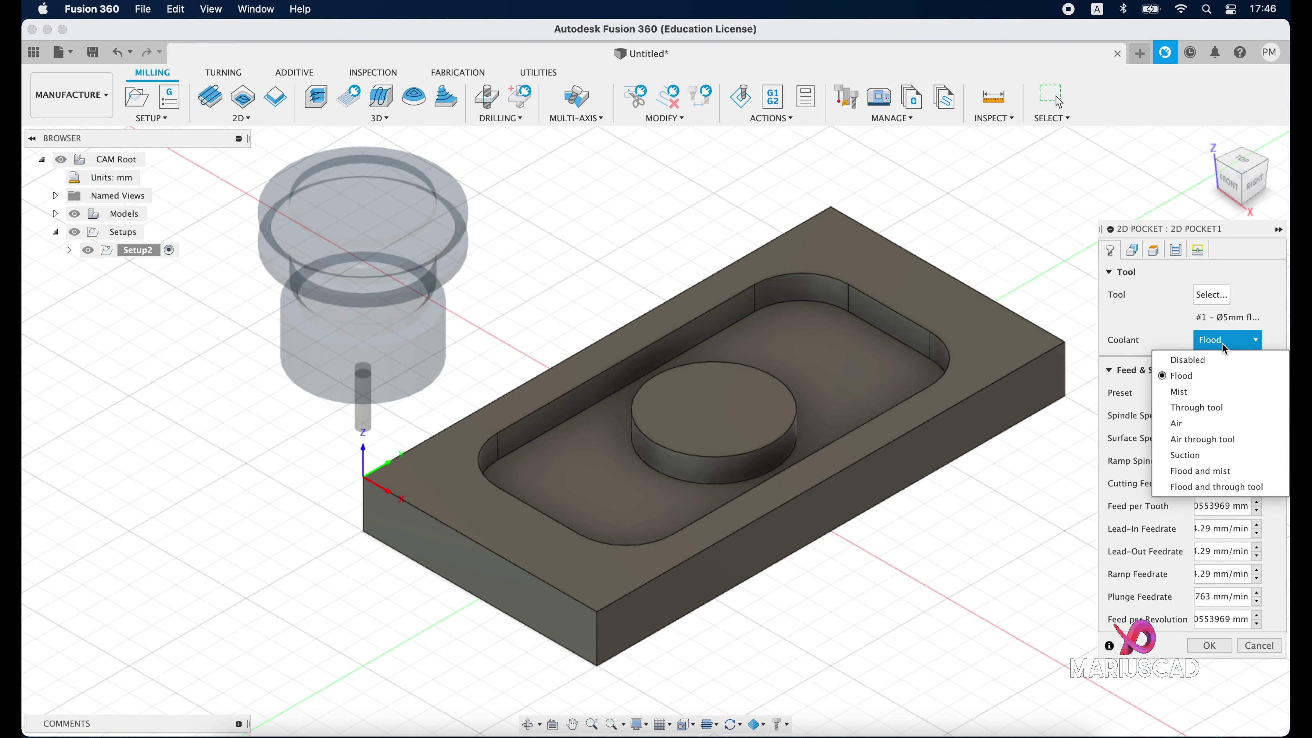
pyautogui.click(1184, 361)
pyautogui.click(1133, 251)
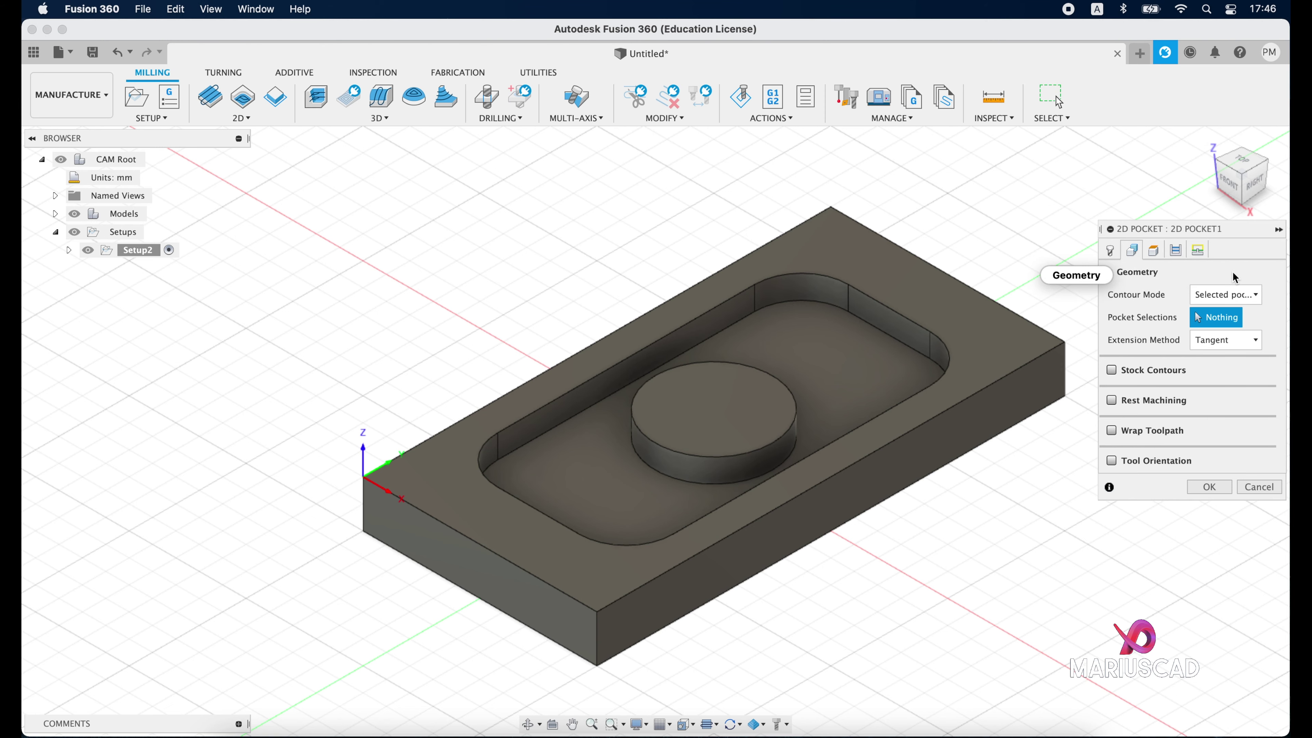
# Select the pocket floor around the boss as the machining area, then review Heights and Passes.
pyautogui.click(894, 368)
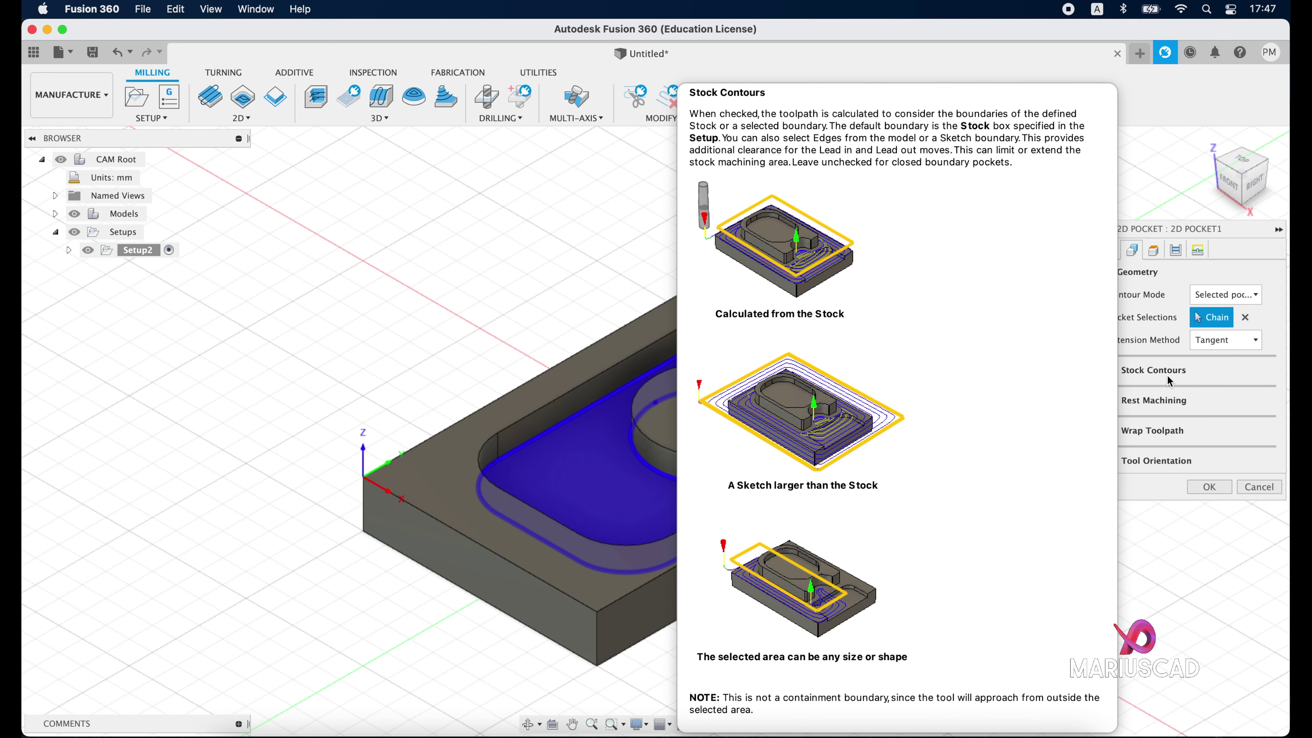
pyautogui.click(1156, 251)
pyautogui.click(1176, 251)
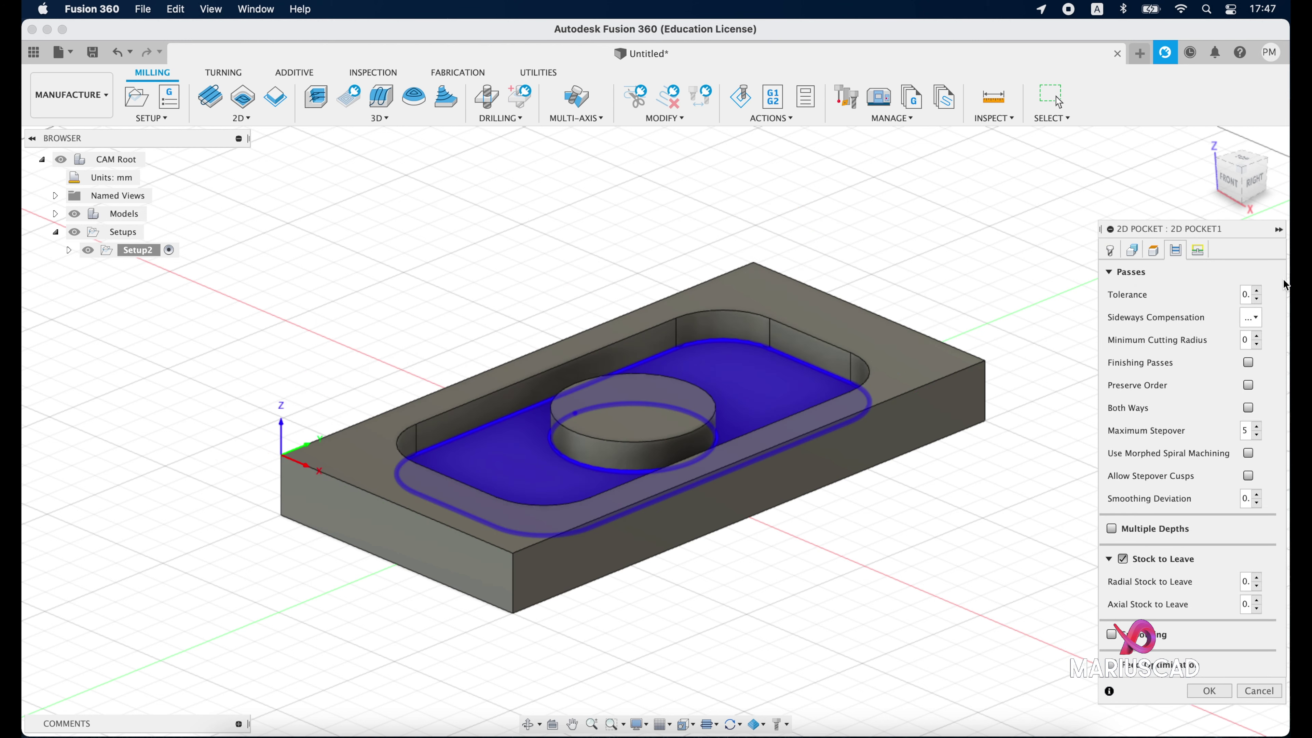
# Set the pocket's sideways compensation side, enable Multiple Depths, and enter a new maximum roughing stepdown.
pyautogui.click(1256, 320)
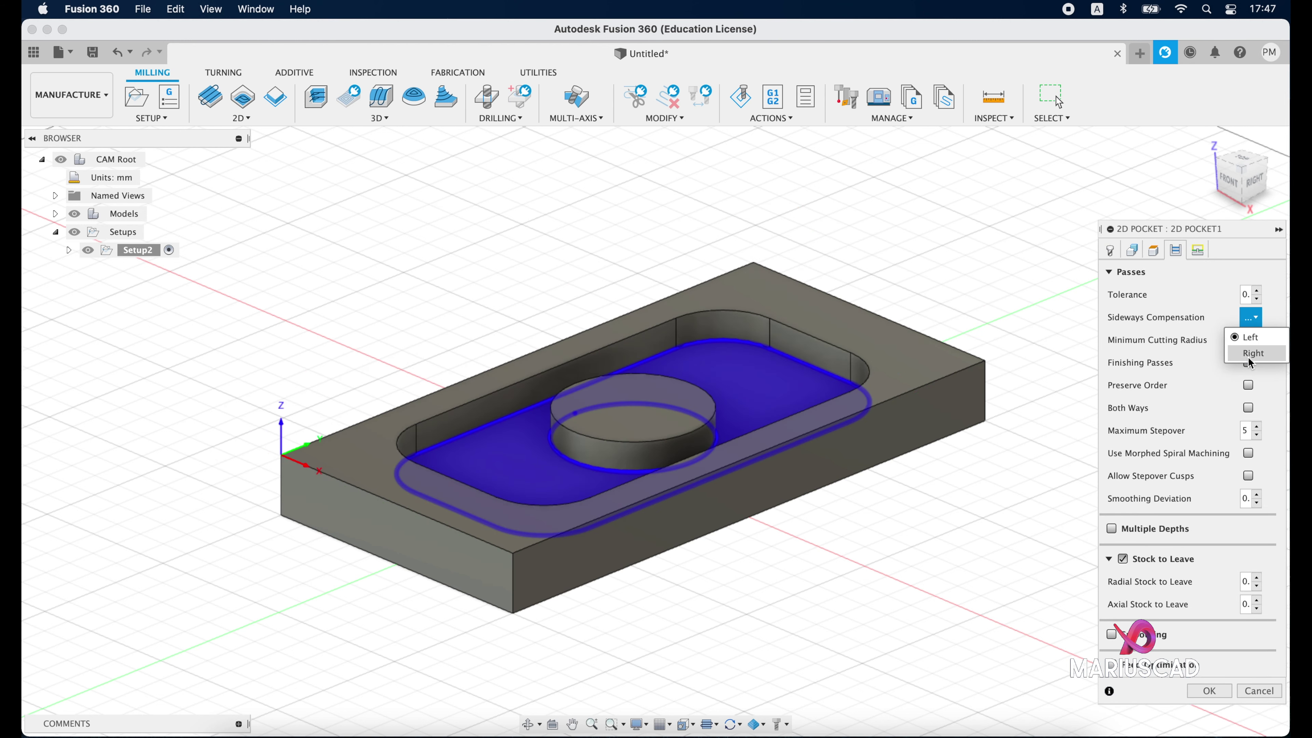
pyautogui.click(1259, 328)
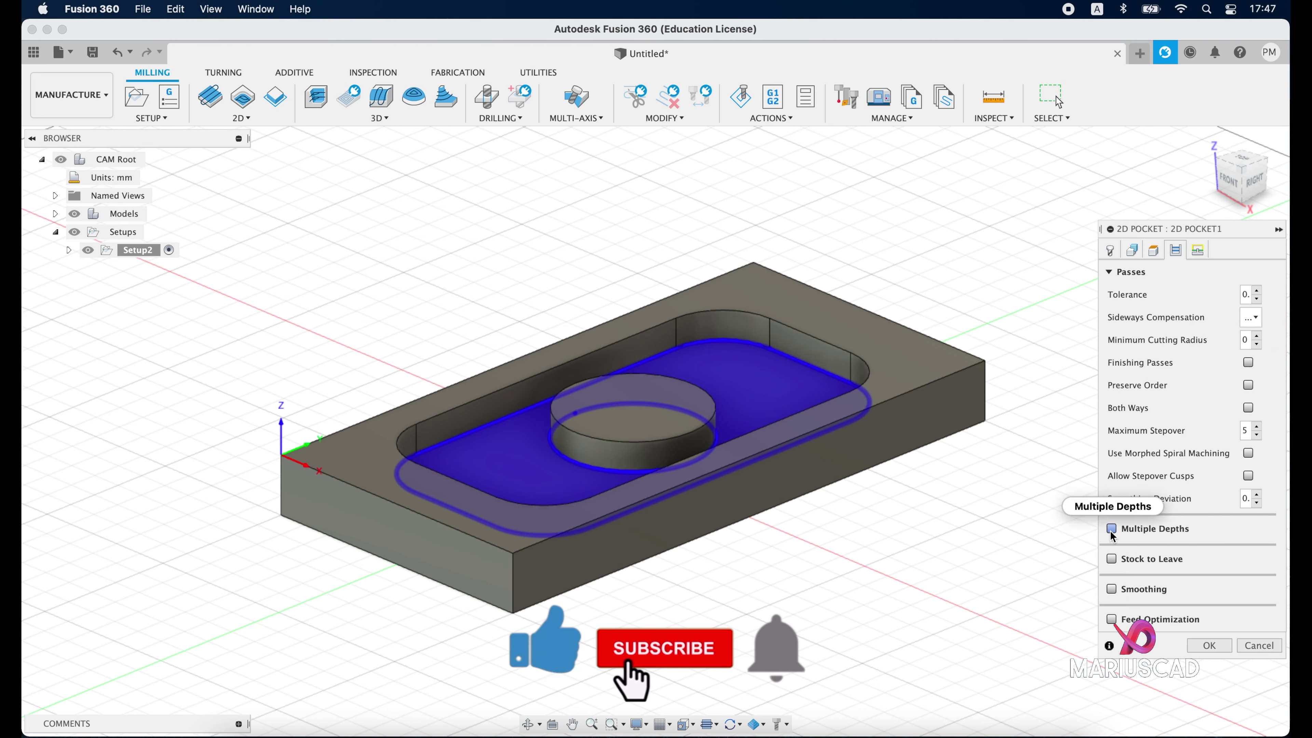
pyautogui.click(1112, 531)
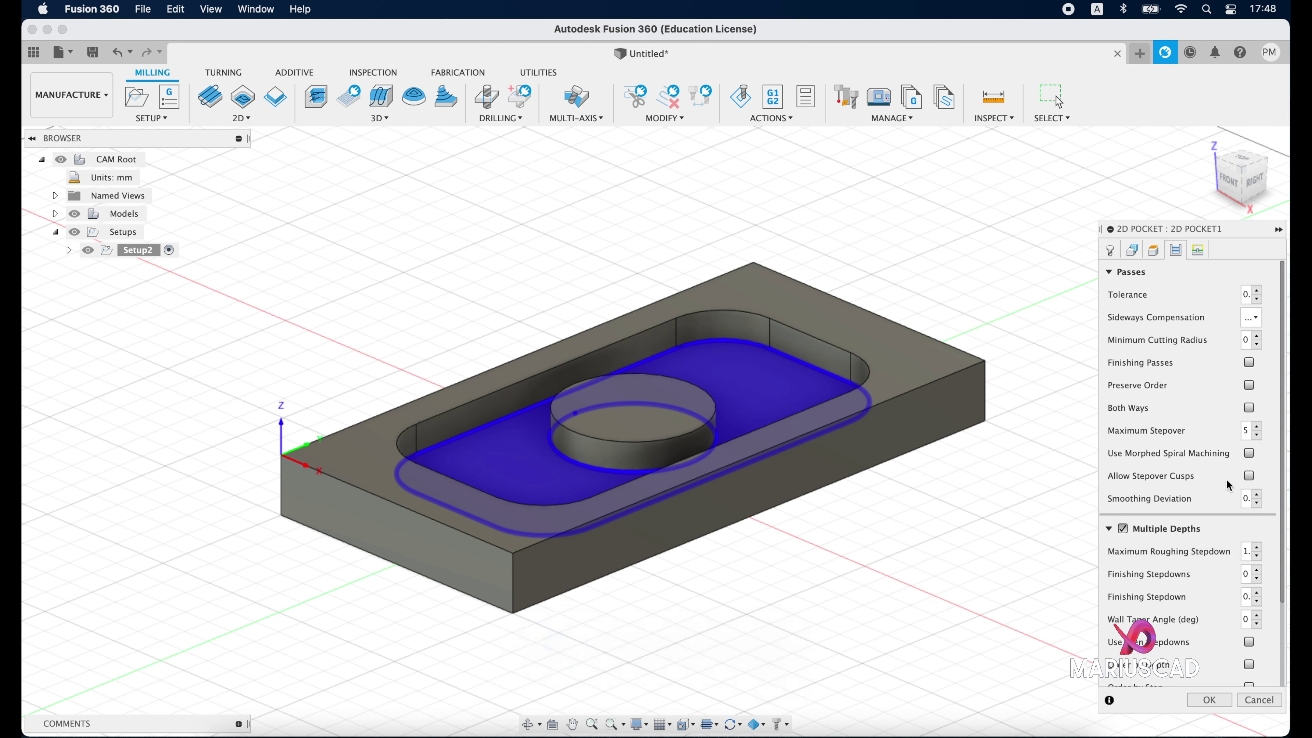
pyautogui.press('BackSpace')
pyautogui.write('m')
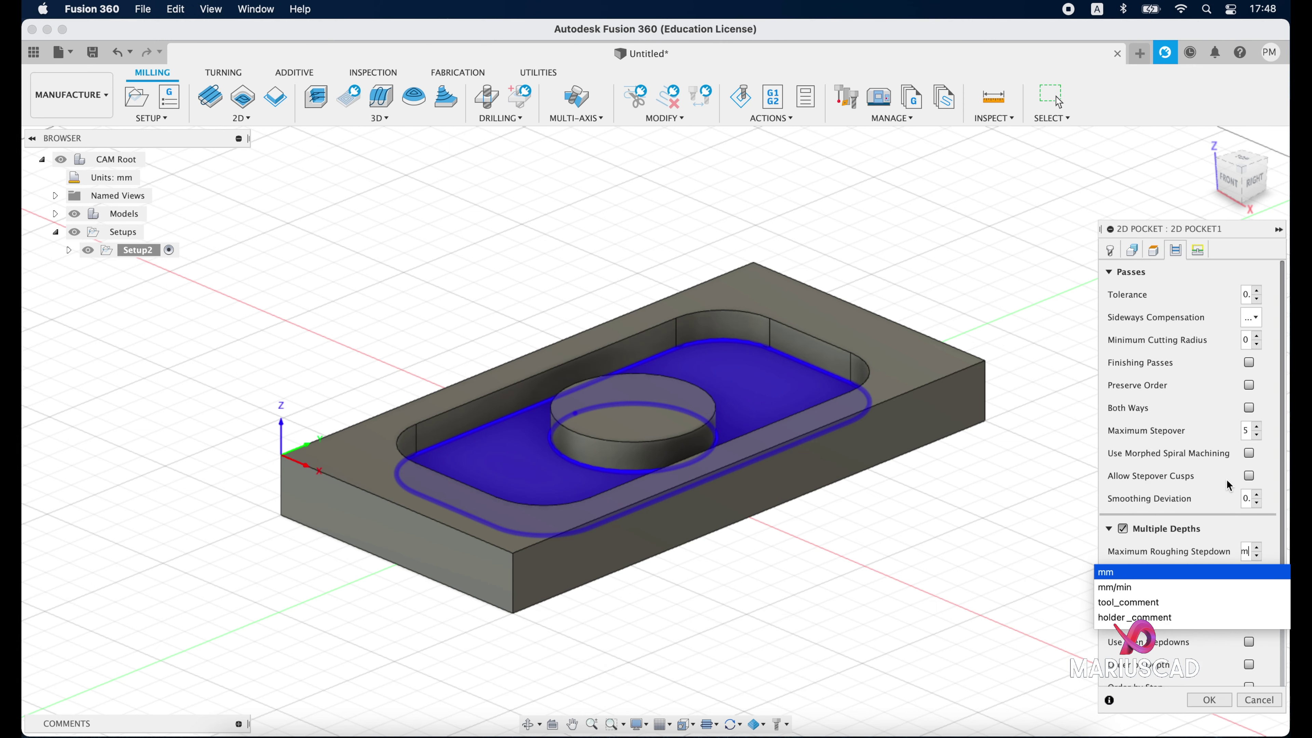
pyautogui.write('0')
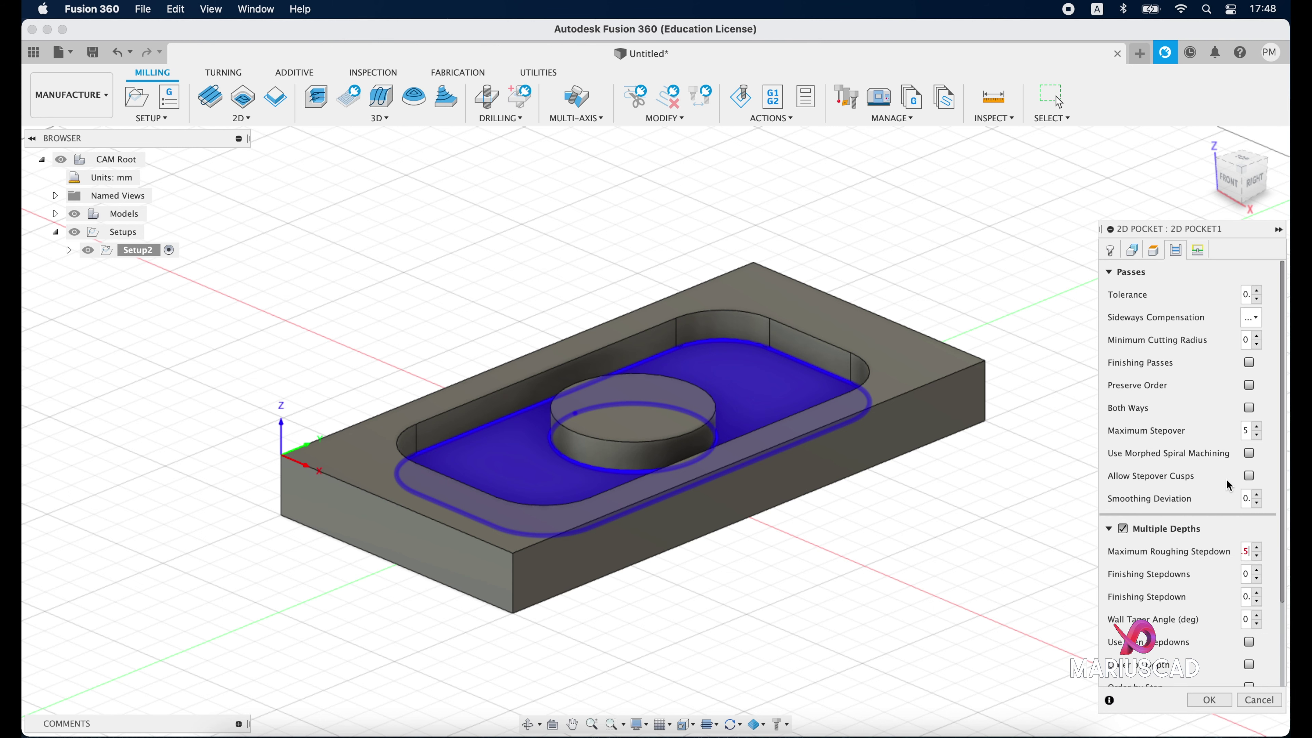
pyautogui.press('Tab')
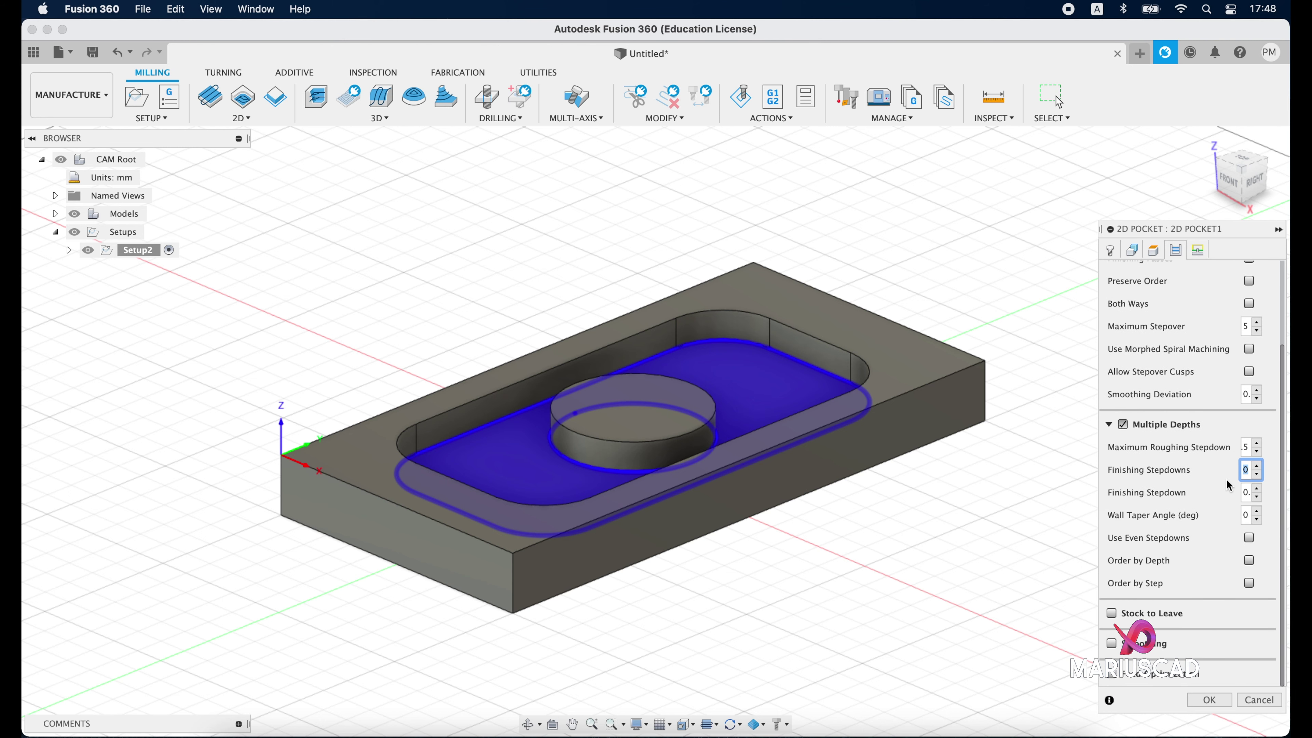
# Review the pocket Linking settings: 0.5 mm lead-in and lead-out, and a 2 deg helix ramp.
pyautogui.click(1198, 251)
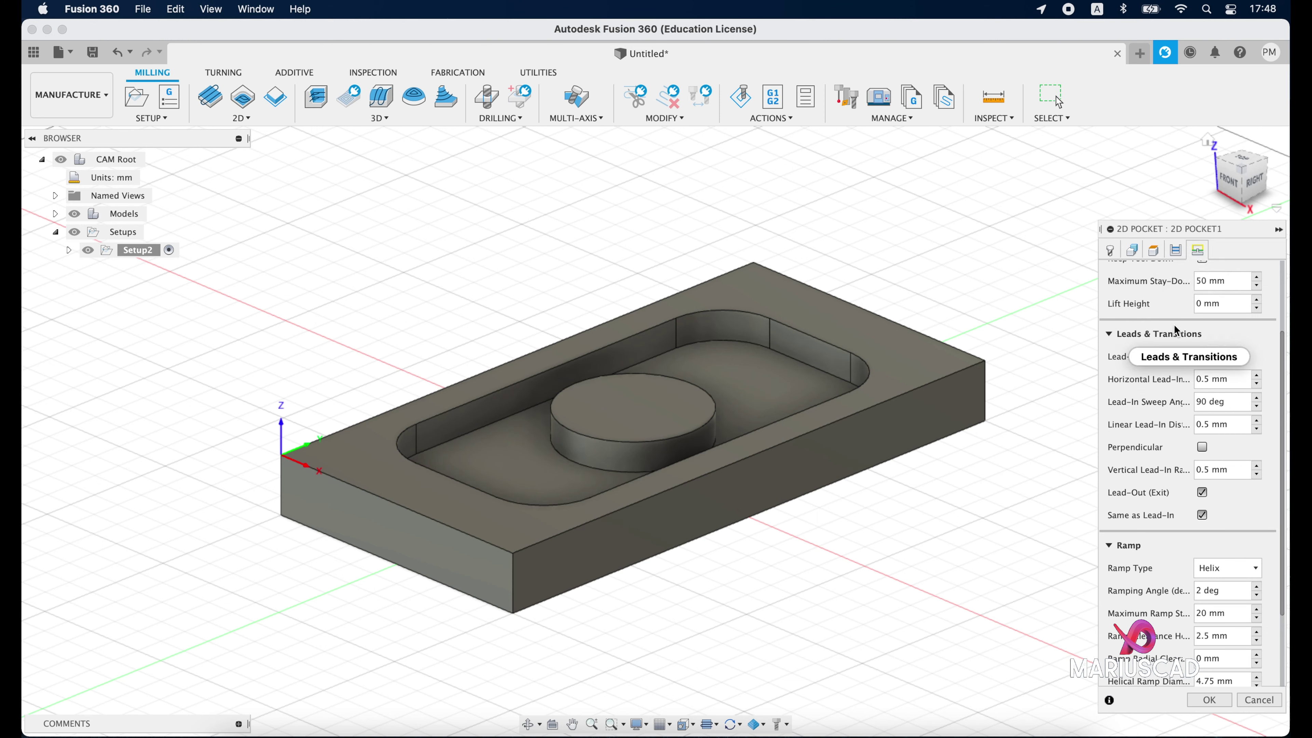
pyautogui.moveTo(1158, 333)
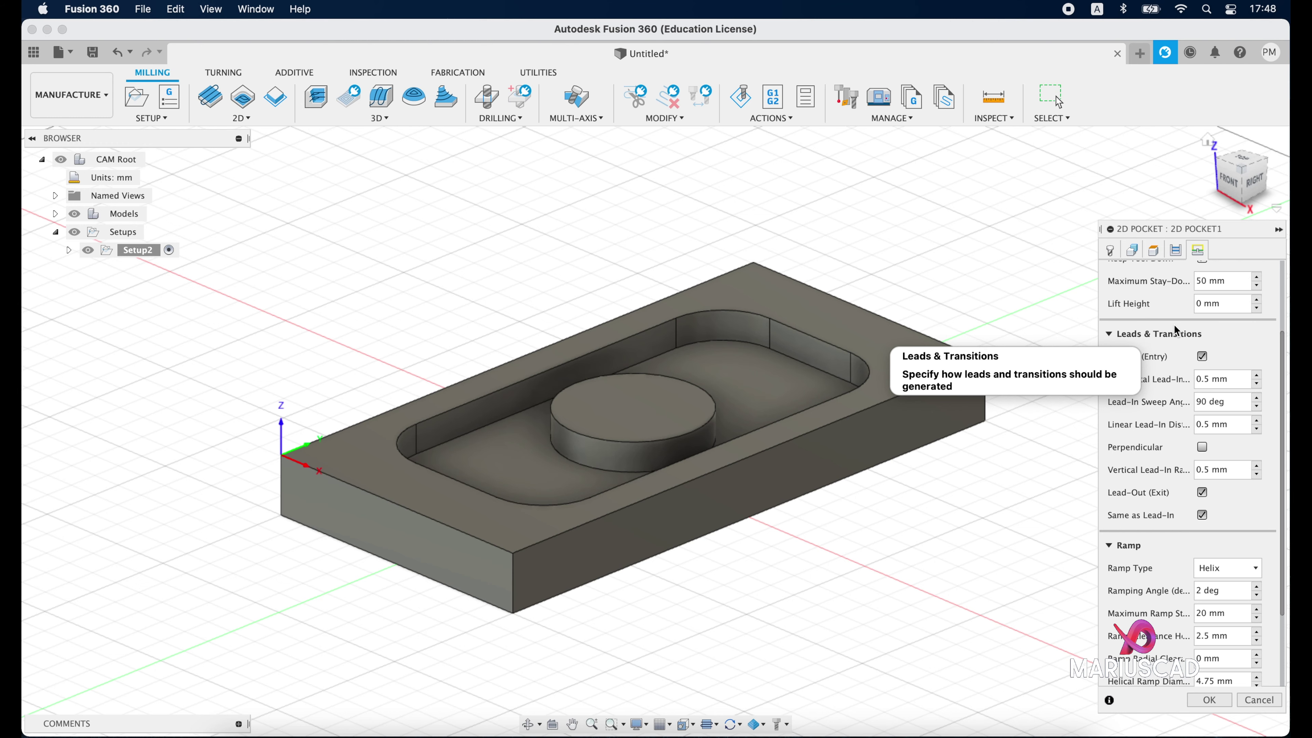
pyautogui.scroll(2, 1176, 331)
pyautogui.scroll(-2, 1176, 331)
pyautogui.scroll(-5, 1175, 331)
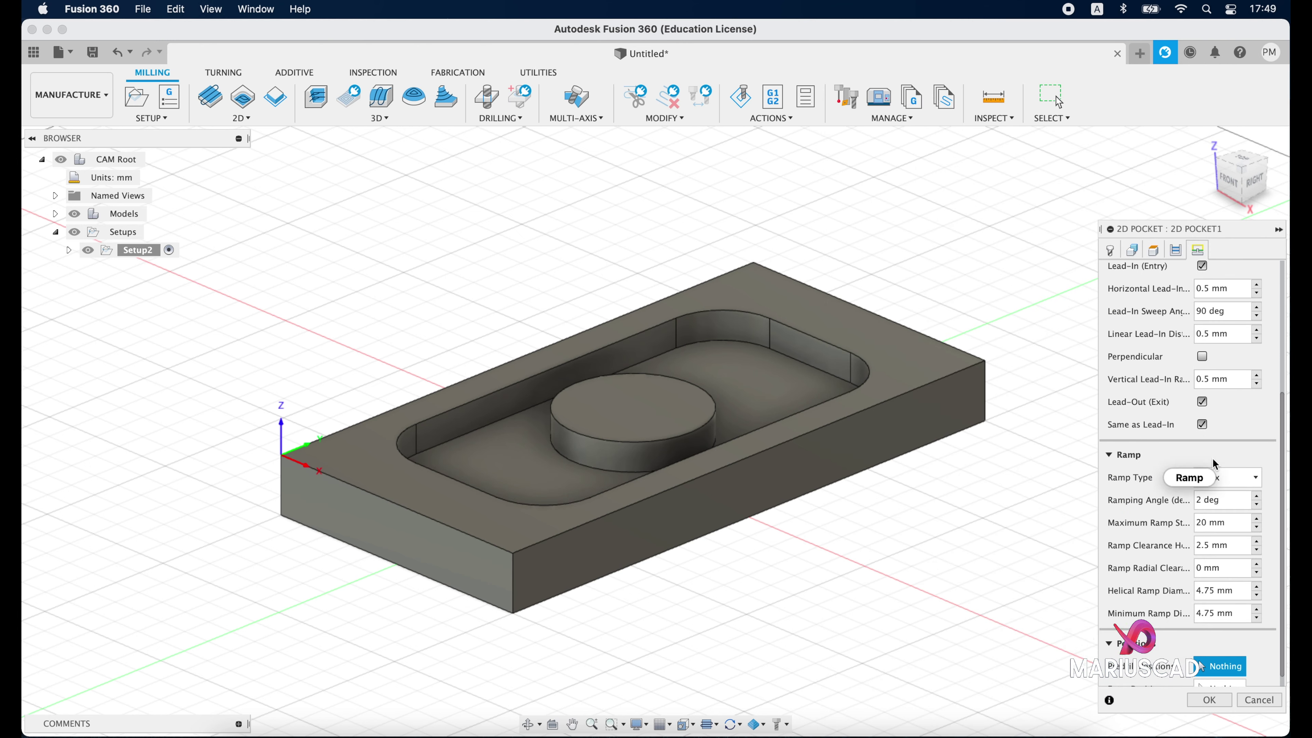
# Create 2D Pocket1 and inspect its generated toolpath around the central boss.
pyautogui.click(1208, 700)
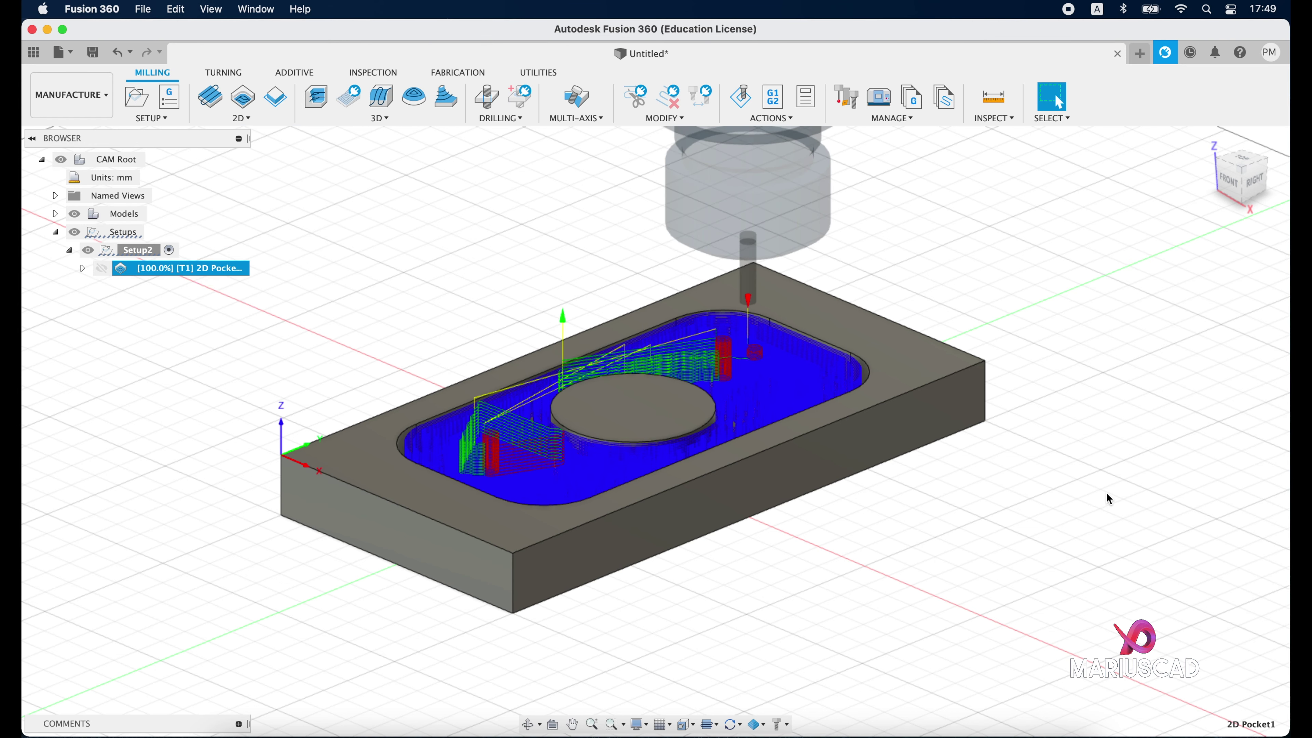
pyautogui.keyDown('shift'); pyautogui.moveTo(1141, 390); pyautogui.dragTo(1133, 401, button='middle'); pyautogui.keyUp('shift')
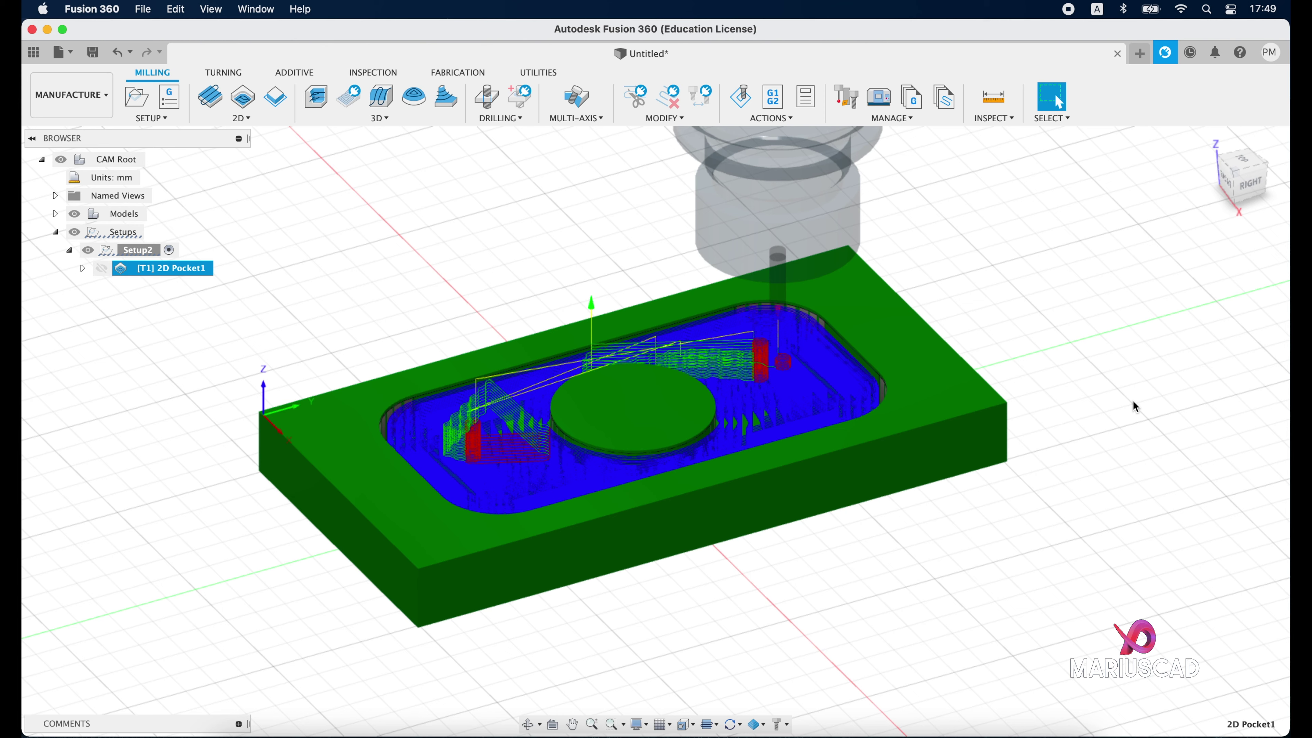
pyautogui.rightClick(181, 272)
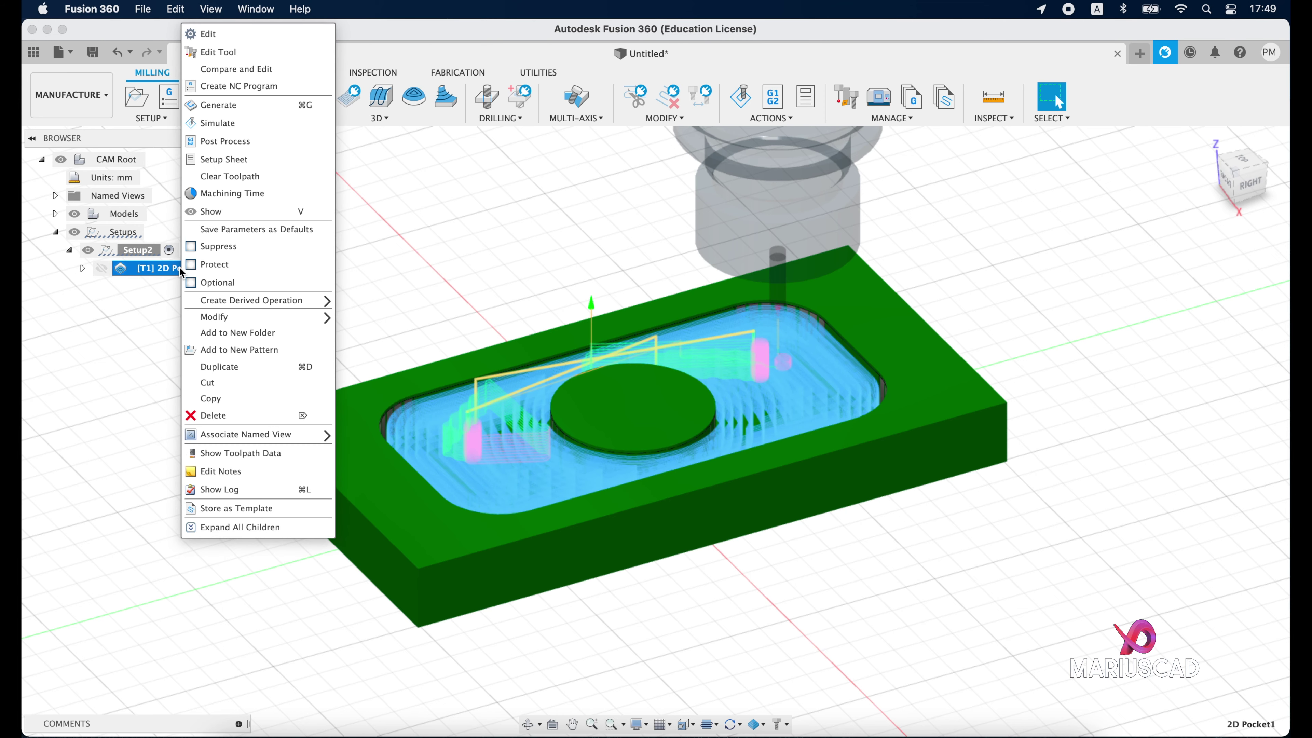
# Simulate 2D Pocket1 on the visible stock through the full cut (0:33:39 machining time).
pyautogui.click(218, 122)
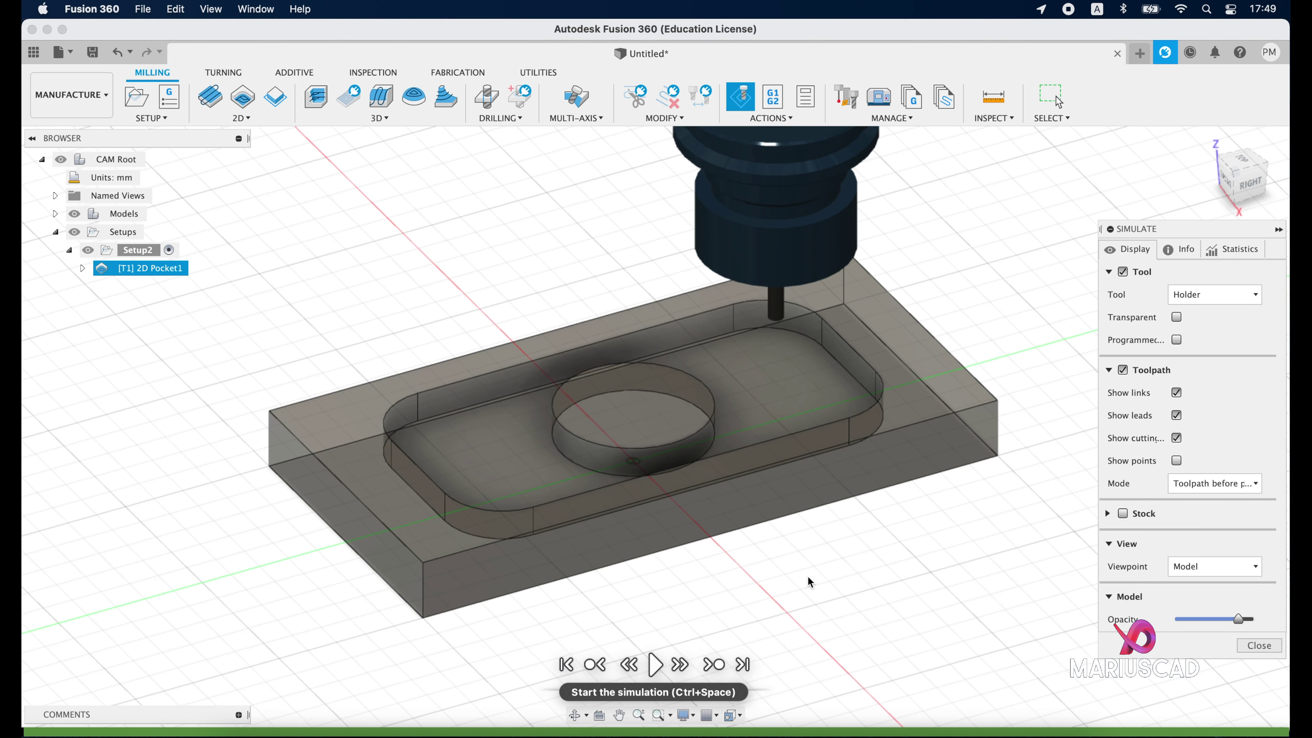
pyautogui.click(1124, 513)
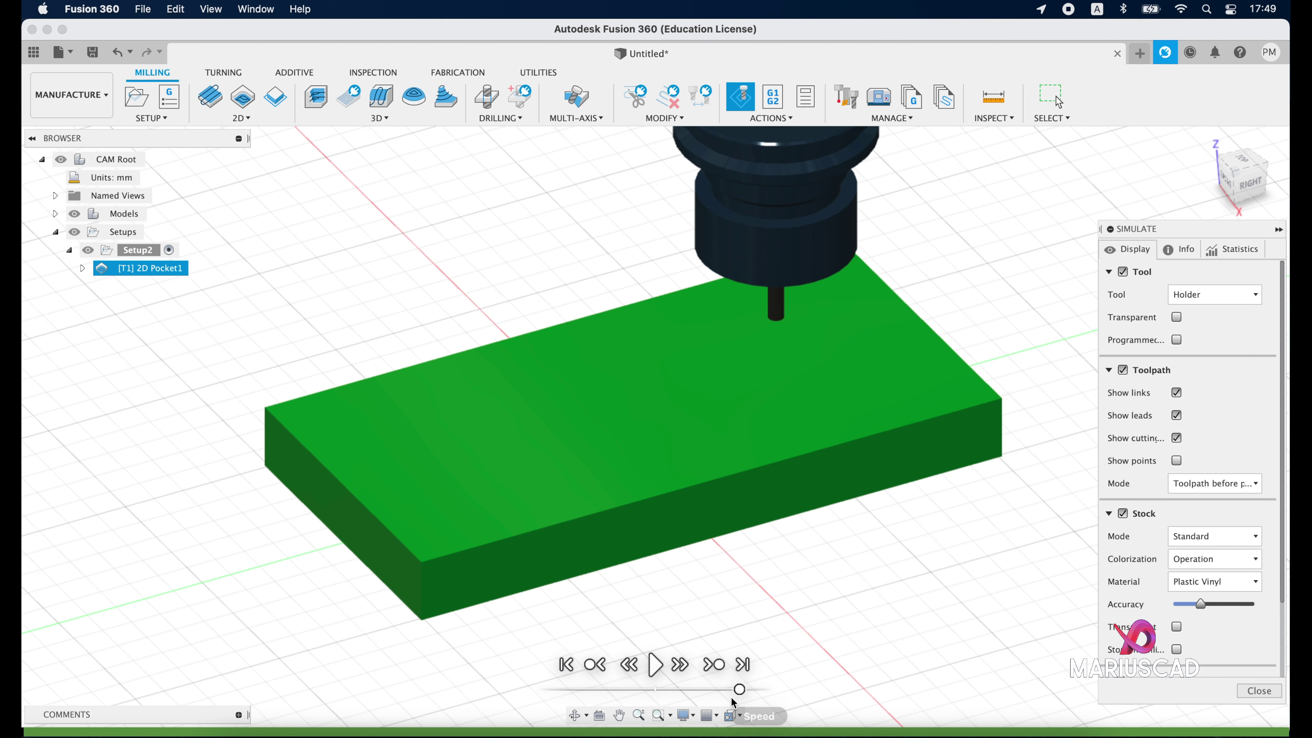
pyautogui.moveTo(739, 690); pyautogui.dragTo(712, 693)
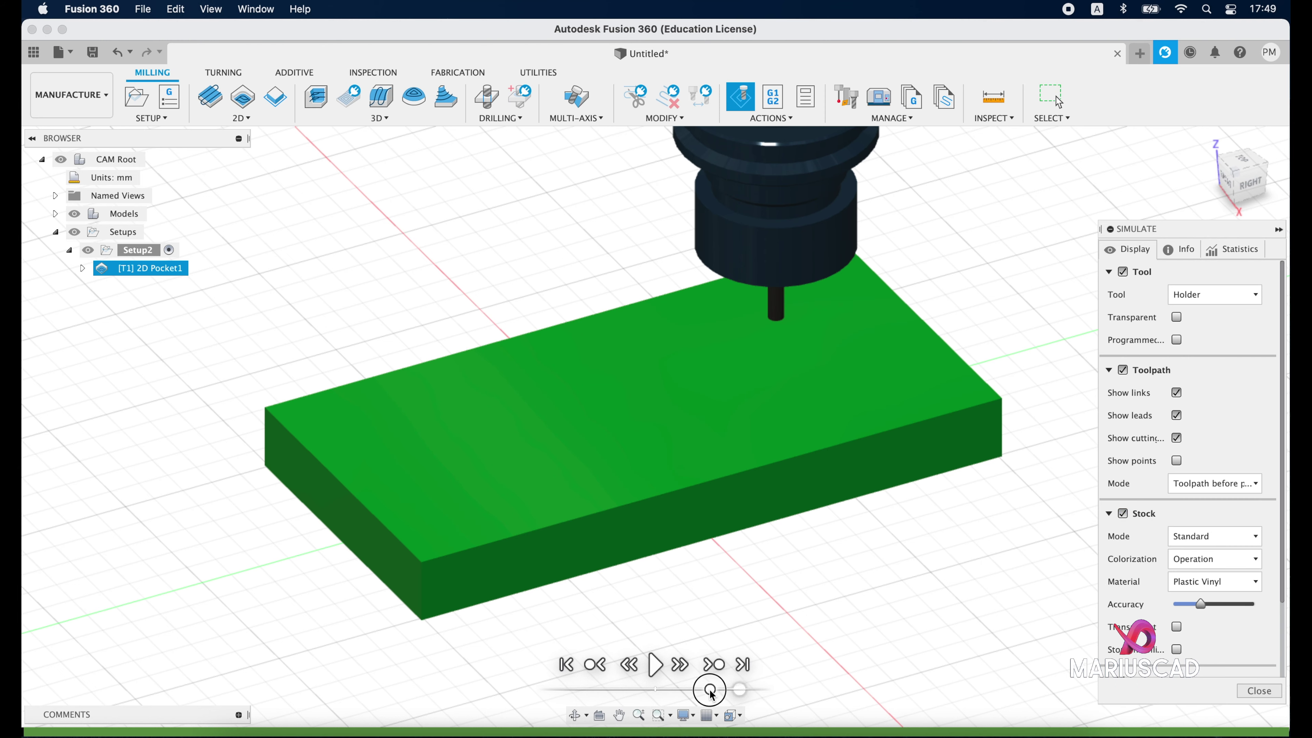
pyautogui.click(655, 665)
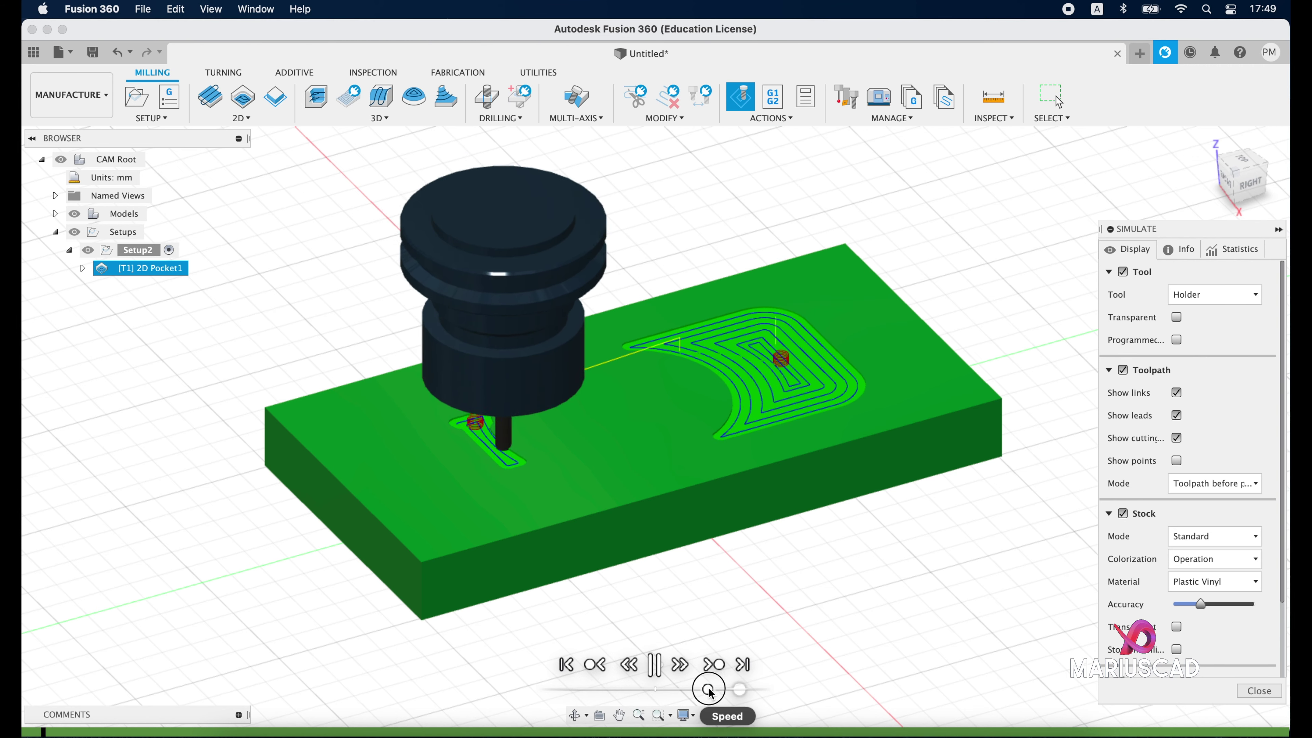
pyautogui.moveTo(709, 690); pyautogui.dragTo(695, 690)
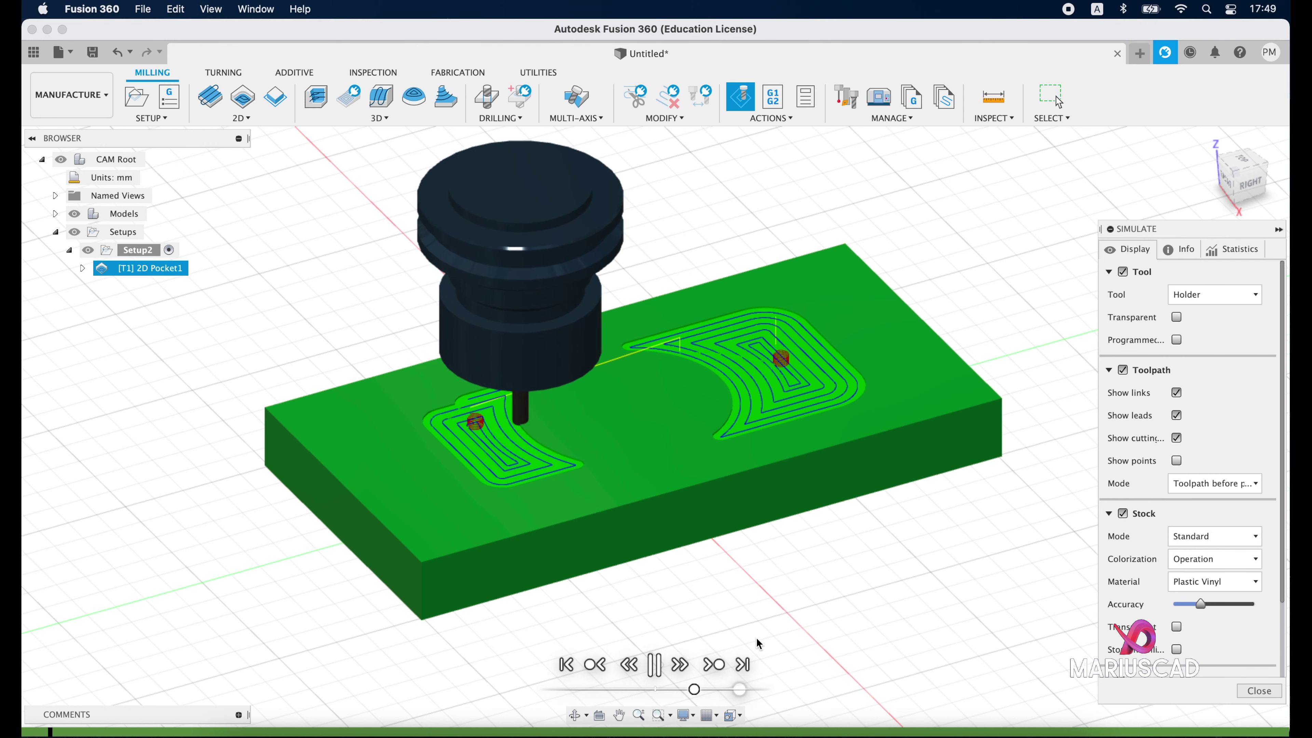
pyautogui.moveTo(694, 689); pyautogui.dragTo(713, 690)
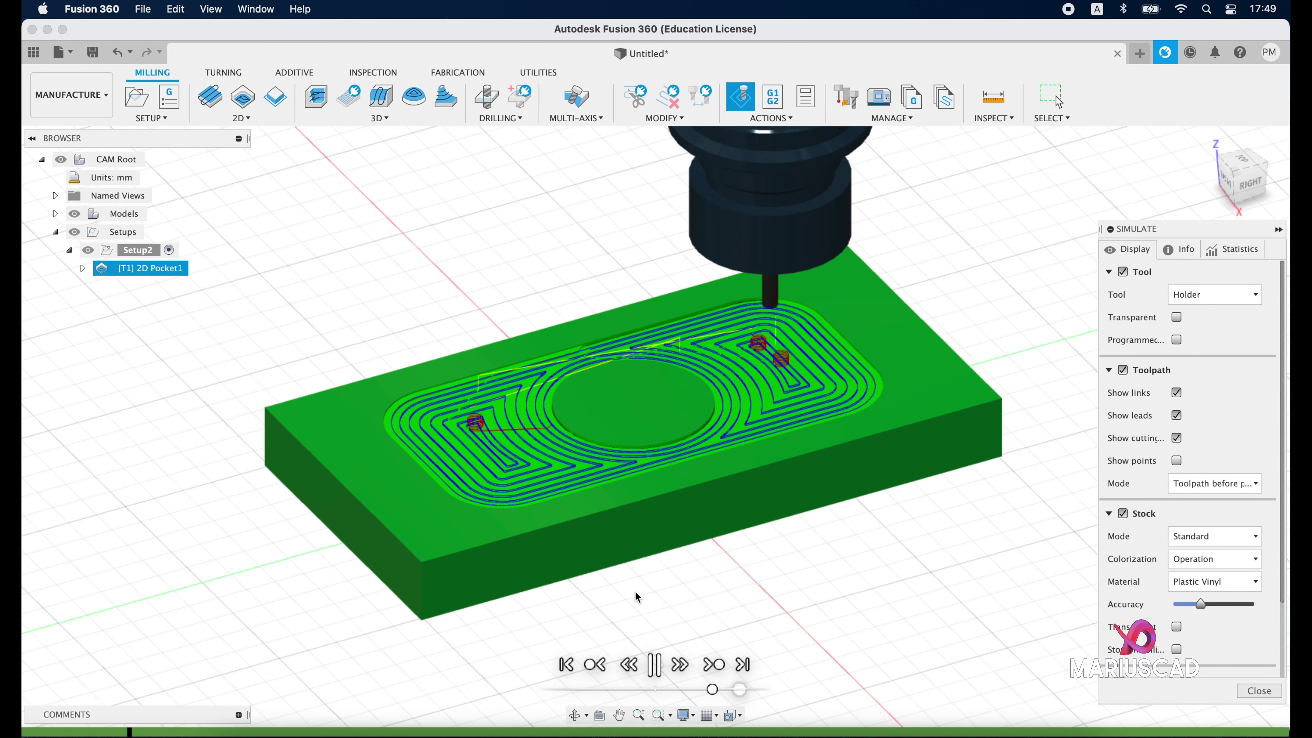
pyautogui.moveTo(712, 689); pyautogui.dragTo(727, 690)
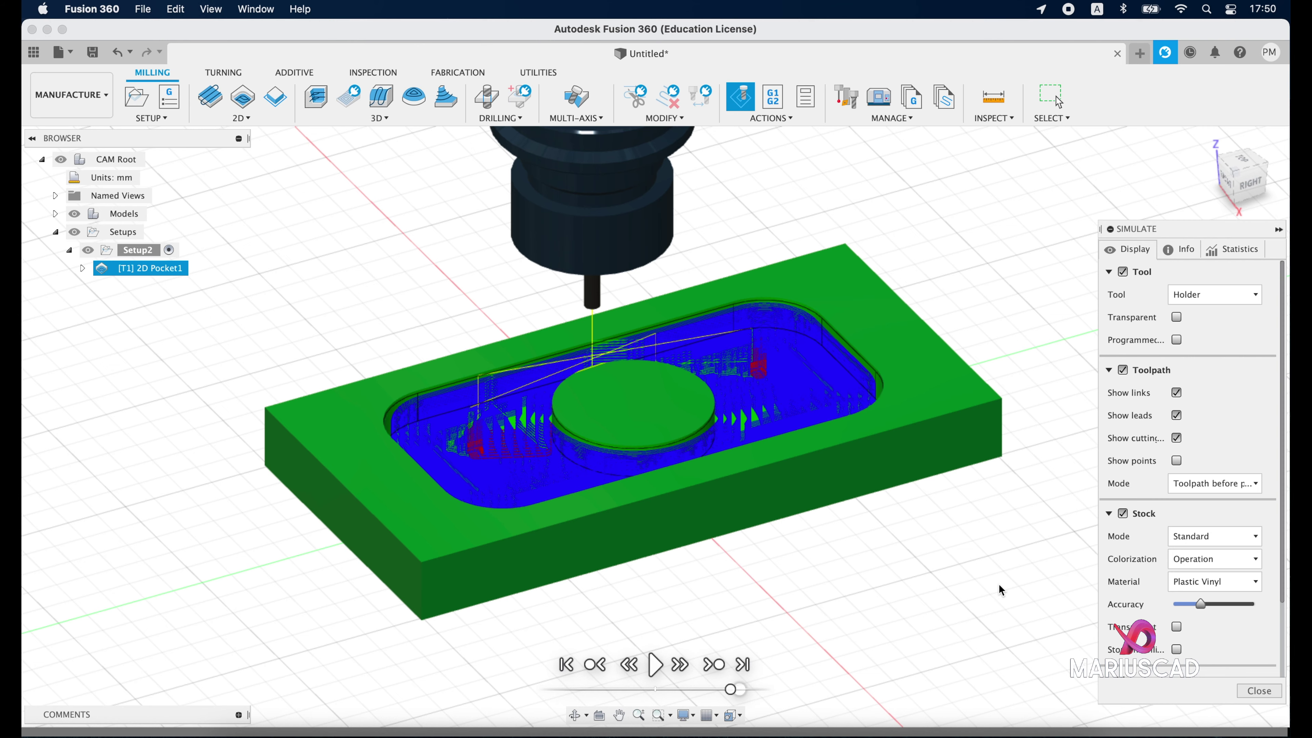
pyautogui.click(1254, 691)
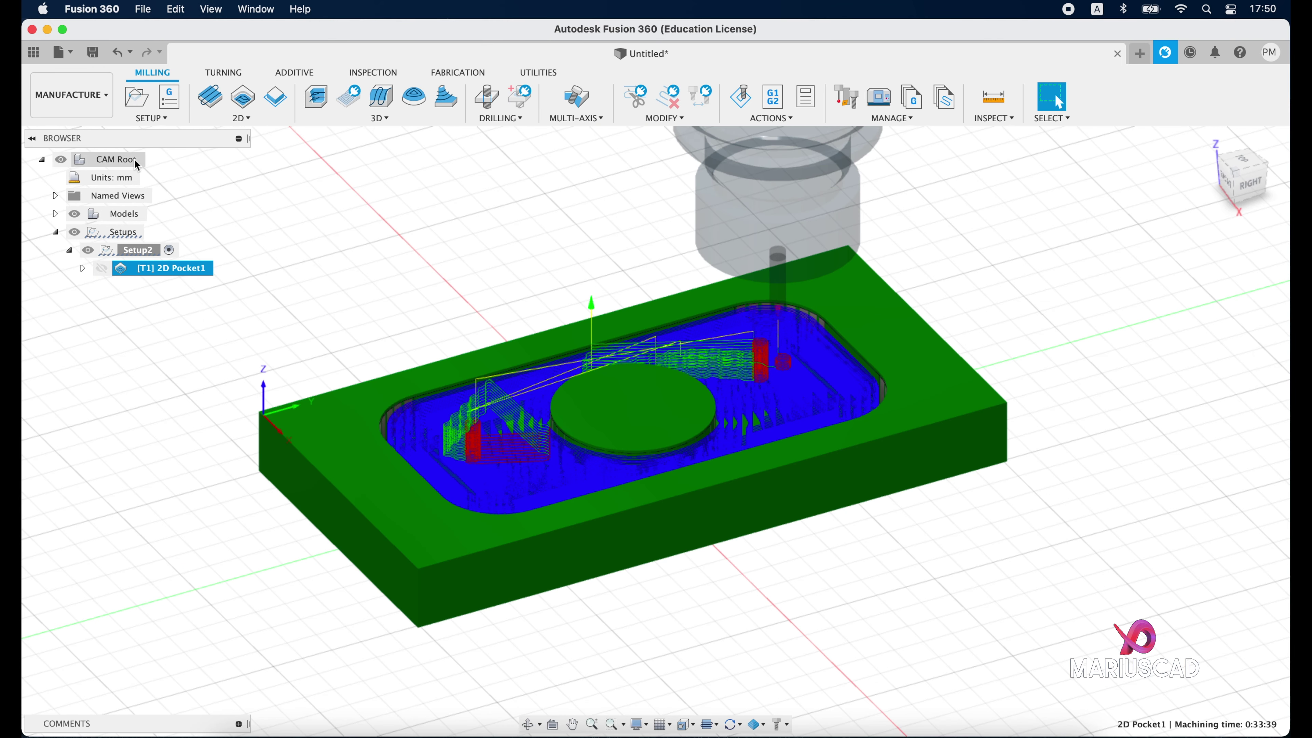
# Post-process 2D Pocket1, replacing program number 1001 with 'Buzunar 5mm Unealta'.
pyautogui.rightClick(164, 270)
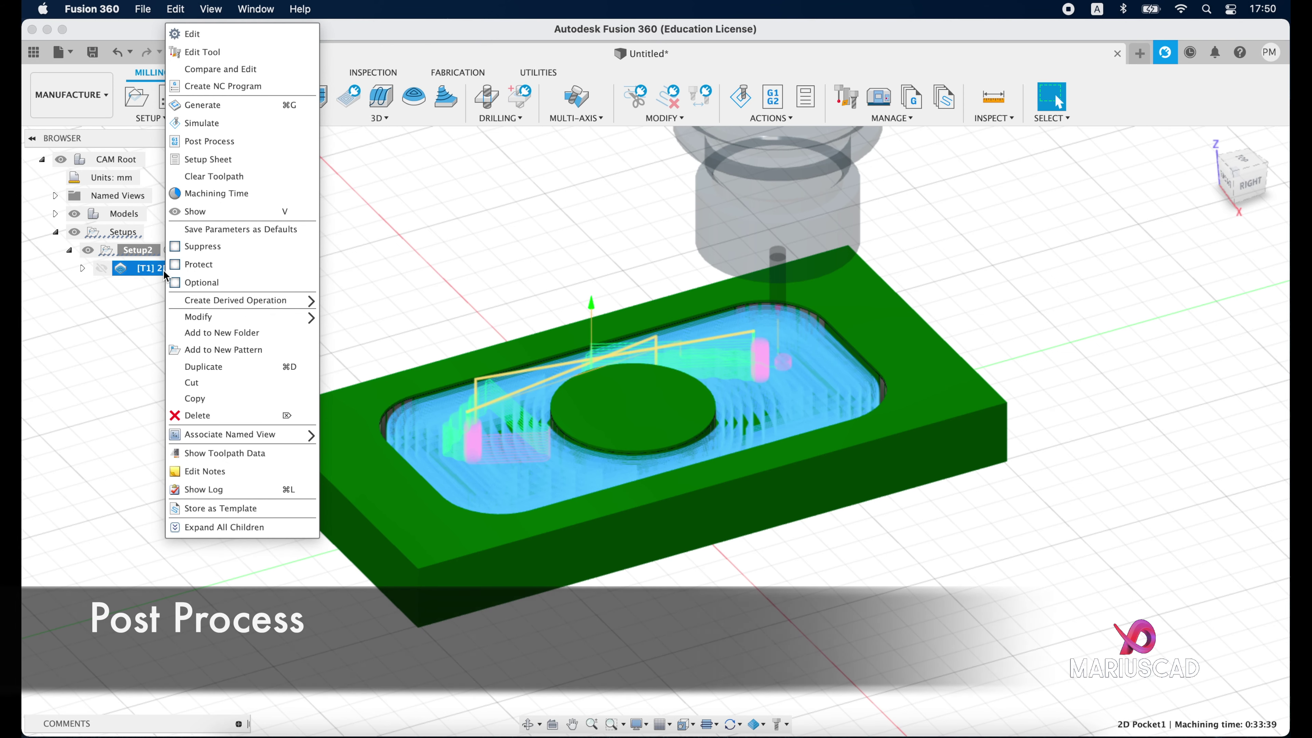
pyautogui.click(217, 140)
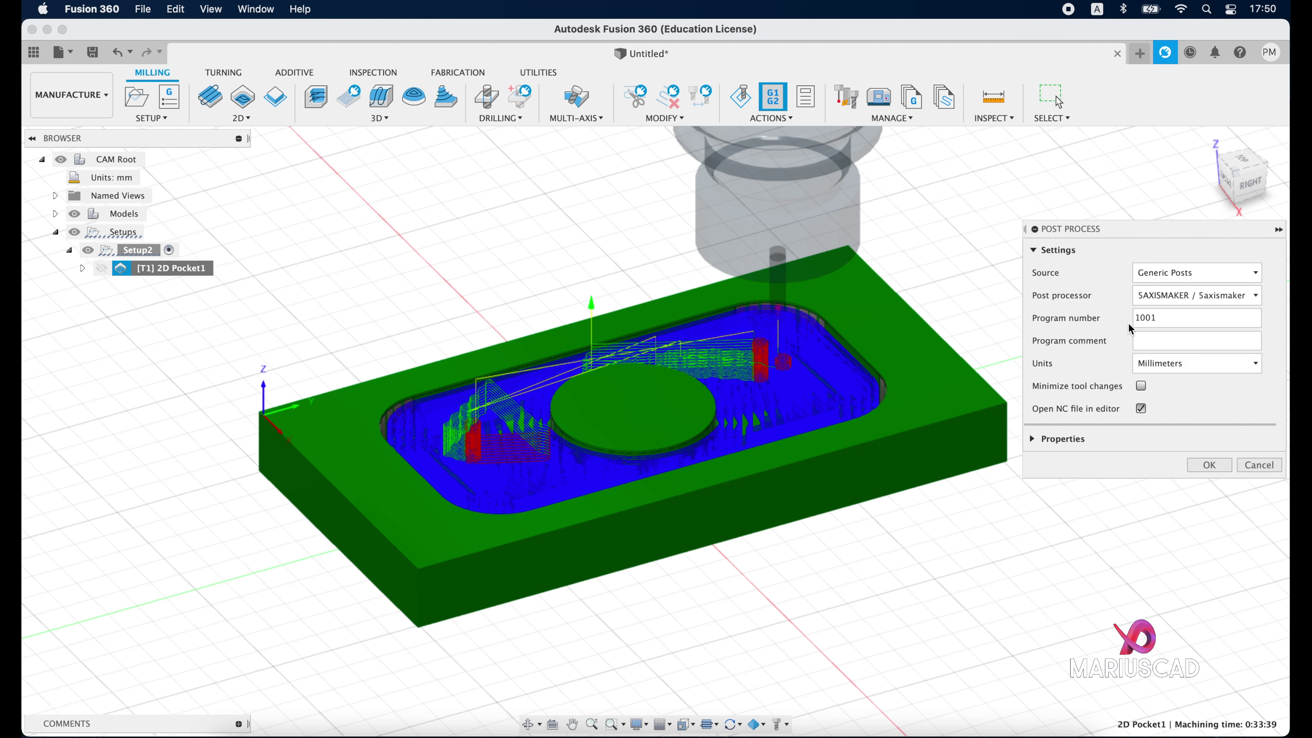
pyautogui.moveTo(1157, 320); pyautogui.dragTo(1098, 306)
pyautogui.write('Buzun')
pyautogui.write('ar 5mm')
pyautogui.write(' Une')
pyautogui.write('alta')
# Write the NC program to the nc folder as 'Buzunar 5mm Unealta.tap'.
pyautogui.click(1225, 468)
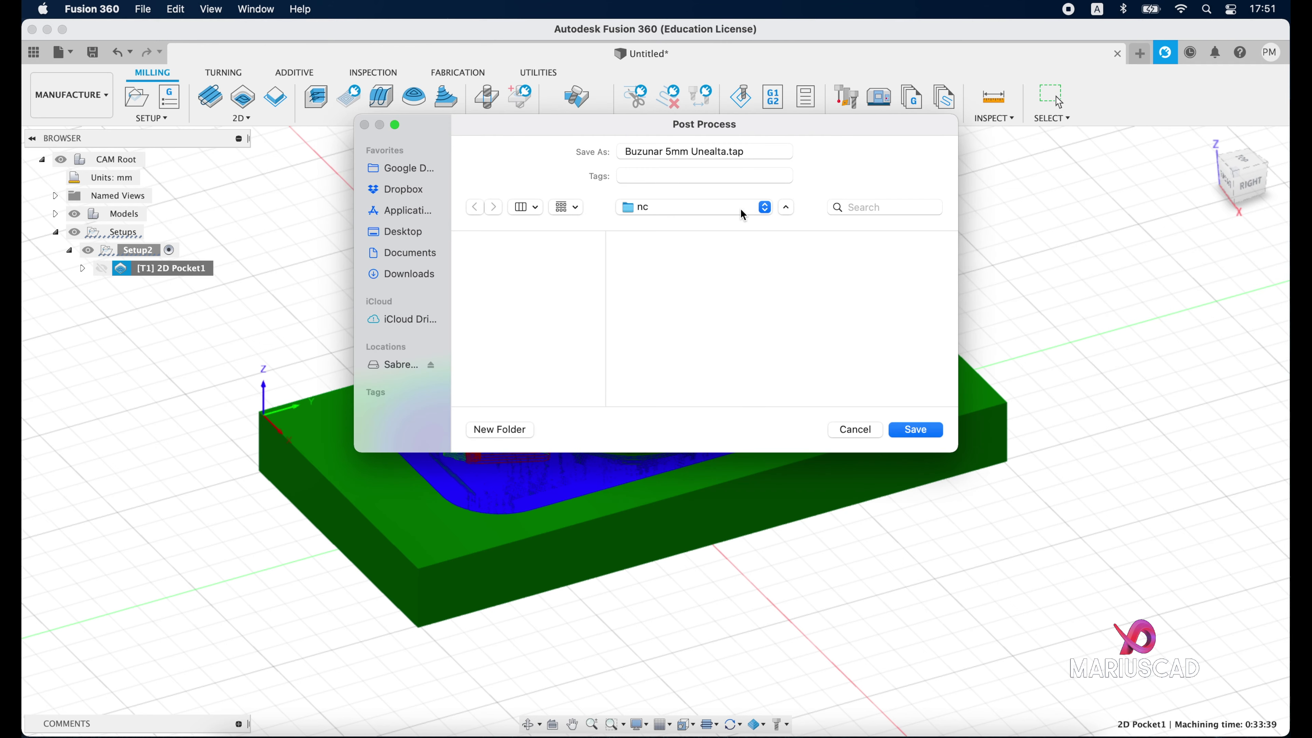
pyautogui.click(786, 208)
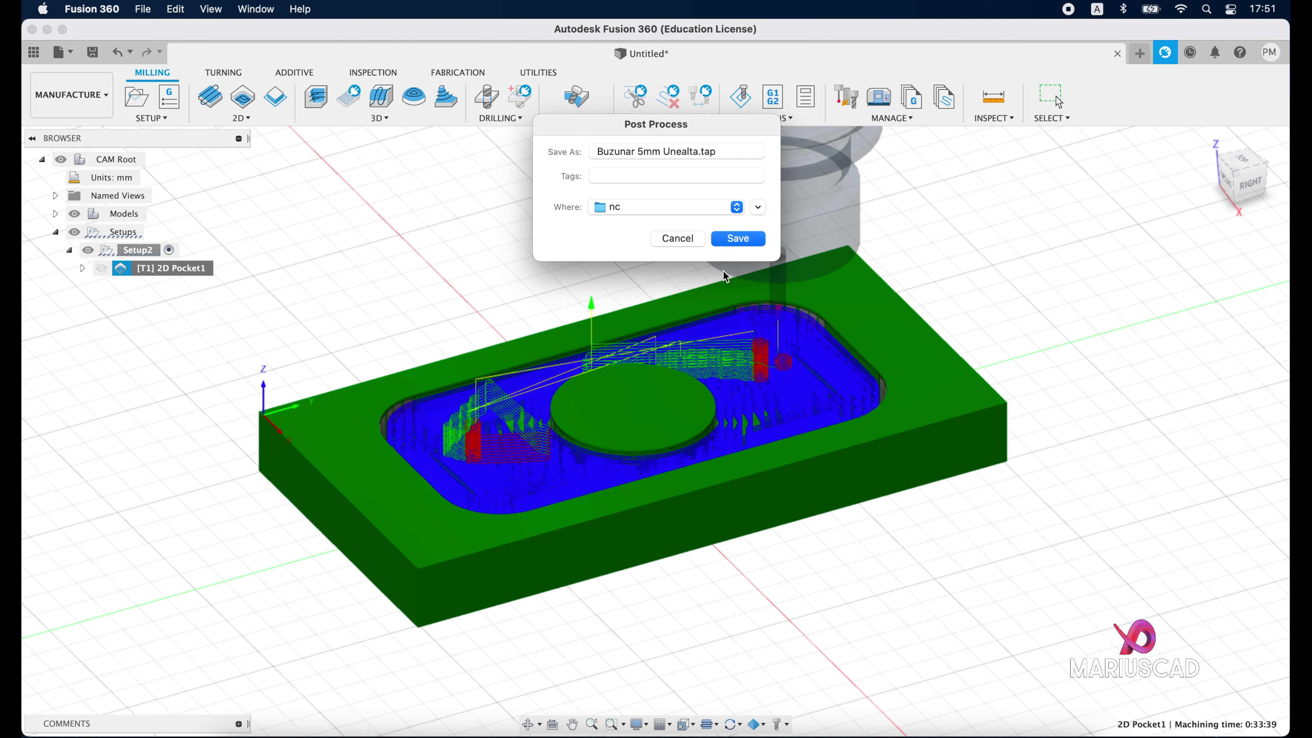
pyautogui.click(682, 240)
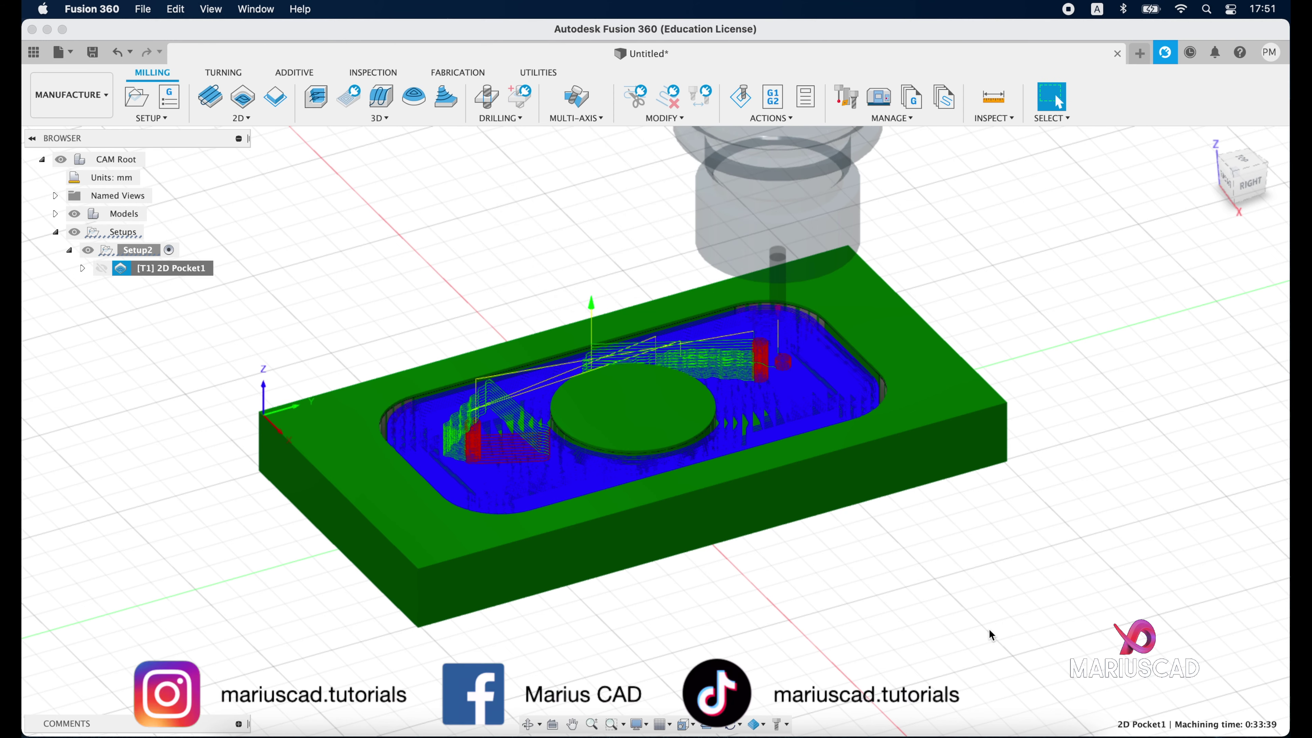
pyautogui.moveTo(893, 543); pyautogui.dragTo(929, 580, button='middle')
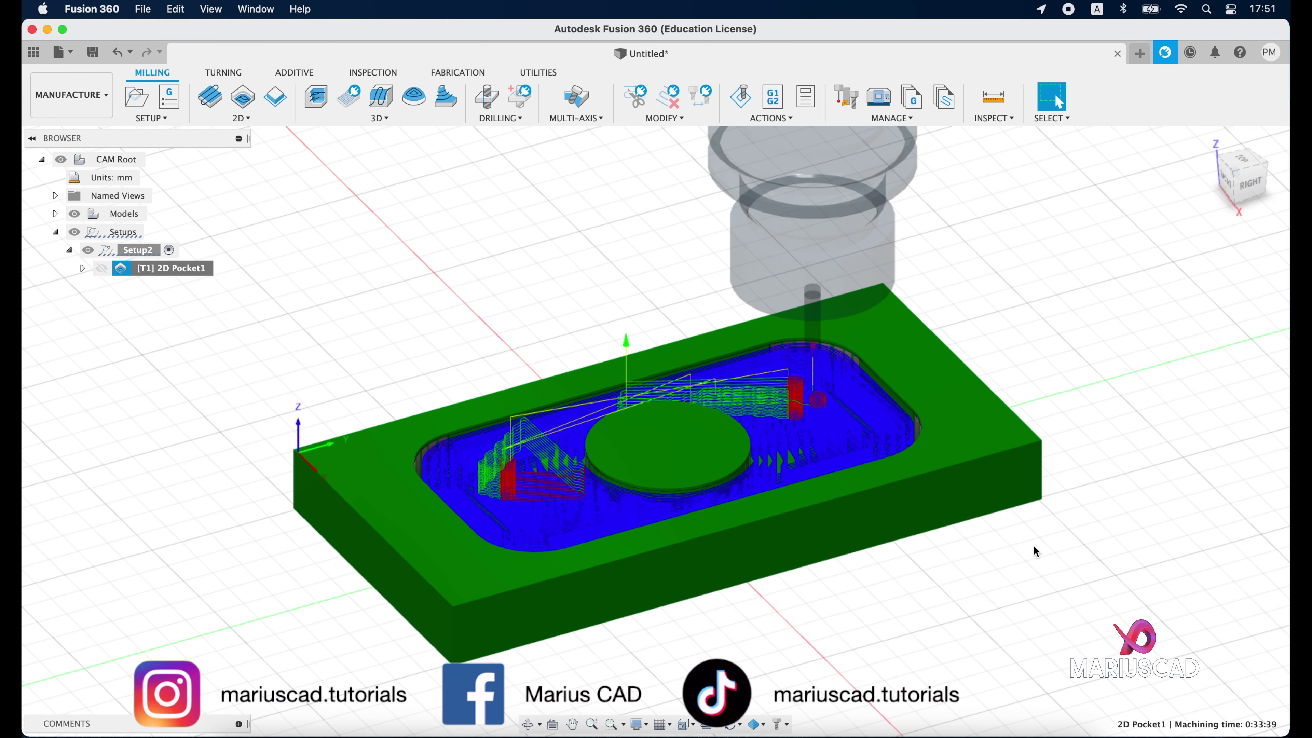
pyautogui.moveTo(1011, 550)
pyautogui.keyDown('shift'); pyautogui.mouseDown(button='middle')
pyautogui.moveTo(1114, 563)
pyautogui.moveTo(1021, 585)
pyautogui.moveTo(990, 571)
pyautogui.moveTo(1010, 548)
pyautogui.moveTo(1025, 561)
pyautogui.mouseUp(button='middle'); pyautogui.keyUp('shift')
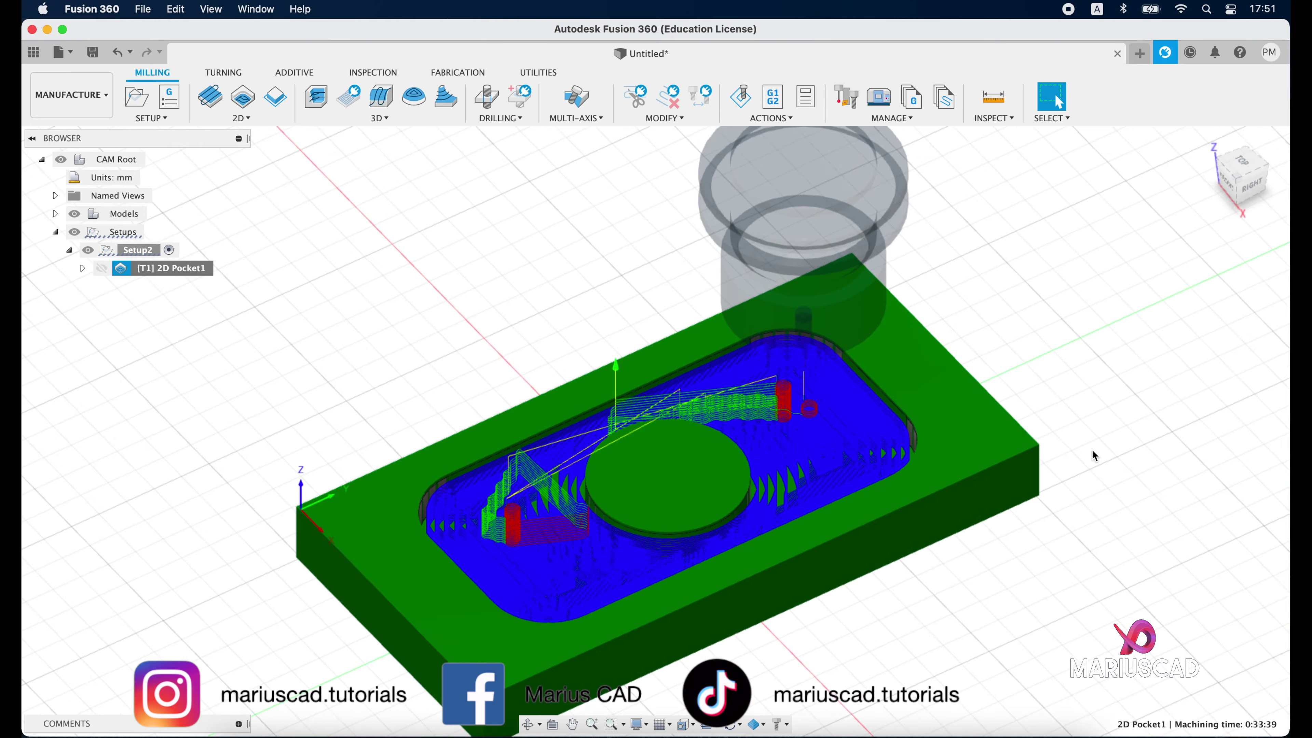